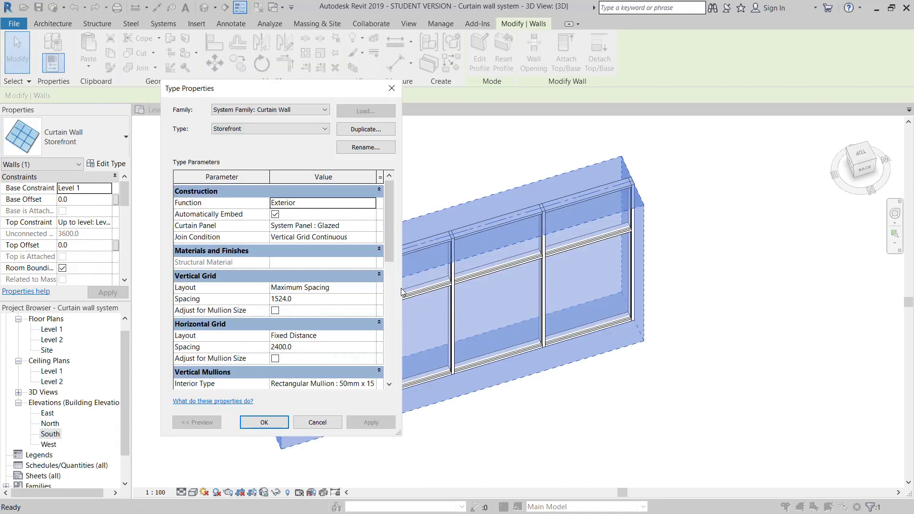
- Set the Storefront curtain wall type's vertical grid spacing to 1200 and its horizontal grid spacing to 2000
scroll(314, 267, "down", 1)
left_click(315, 263)
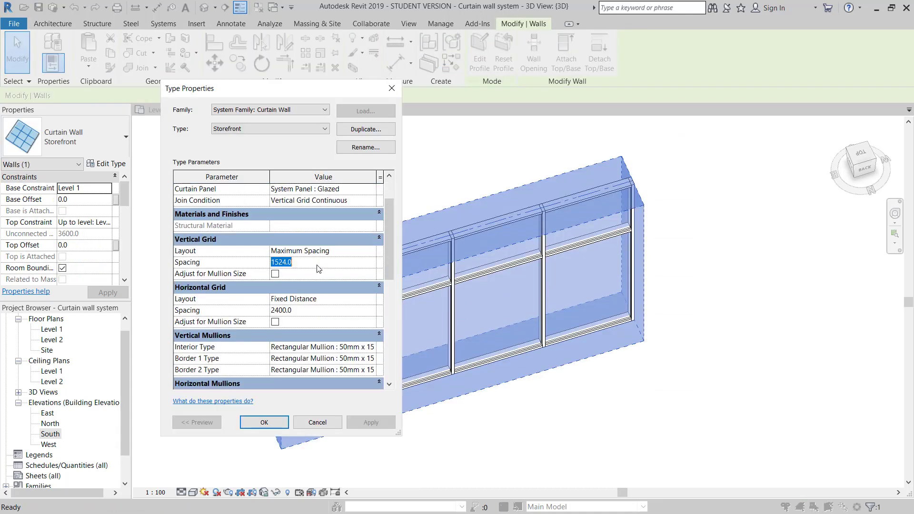
type("1200")
left_click(308, 311)
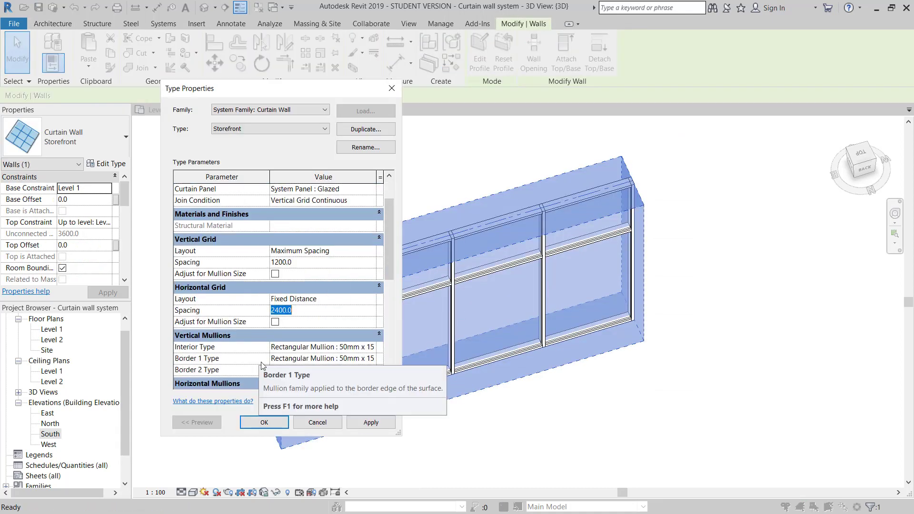
type("2000")
left_click(271, 421)
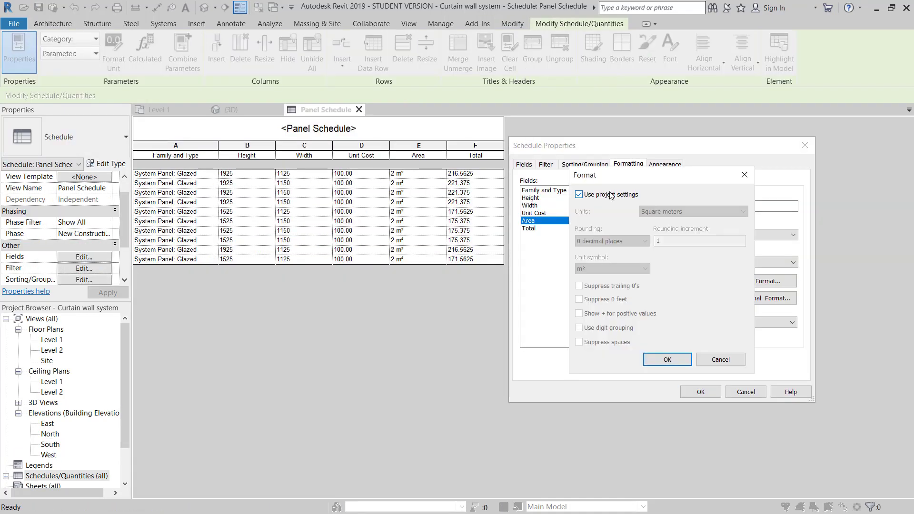
- Finish the Area field's format and override the Total field's default format with custom units and rounding in the Panel Schedule
left_click(577, 229)
left_click(667, 361)
left_click(529, 228)
left_click(760, 281)
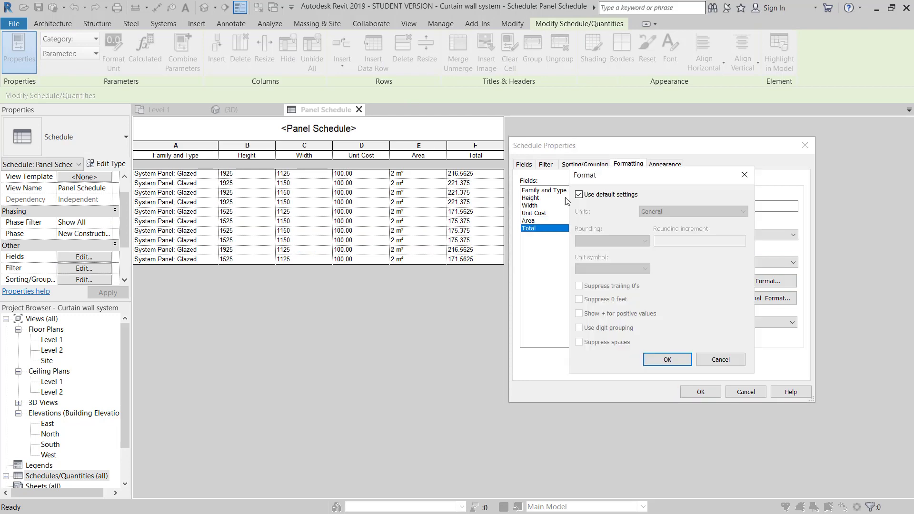
left_click(580, 195)
left_click_drag(606, 171, 446, 218)
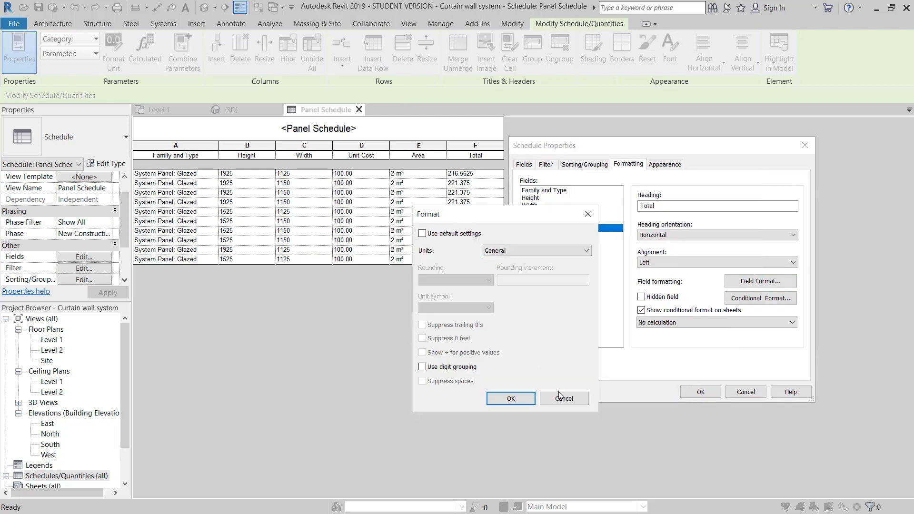
left_click(537, 251)
left_click(524, 273)
left_click(456, 280)
left_click(452, 288)
left_click(511, 399)
left_click(701, 392)
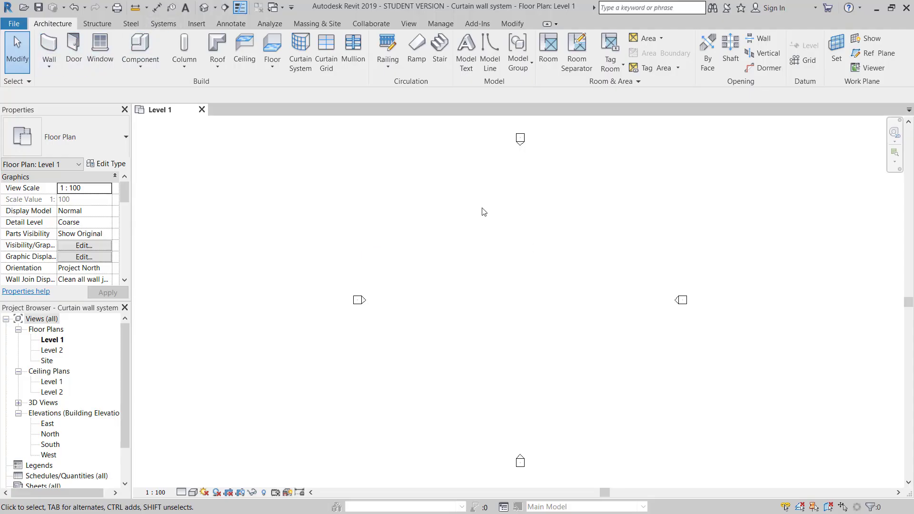
- Draw a horizontal 6000 mm wall of type Curtain Wall Storefront between the elevation markers on the Level 1 plan
left_click(52, 51)
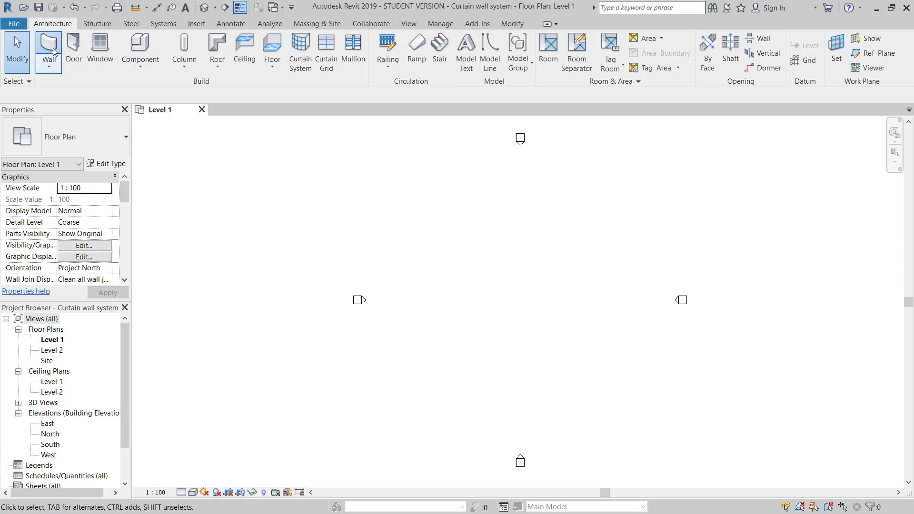
left_click(65, 135)
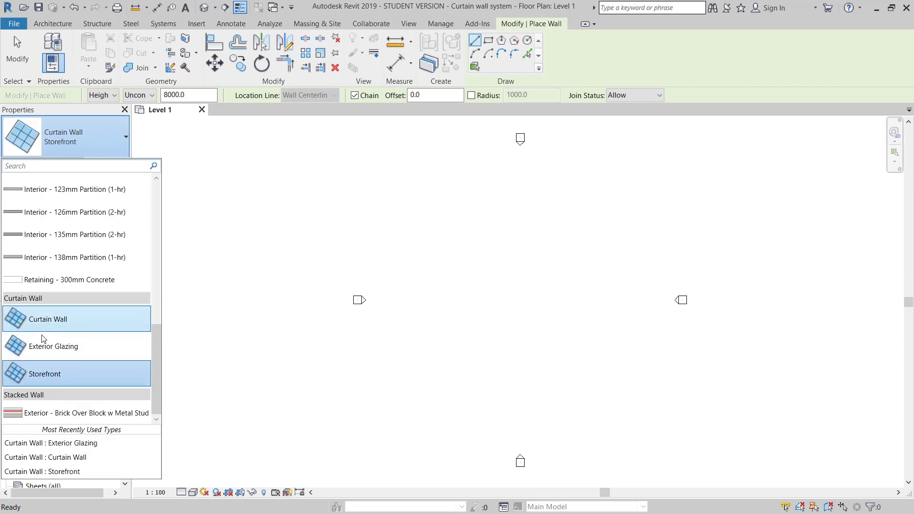
left_click(42, 381)
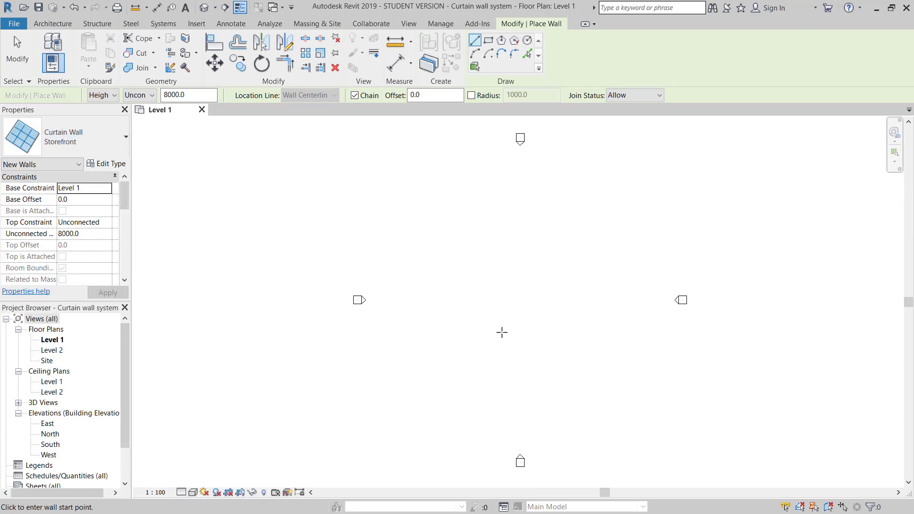
left_click(464, 299)
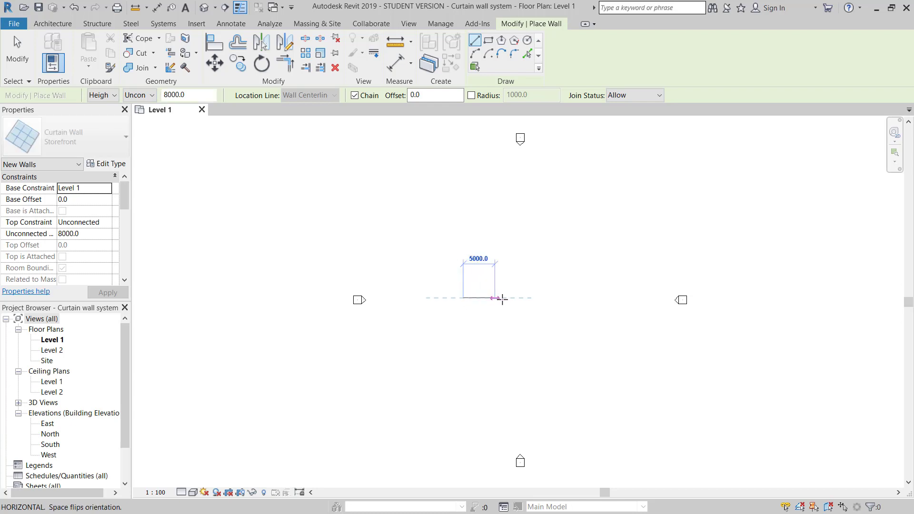
scroll(538, 299, "up", 5)
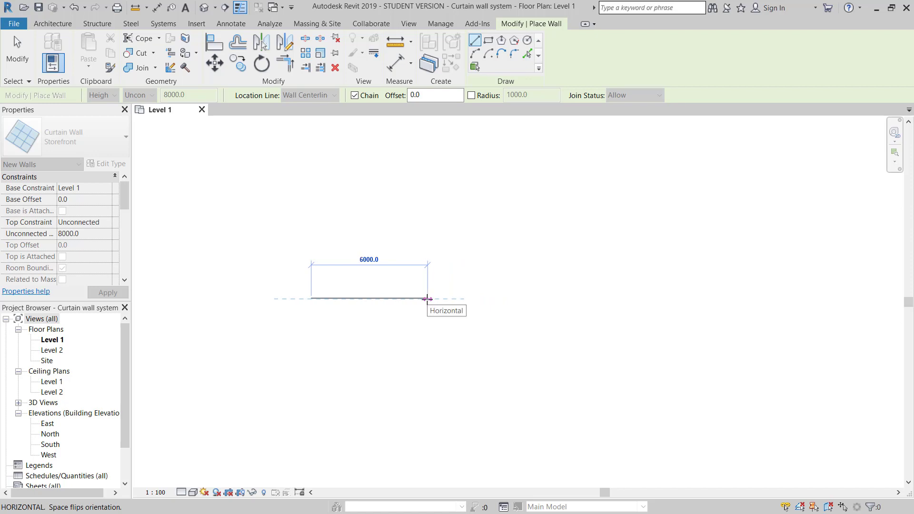
left_click(428, 299)
key("Escape")
scroll(331, 313, "up", 6)
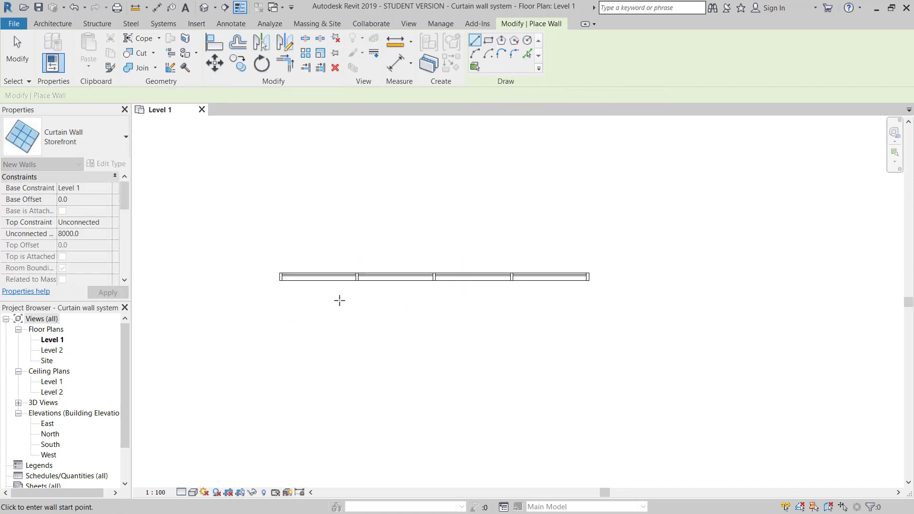
scroll(515, 340, "down", 3)
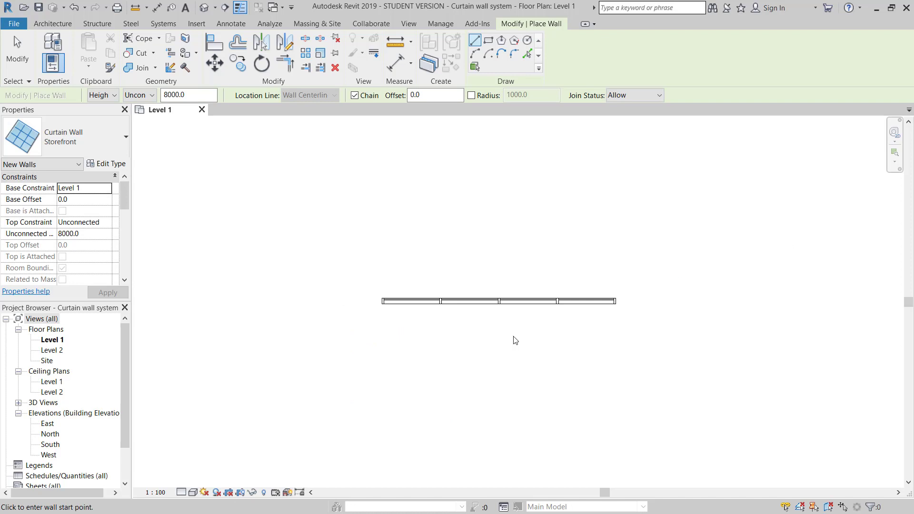
key("Escape")
key("Escape")
middle_click_drag(371, 346, 420, 351)
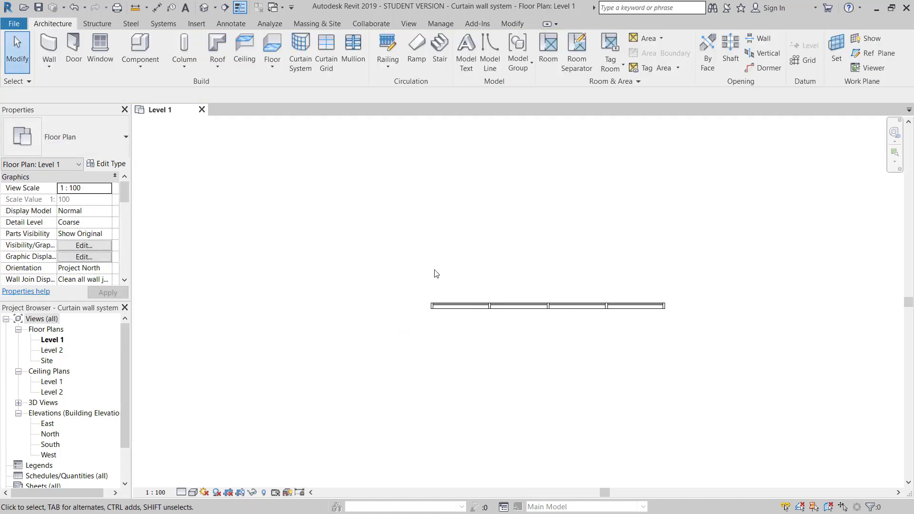
middle_click_drag(571, 330, 529, 333)
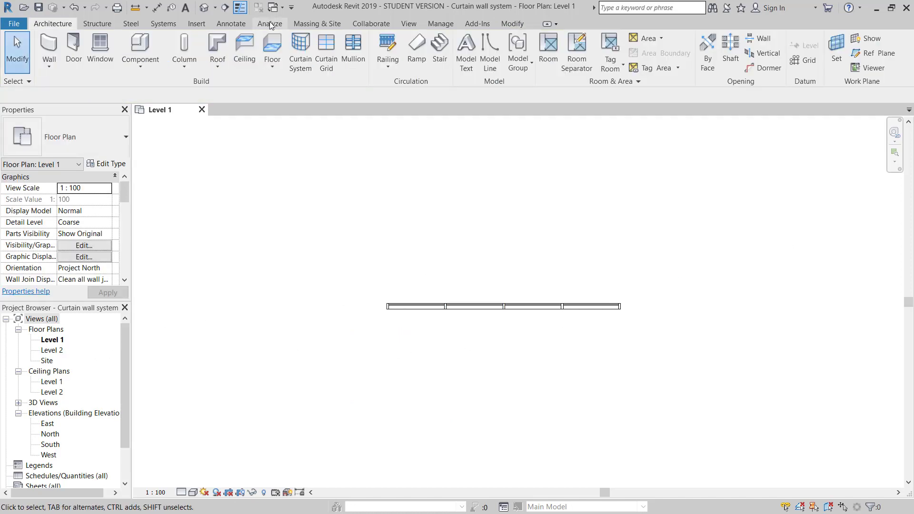
- Open the default 3D view and examine the new curtain wall up close
left_click(204, 8)
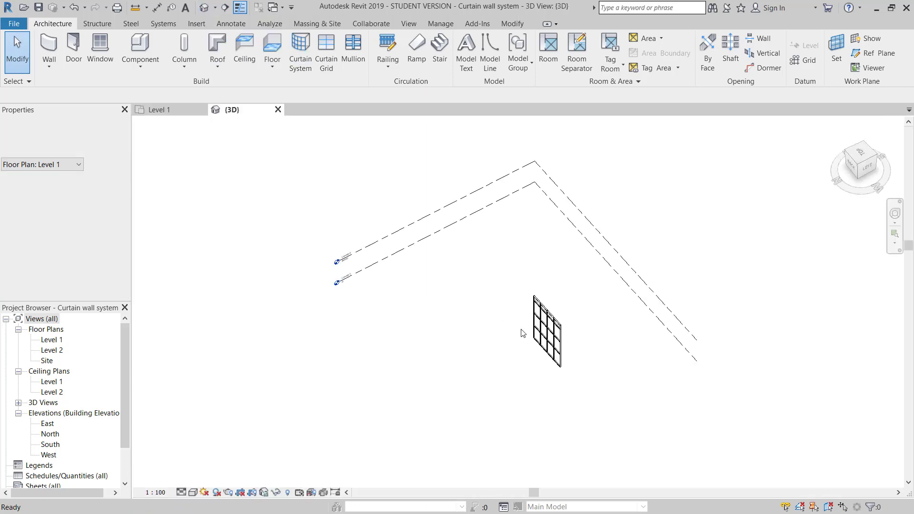
scroll(559, 336, "up", 5)
middle_click_drag(559, 335, 506, 345, "shift")
scroll(443, 213, "up", 3)
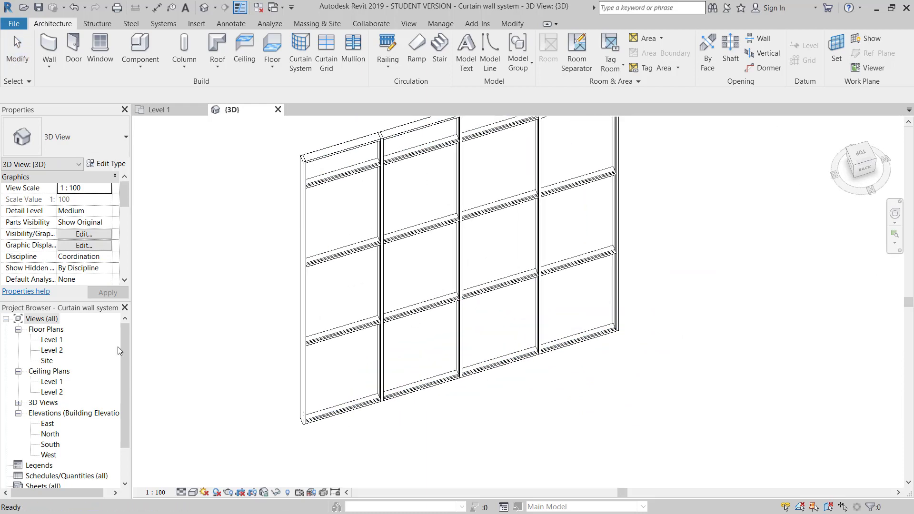
- Set the Level 2 elevation to 3600 mm in the South elevation view
left_click_drag(127, 345, 127, 353)
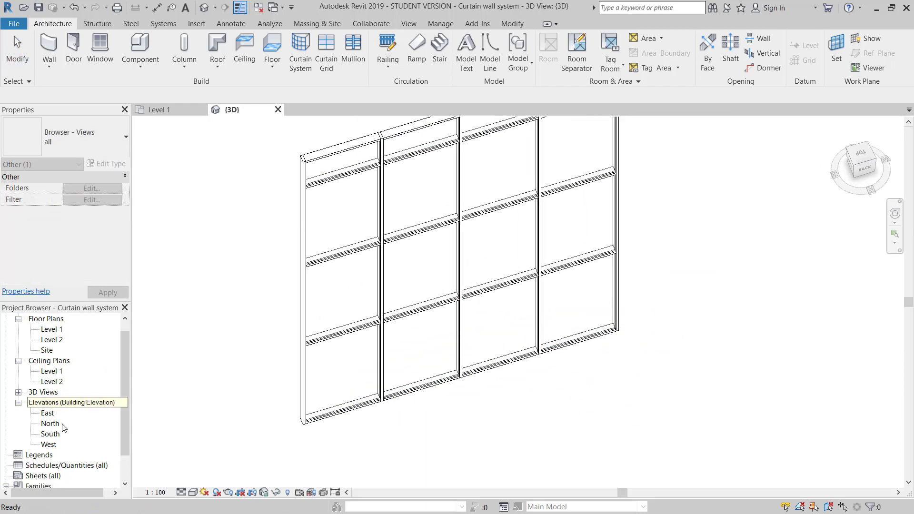
double_click(50, 434)
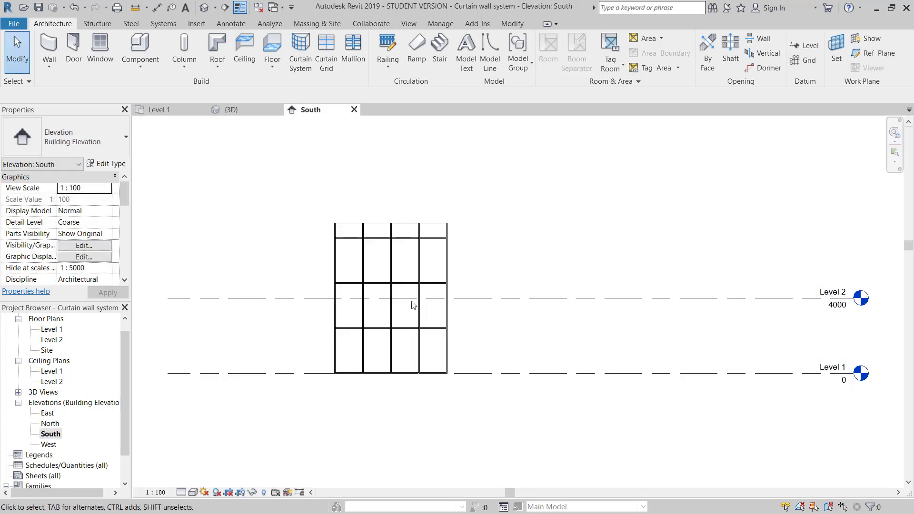
left_click(755, 305)
left_click(835, 305)
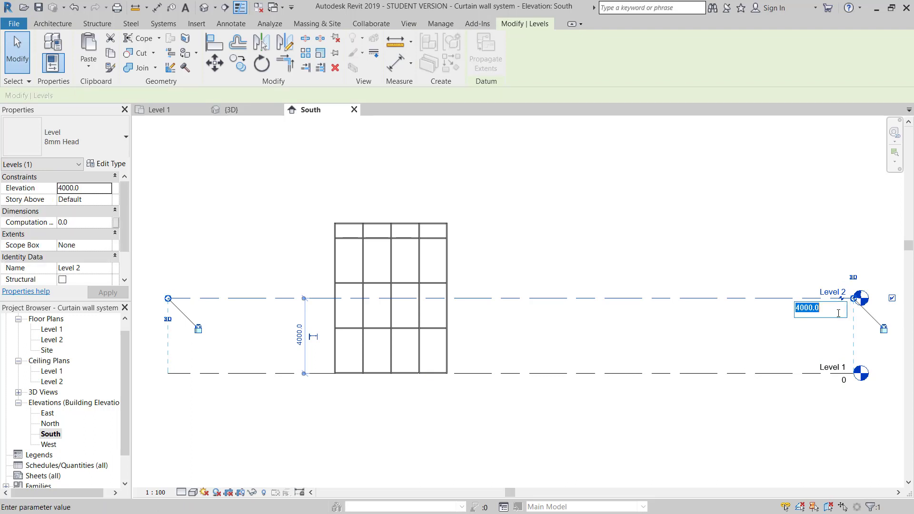
type("600")
key("Return")
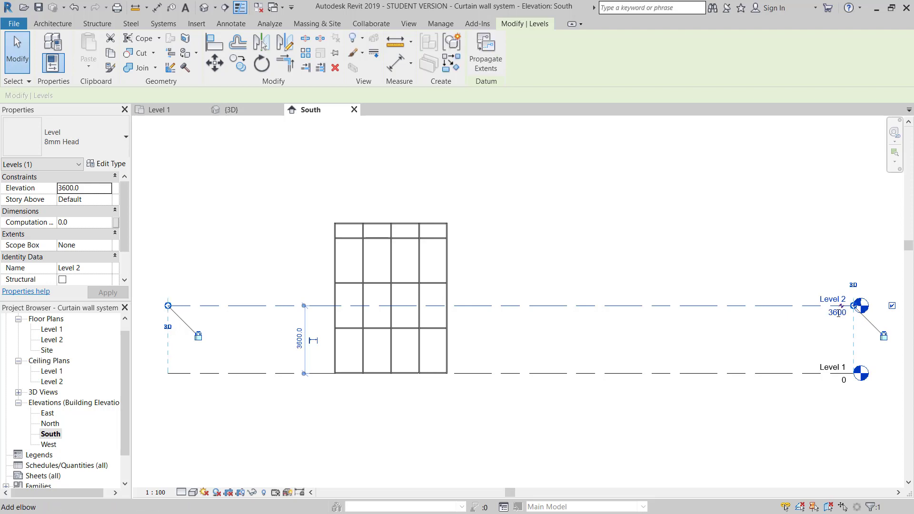
left_click(493, 288)
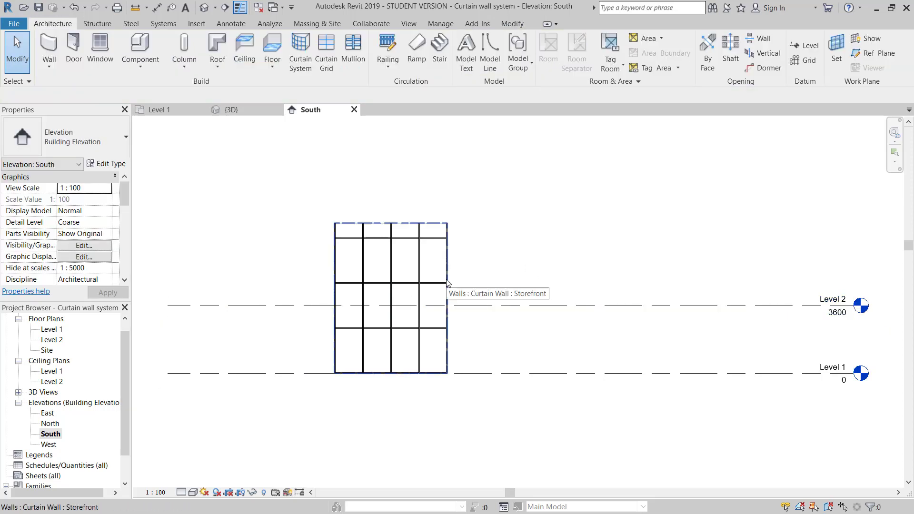
- Set the curtain wall's top constraint to Up to level: Level 2
left_click(445, 280)
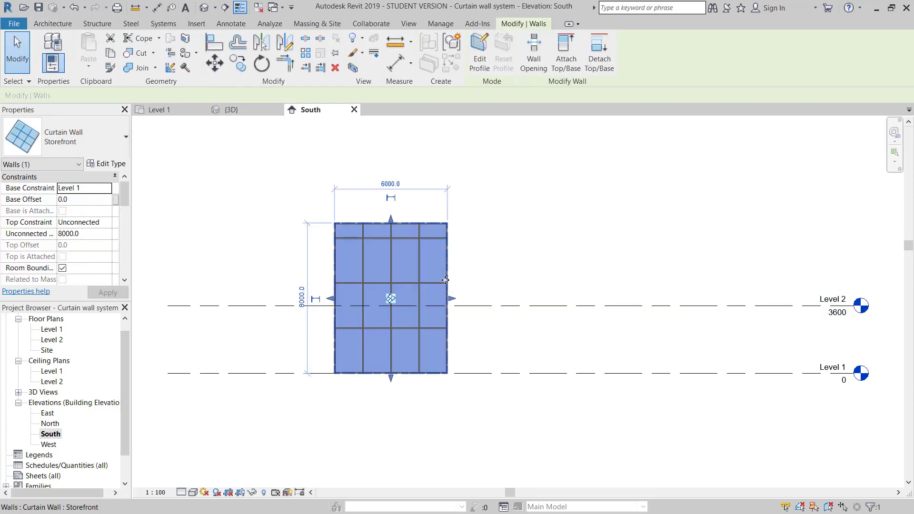
left_click(108, 223)
left_click(100, 253)
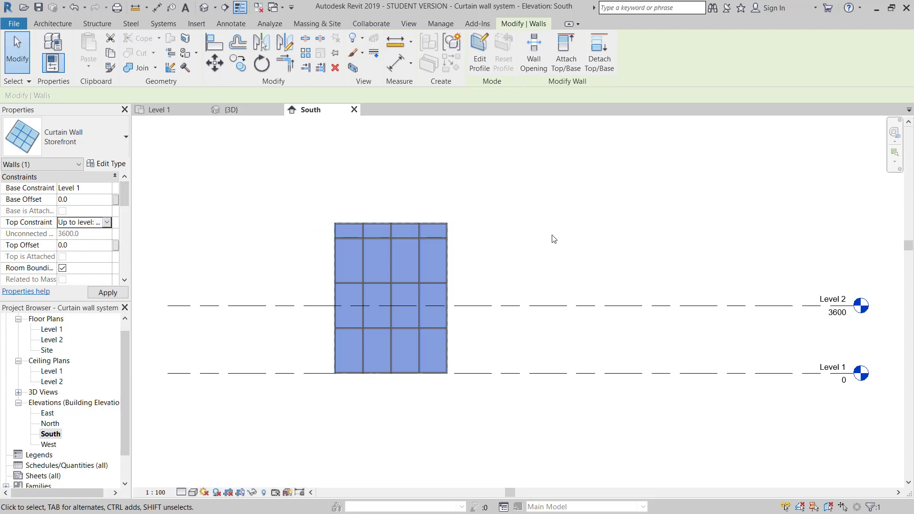
left_click(543, 253)
scroll(425, 343, "up", 4)
scroll(527, 282, "down", 4)
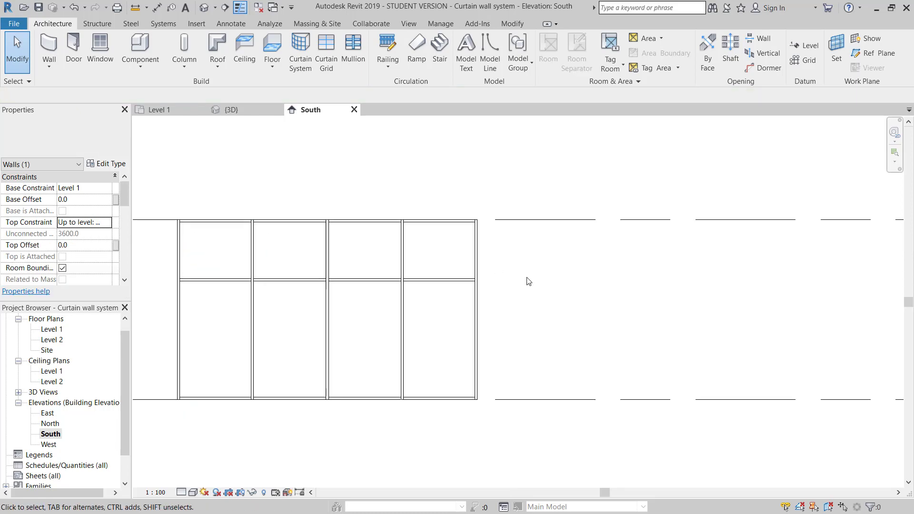
scroll(475, 239, "down", 3)
middle_click_drag(633, 313, 628, 335)
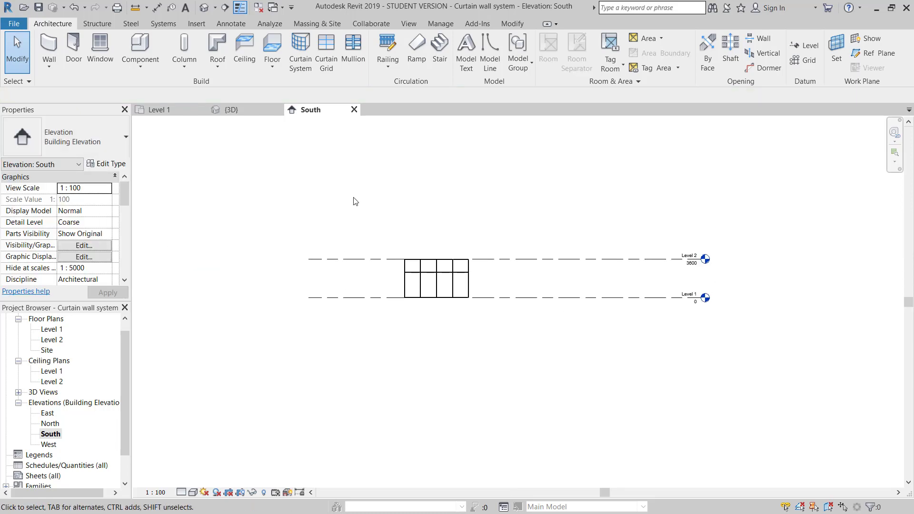
- Close the South elevation and set the vertical grid spacing of the curtain wall's Storefront type to 1200 mm
left_click(354, 109)
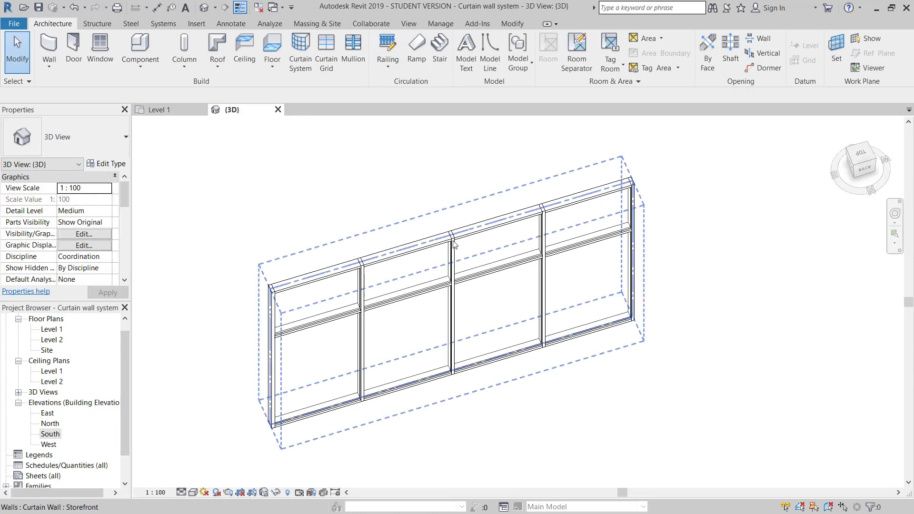
left_click(395, 250)
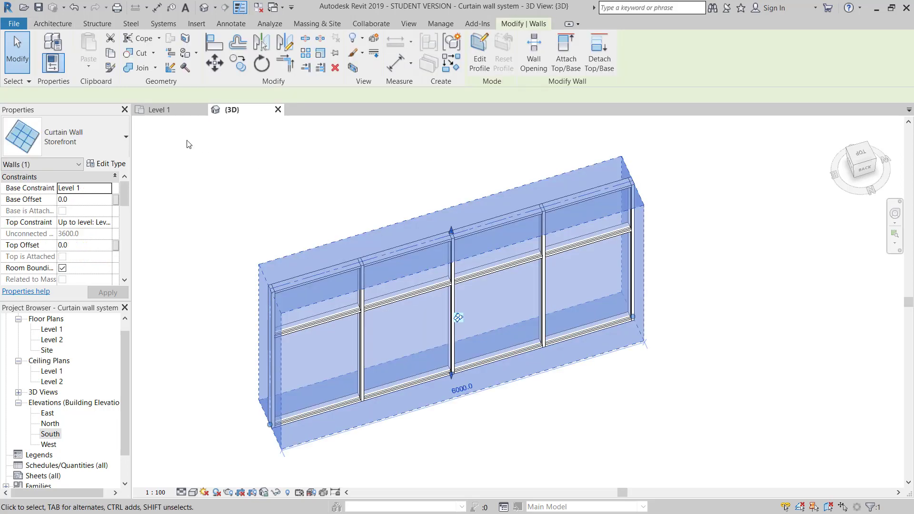
left_click(111, 163)
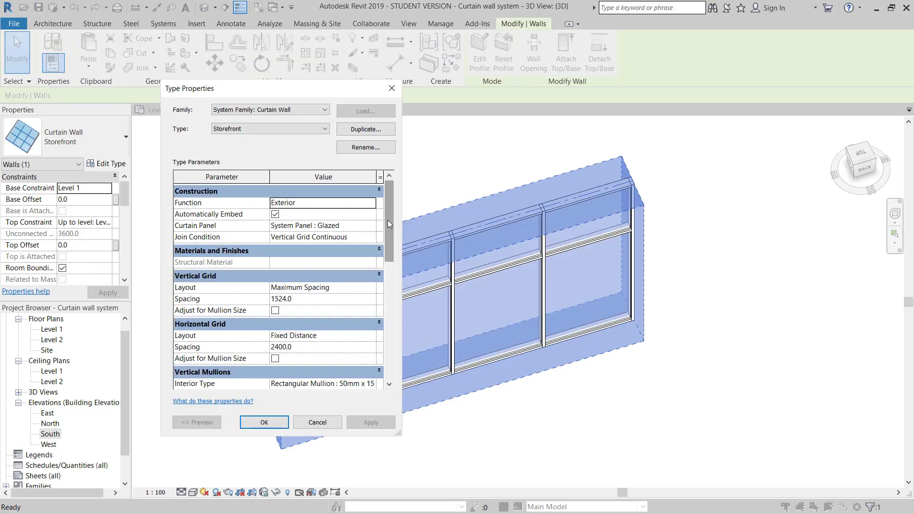
left_click_drag(387, 220, 387, 237)
left_click(317, 264)
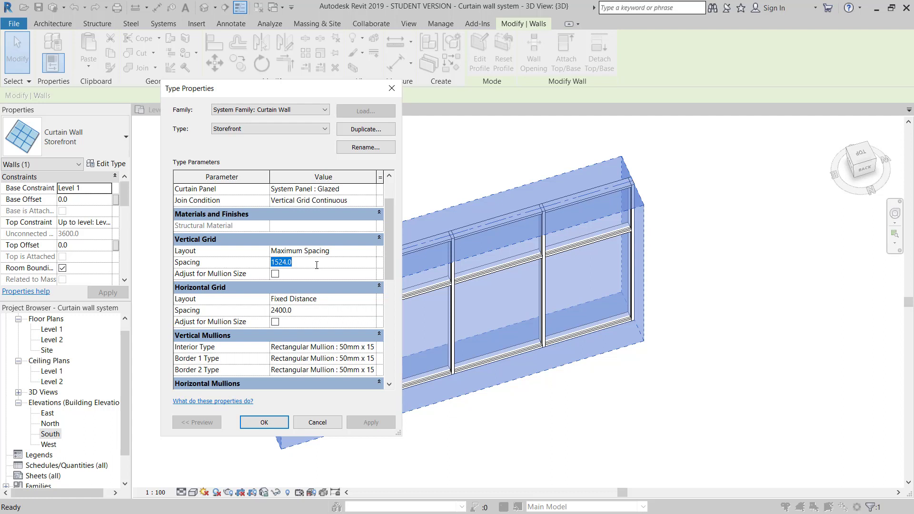
type("12")
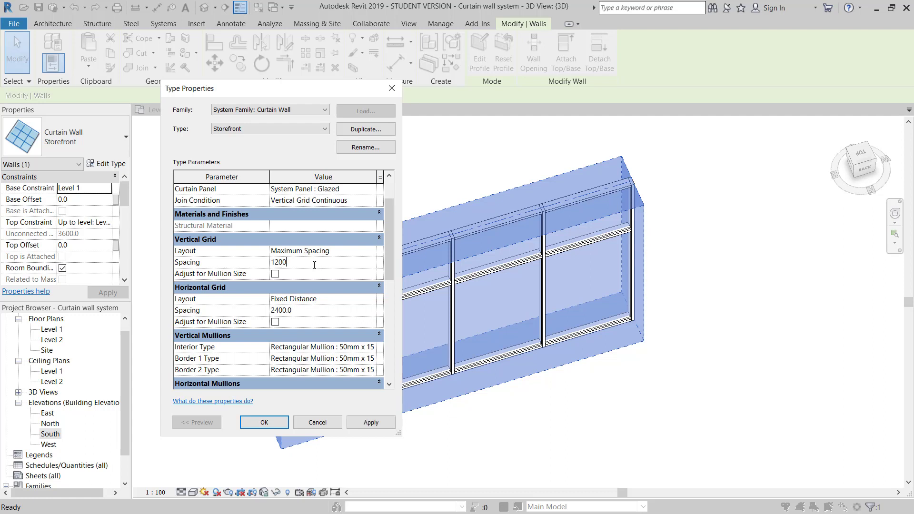
- Set the Storefront type's horizontal grid spacing to 2000 mm and apply the type changes to the curtain wall
left_click(306, 310)
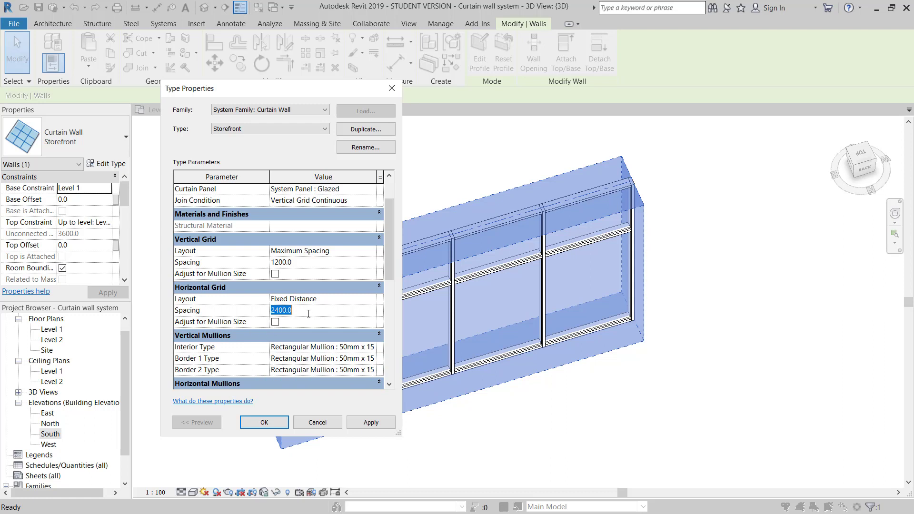
type("200")
left_click(368, 422)
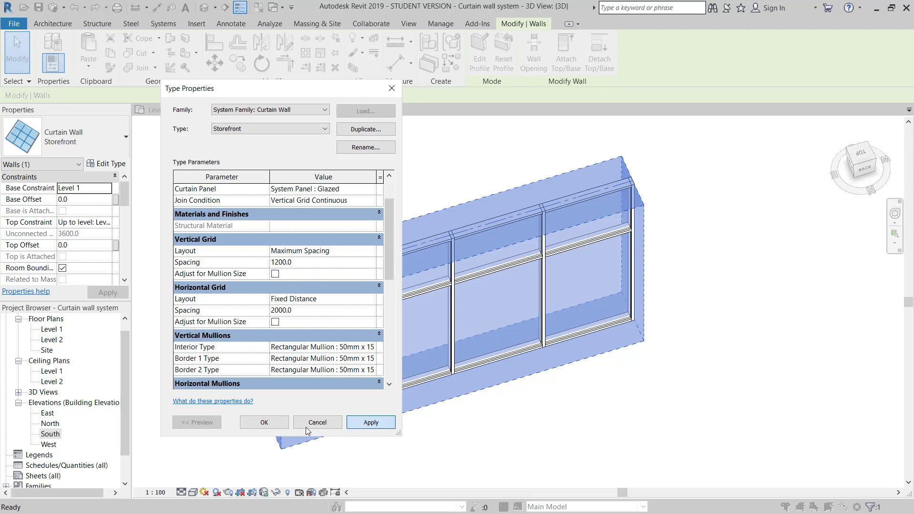
left_click(272, 421)
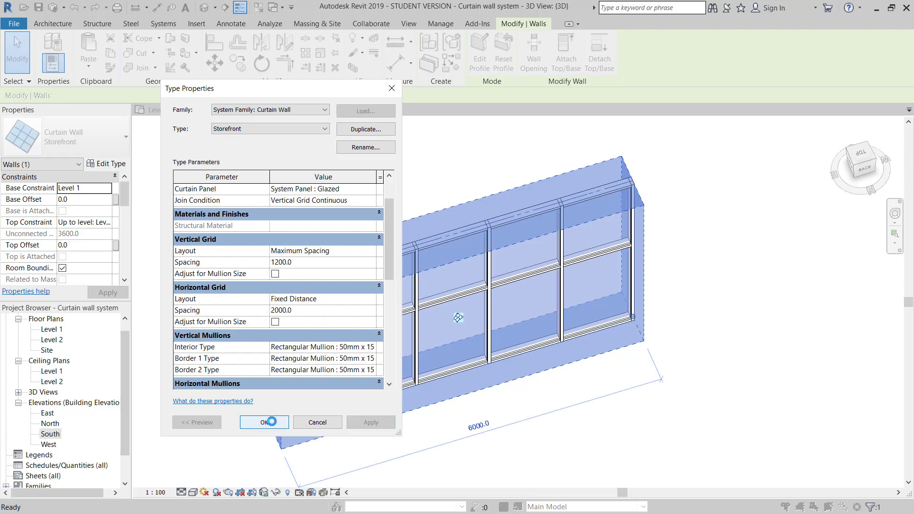
left_click(700, 355)
scroll(560, 321, "up", 5)
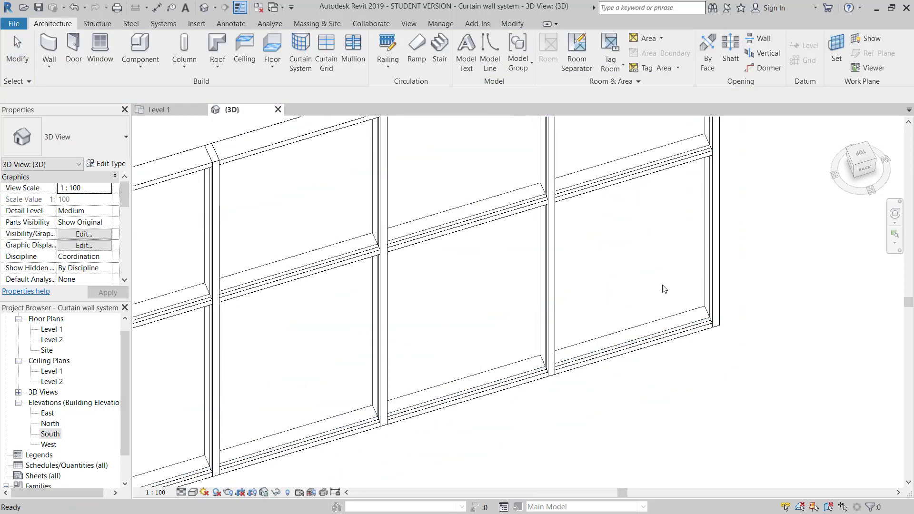
scroll(662, 288, "down", 5)
middle_click_drag(547, 259, 2, 59, "shift")
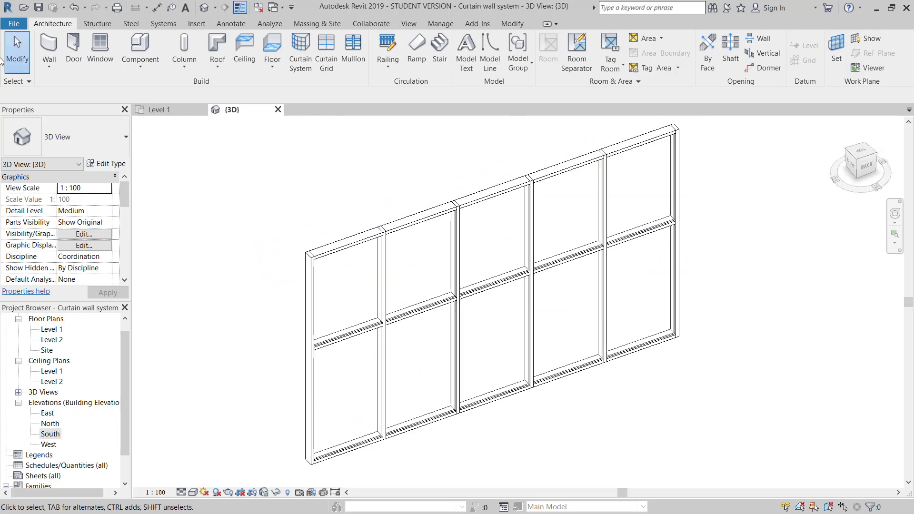
left_click(410, 23)
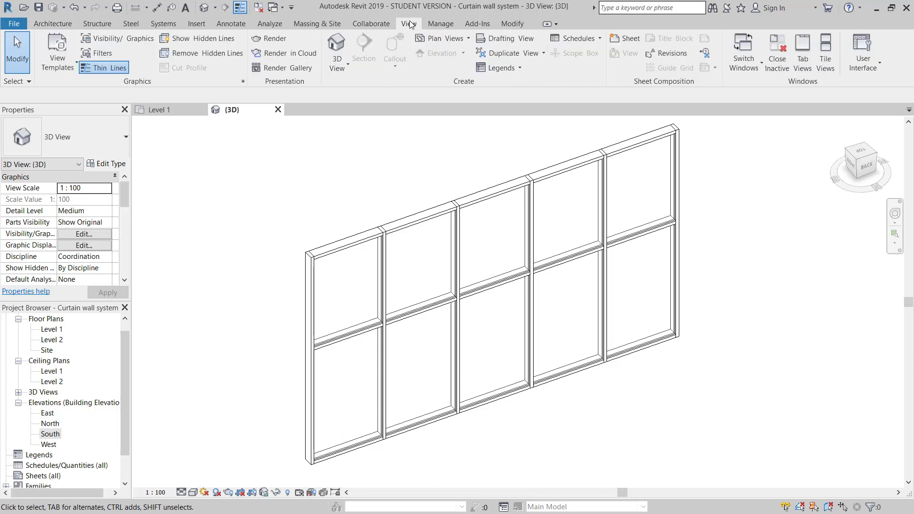
left_click(591, 40)
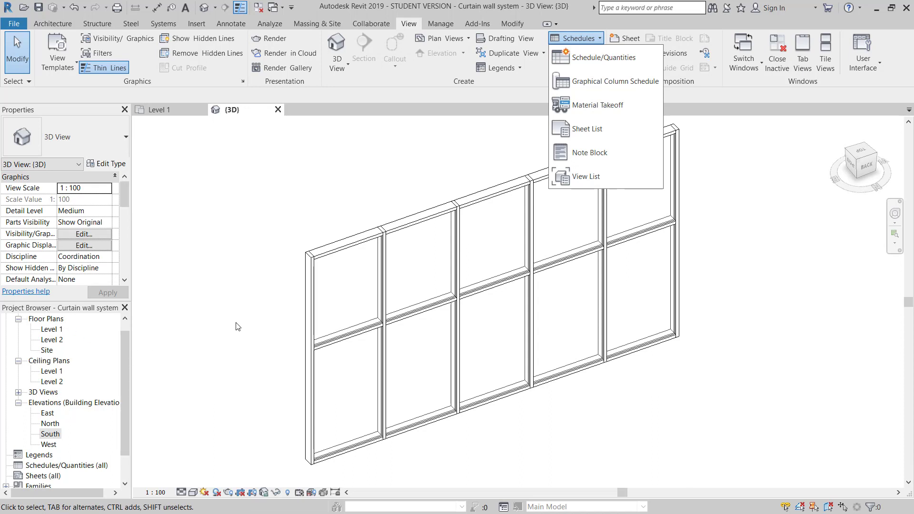
left_click(179, 363)
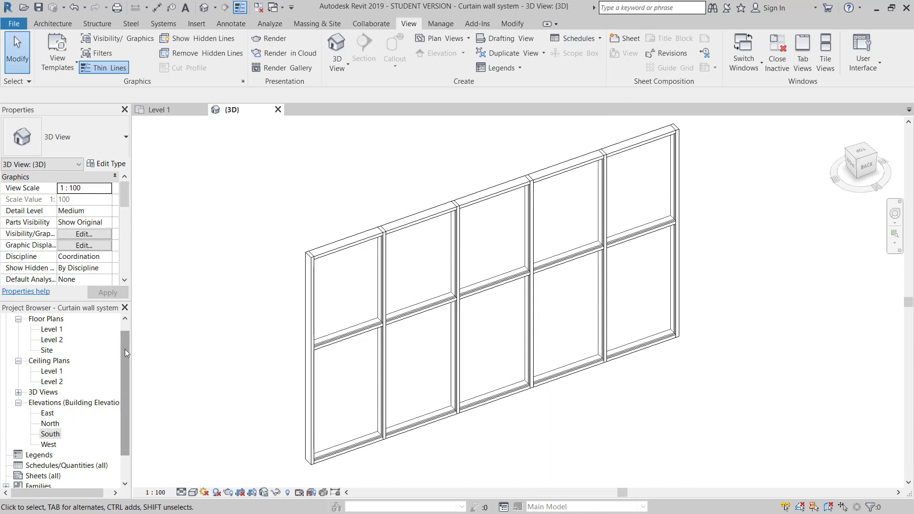
- Create a new Schedule/Quantities for the Curtain Panels category
left_click_drag(124, 352, 127, 372)
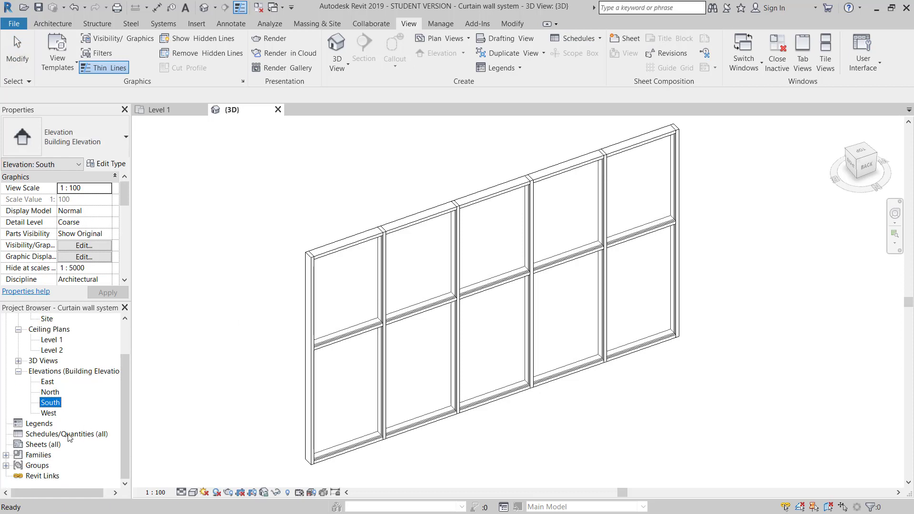
left_click(45, 437)
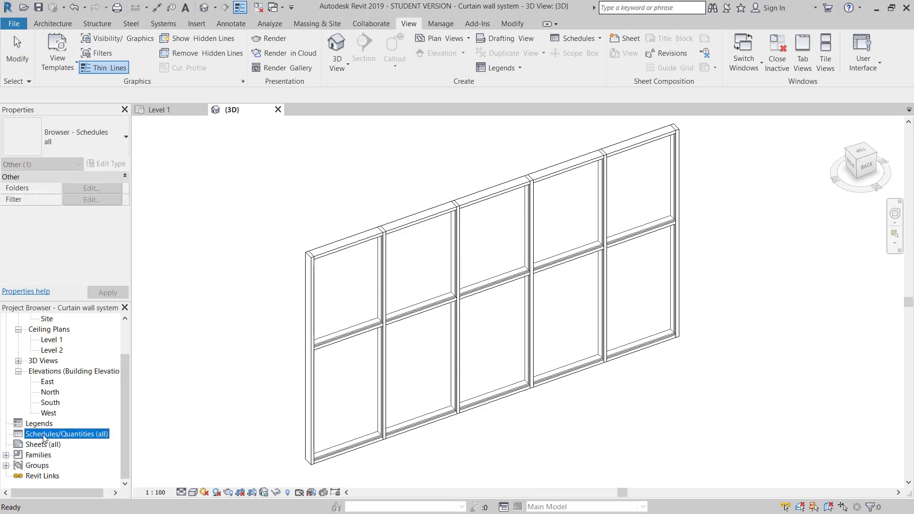
right_click(44, 437)
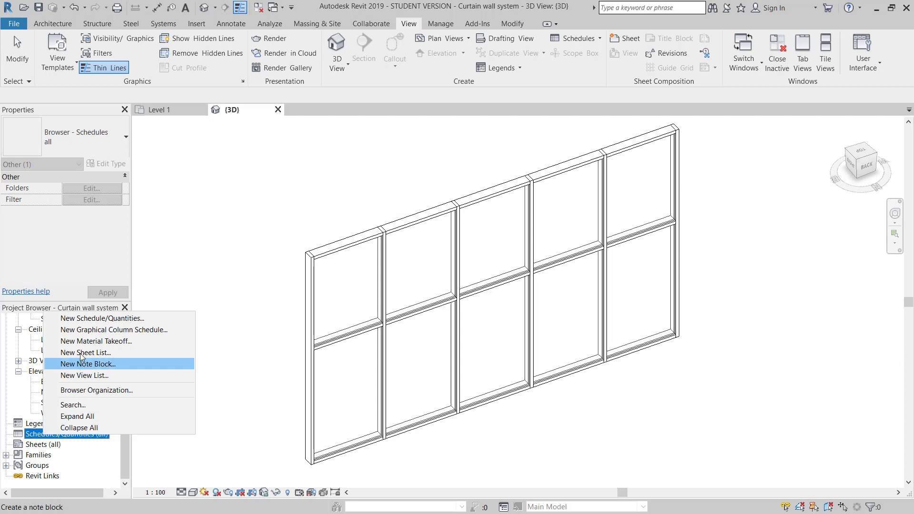
left_click(85, 324)
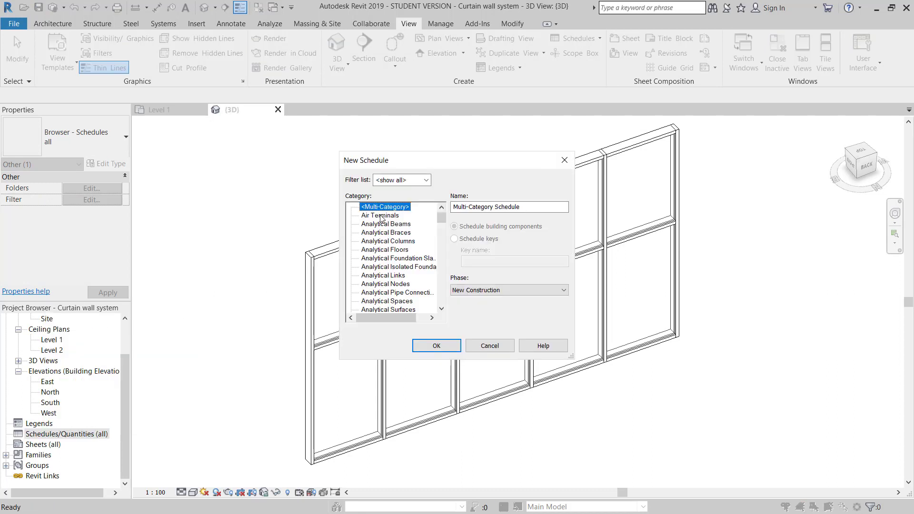
left_click(397, 241)
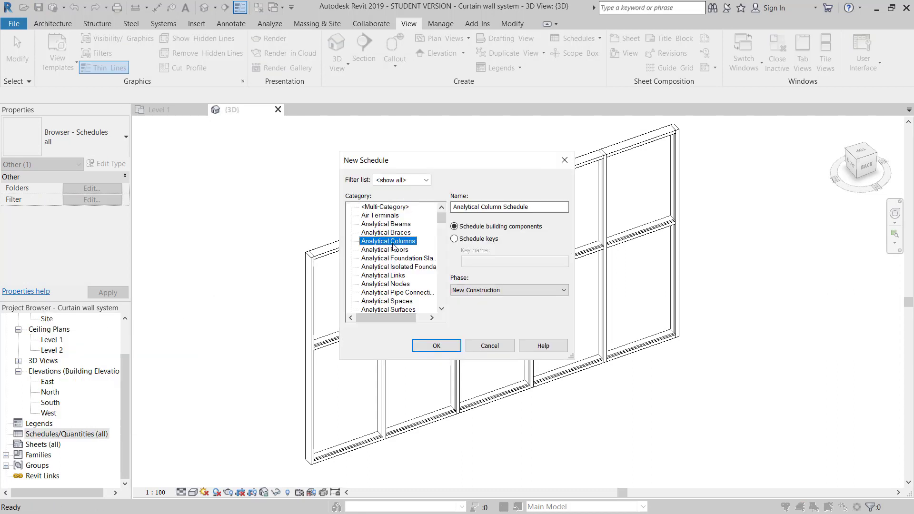
key("c")
key("u")
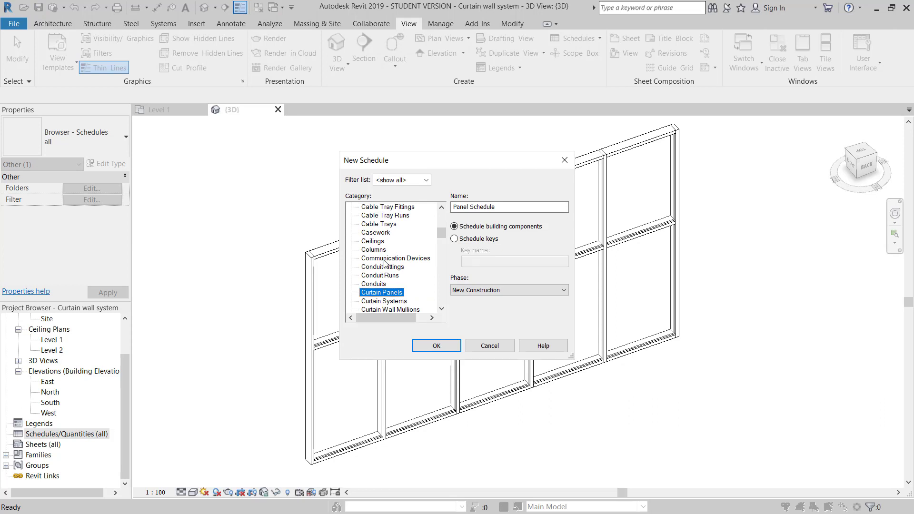
scroll(403, 295, "down", 1)
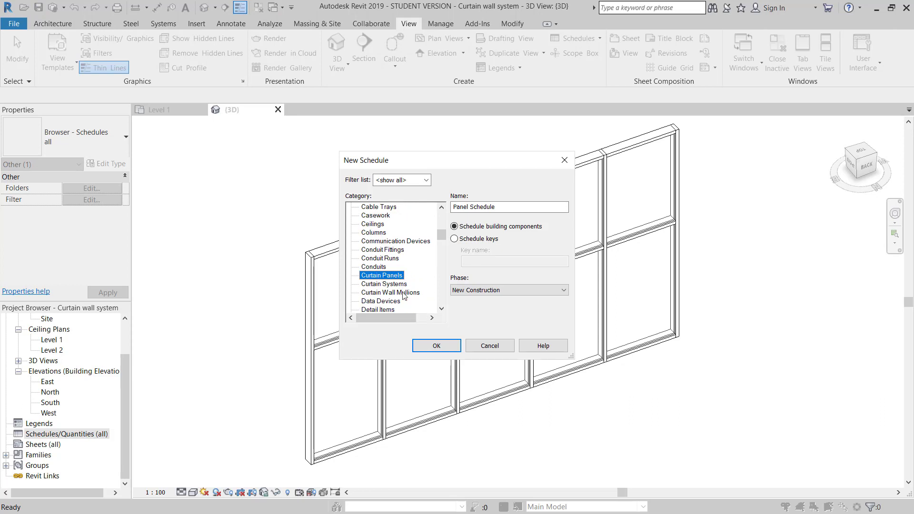
left_click(387, 292)
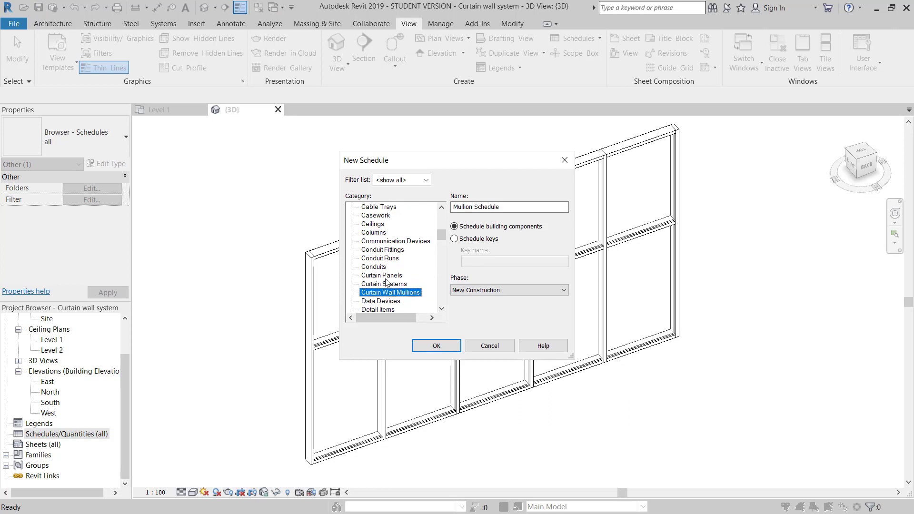
left_click(387, 277)
left_click(389, 285)
left_click(382, 301)
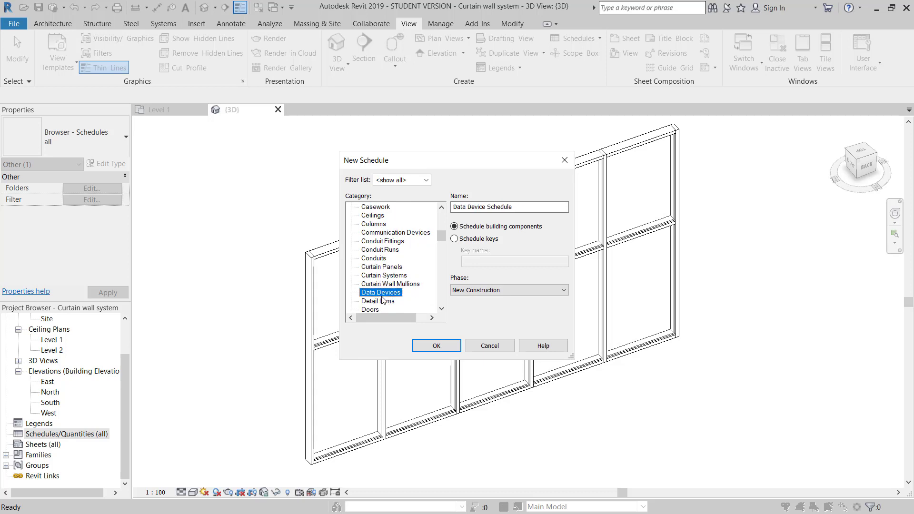
left_click(389, 287)
left_click(388, 268)
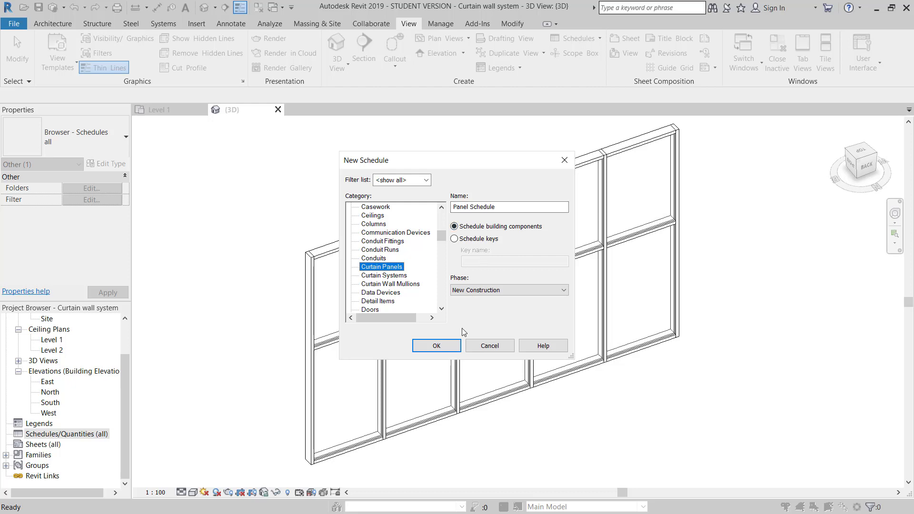
left_click(438, 346)
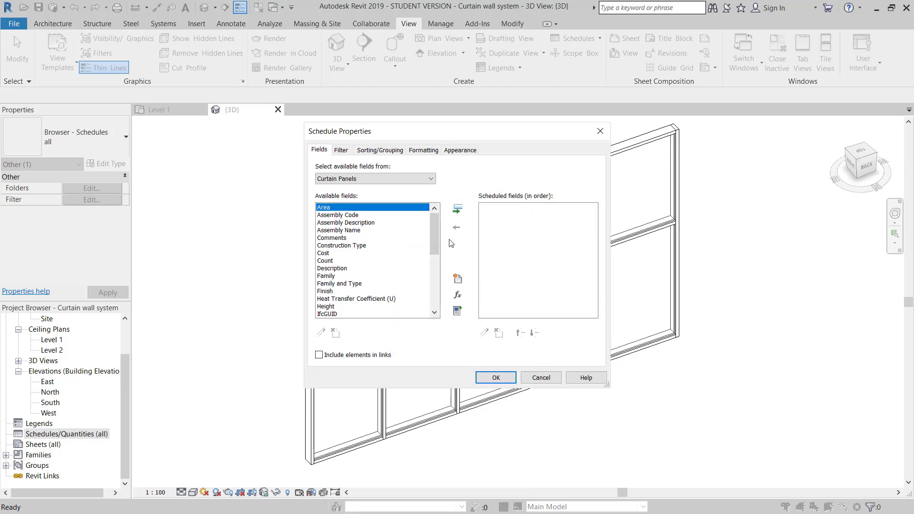
- Add the Assembly Name and Area fields to the scheduled fields of the curtain panel schedule
left_click_drag(444, 141, 300, 145)
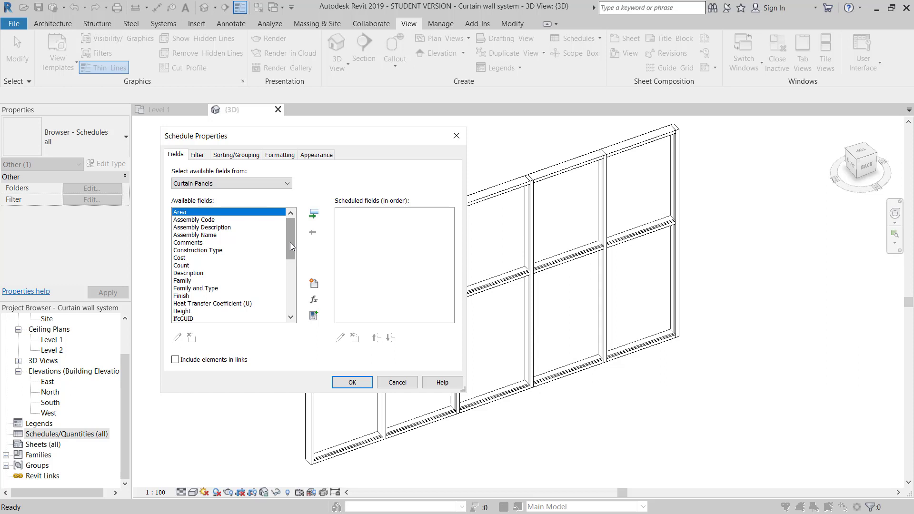
left_click_drag(290, 245, 300, 236)
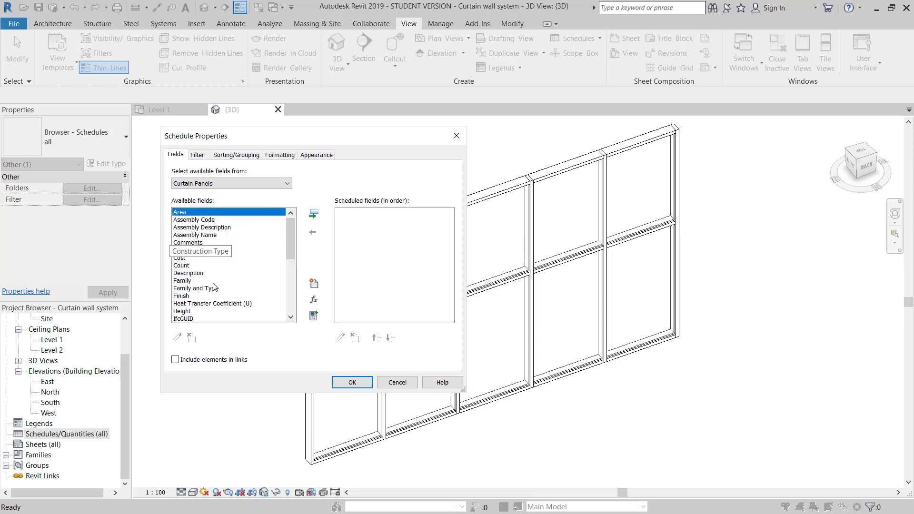
left_click(208, 235)
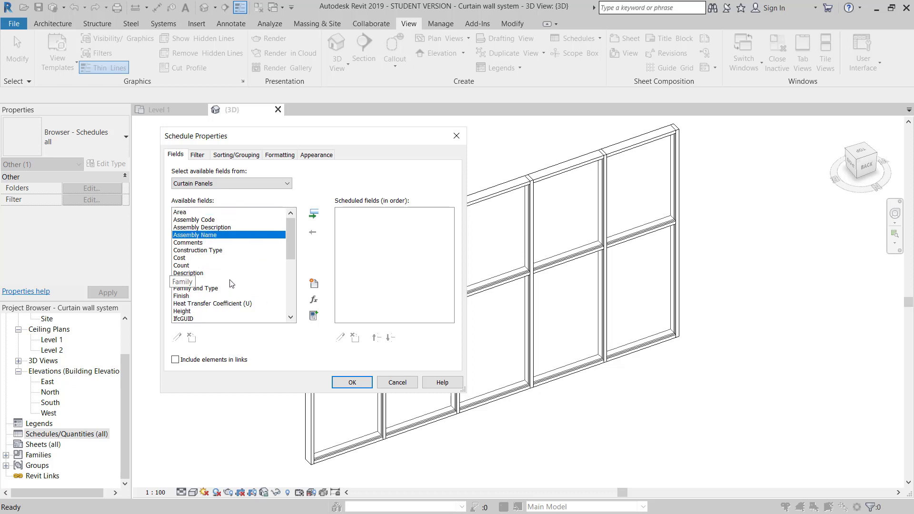
left_click(314, 215)
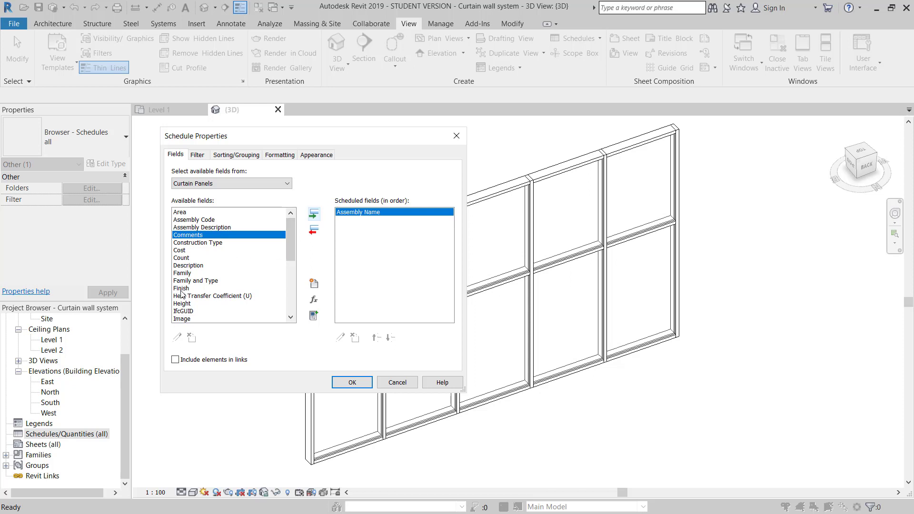
left_click(199, 259)
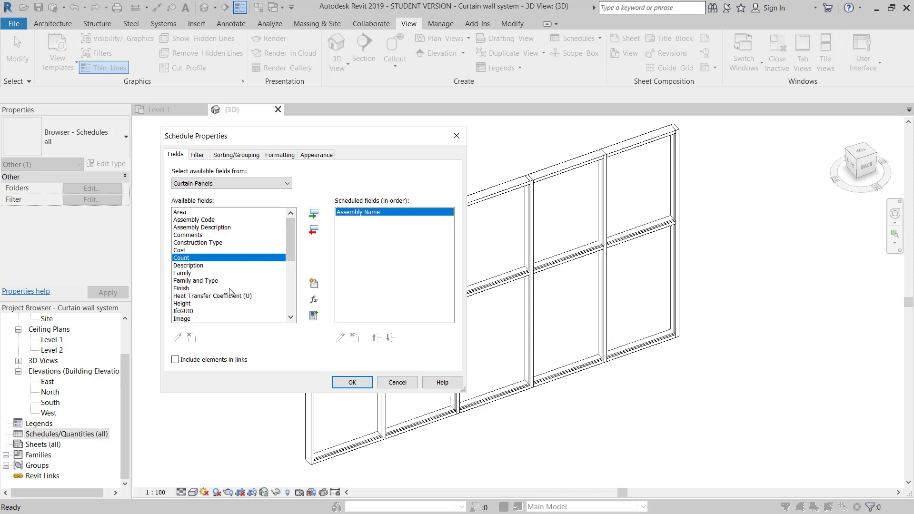
scroll(226, 293, "down", 3)
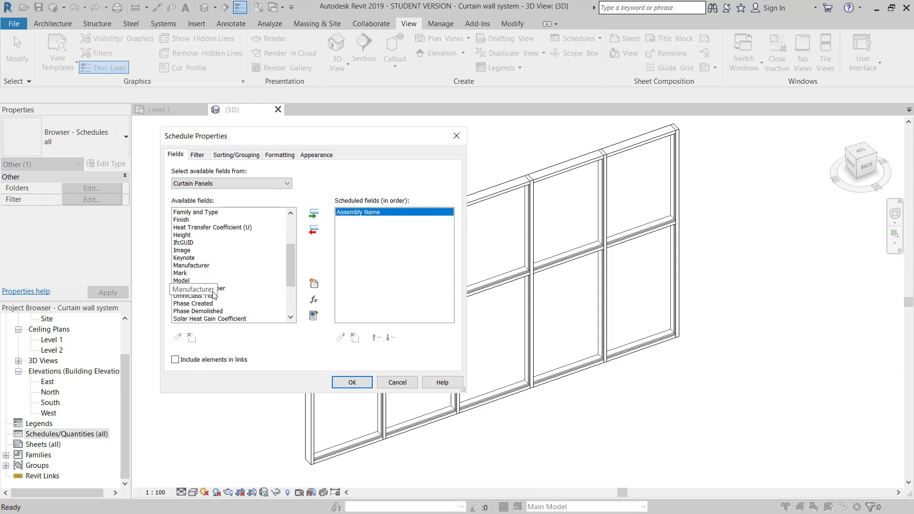
left_click_drag(290, 274, 289, 247)
left_click(181, 212)
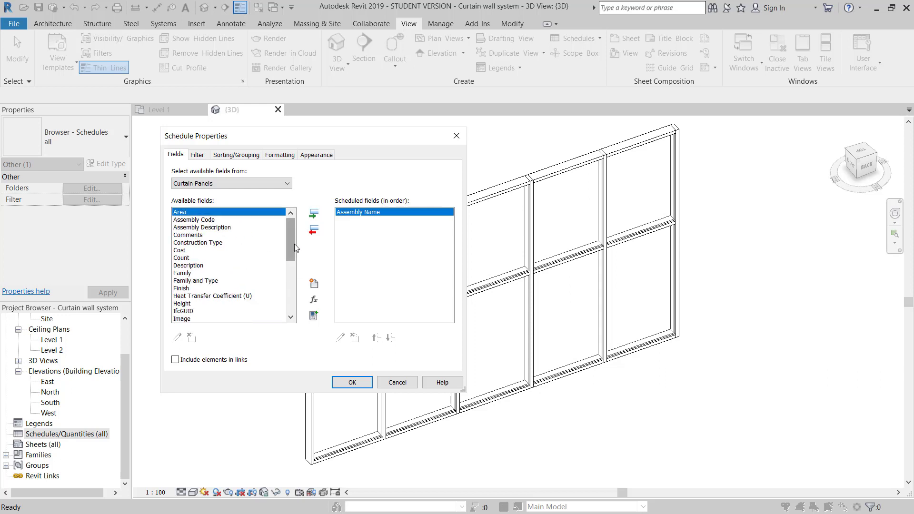
left_click(314, 216)
- Add the Height and Width fields to the curtain panel schedule's scheduled fields
left_click_drag(291, 239, 290, 245)
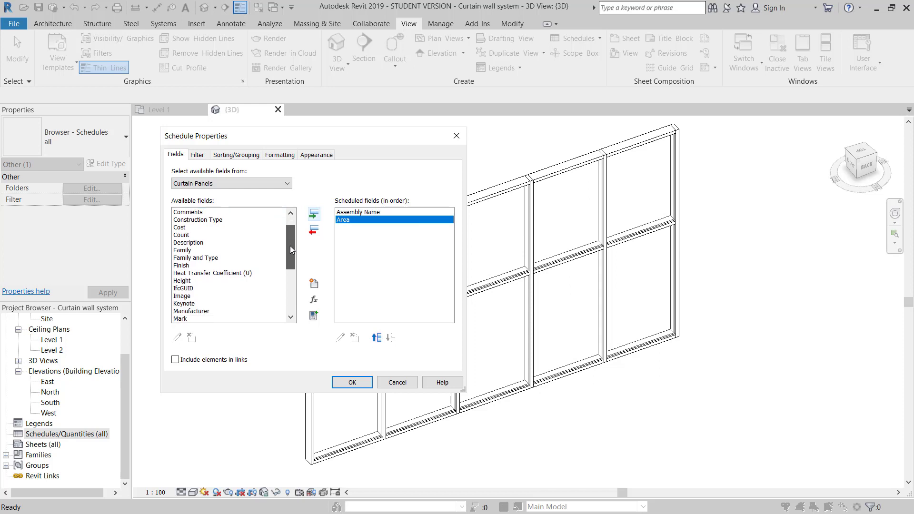
left_click(208, 245)
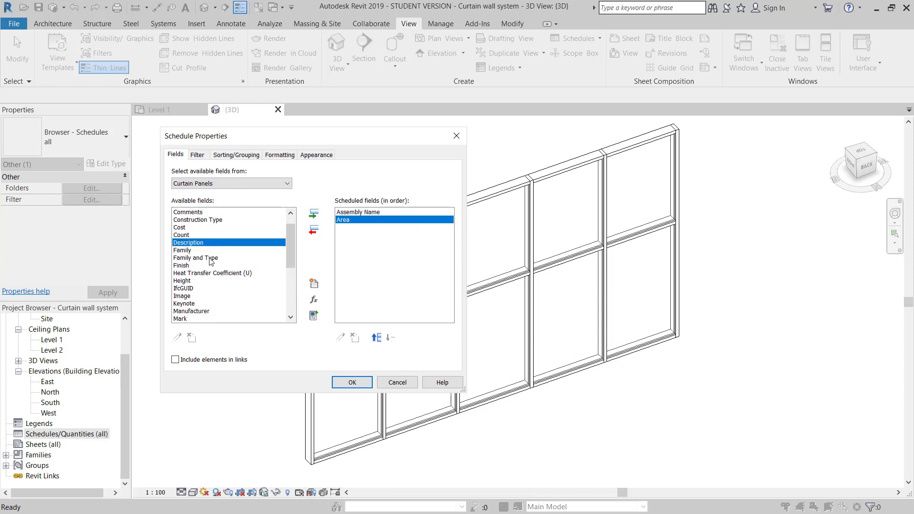
scroll(204, 272, "down", 2)
scroll(206, 286, "down", 1)
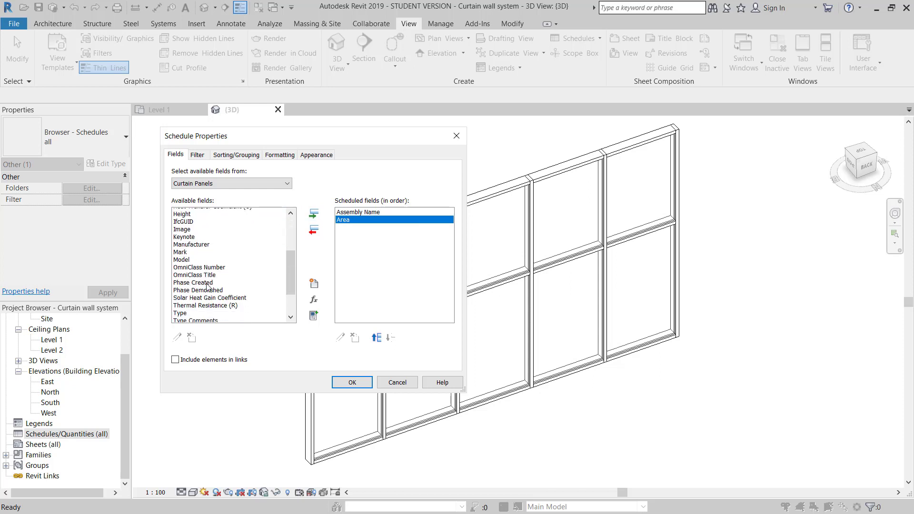
scroll(207, 286, "up", 2)
left_click(189, 257)
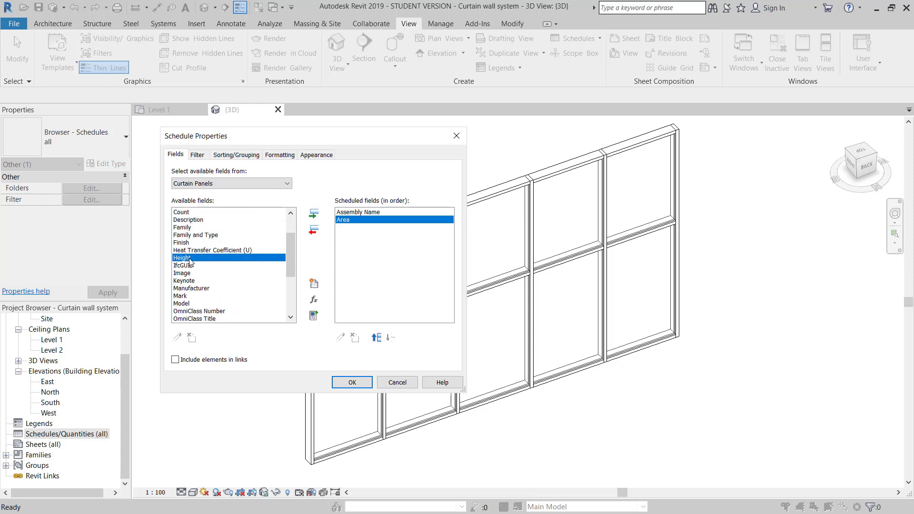
left_click(313, 214)
left_click_drag(293, 260, 292, 289)
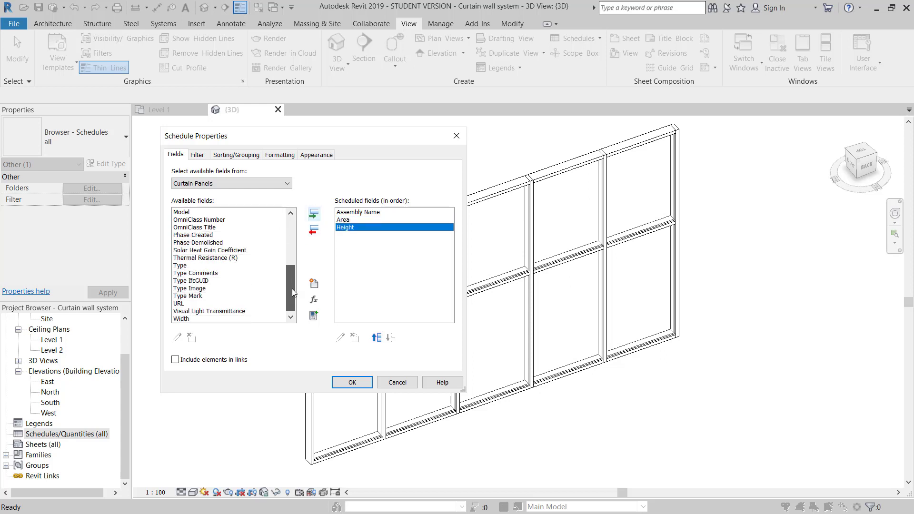
left_click(190, 318)
left_click(314, 213)
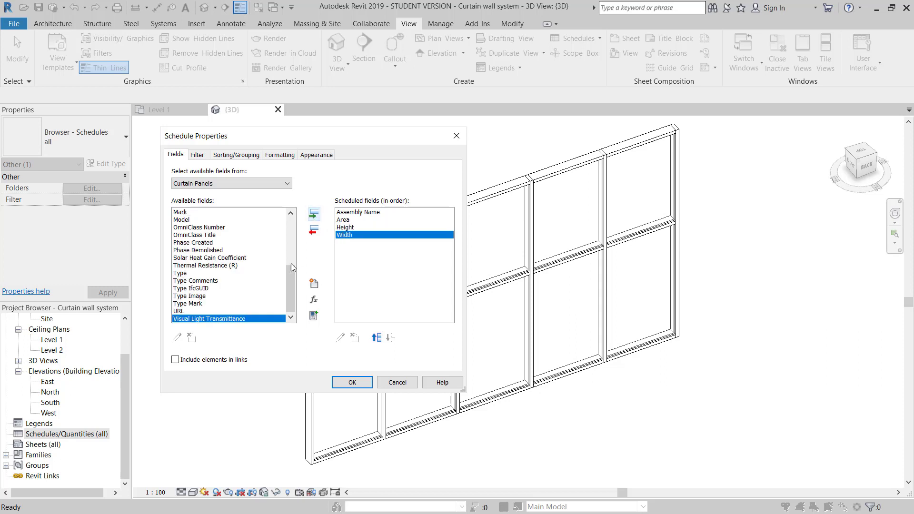
- Add the Cost field to the end of the curtain panel schedule's scheduled fields
left_click(365, 214)
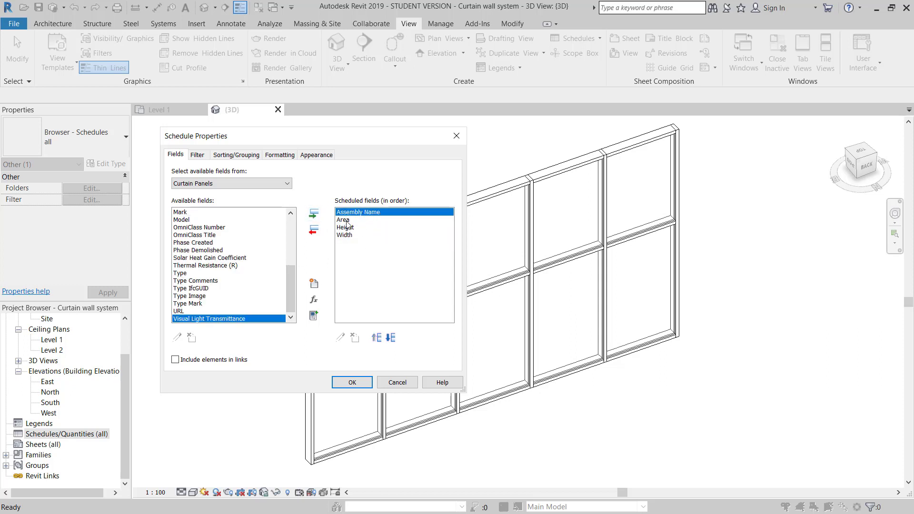
left_click(350, 228)
left_click(349, 235)
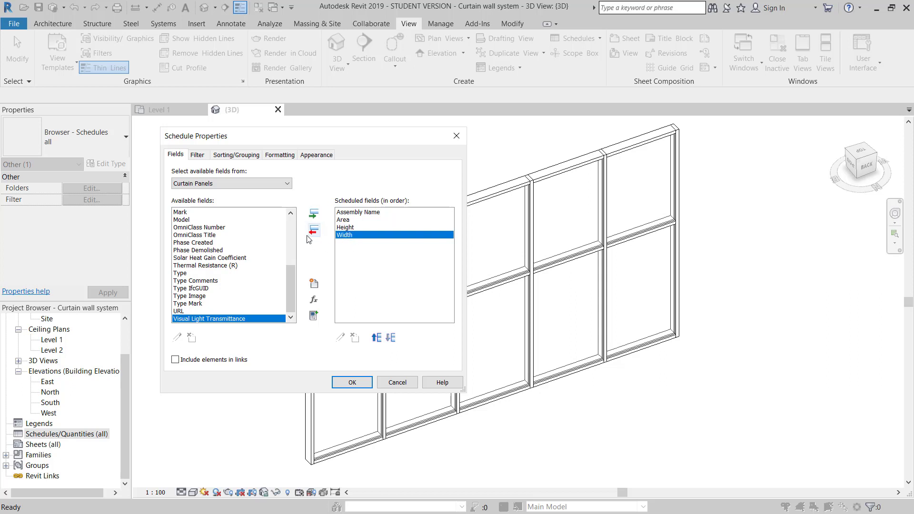
left_click_drag(292, 270, 290, 236)
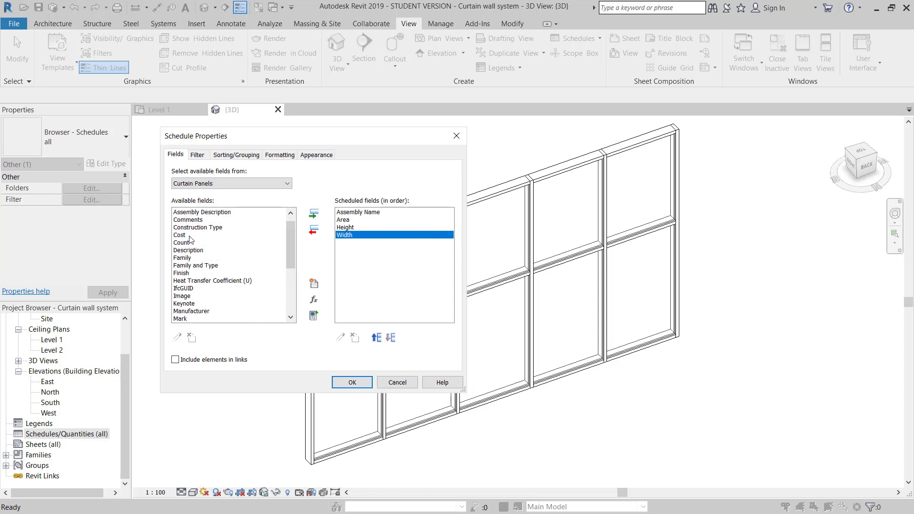
left_click(185, 238)
left_click(314, 214)
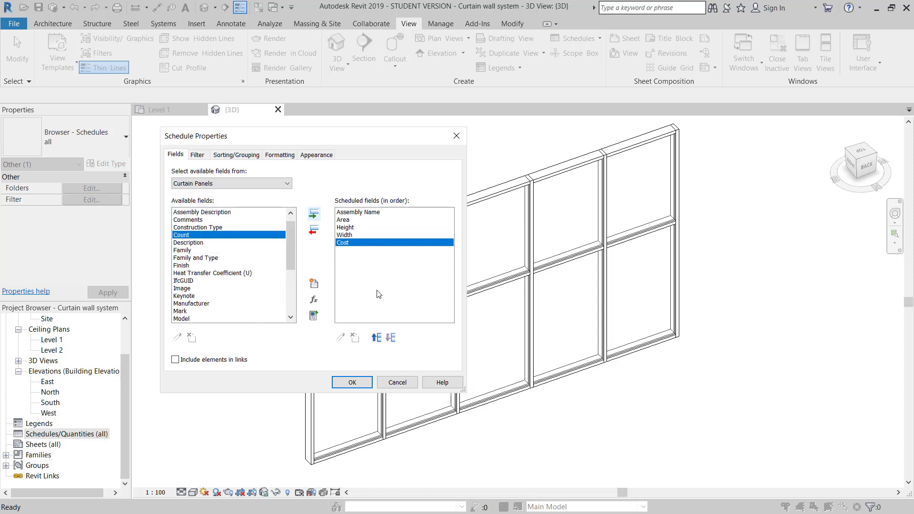
- Move the Height field above Area in the scheduled field order
left_click(361, 213)
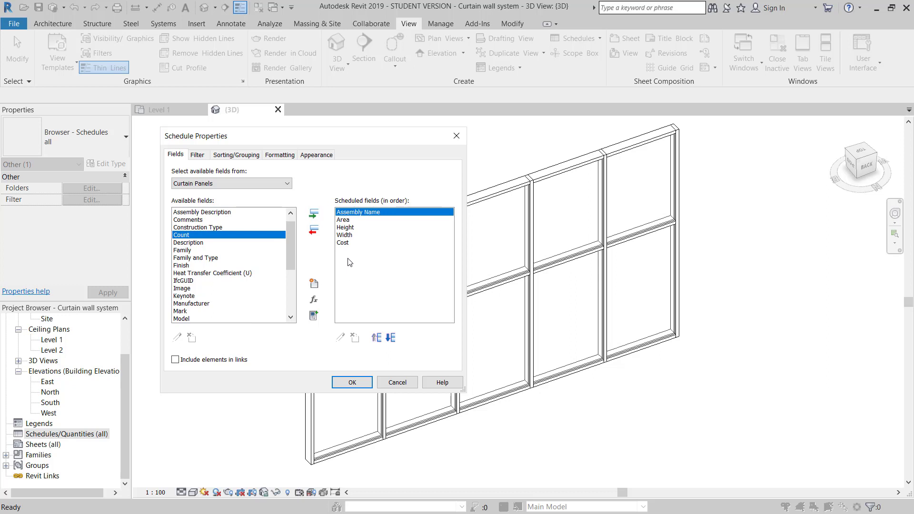
left_click(348, 233)
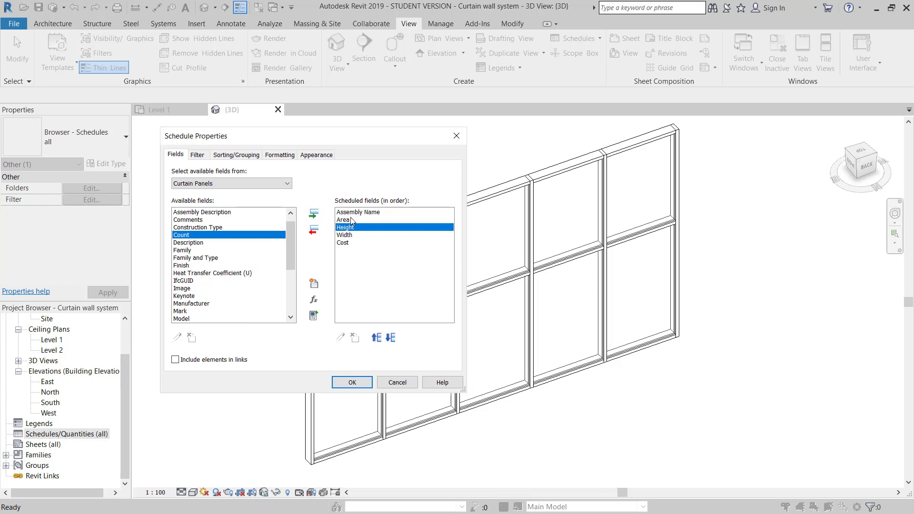
left_click(362, 213)
left_click(349, 228)
left_click(376, 338)
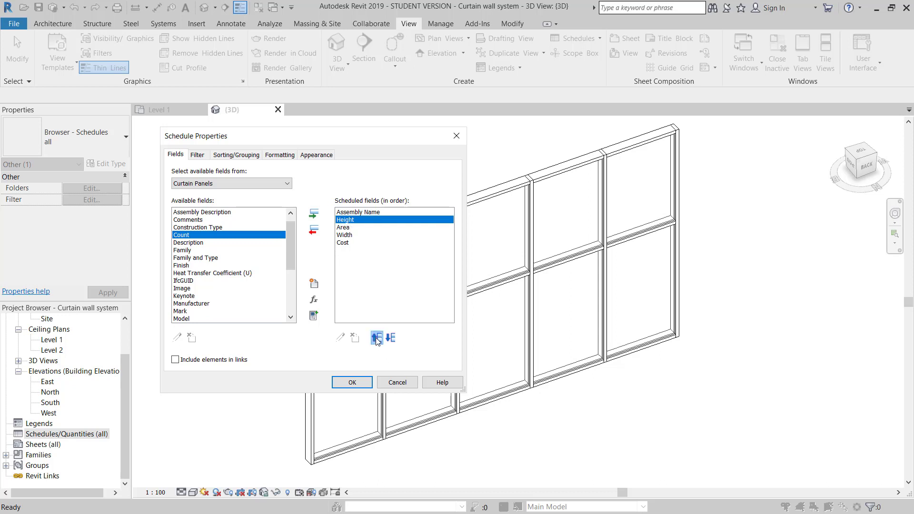
- Move the Width field above Area in the scheduled field order and create the curtain panel schedule
left_click(354, 234)
left_click(376, 338)
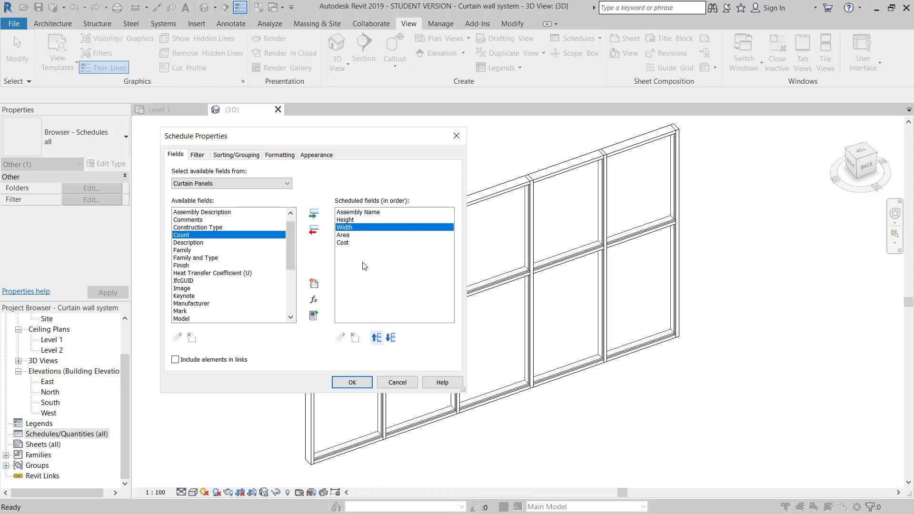
left_click(347, 236)
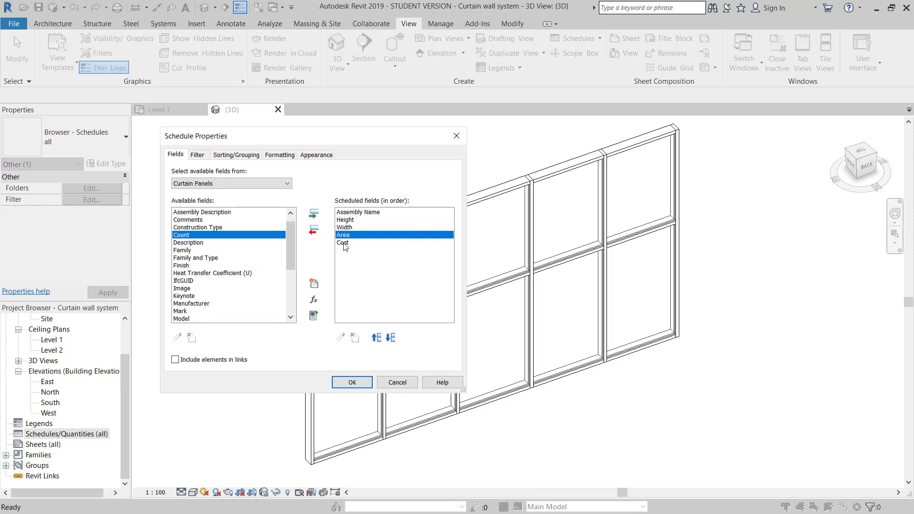
left_click(346, 243)
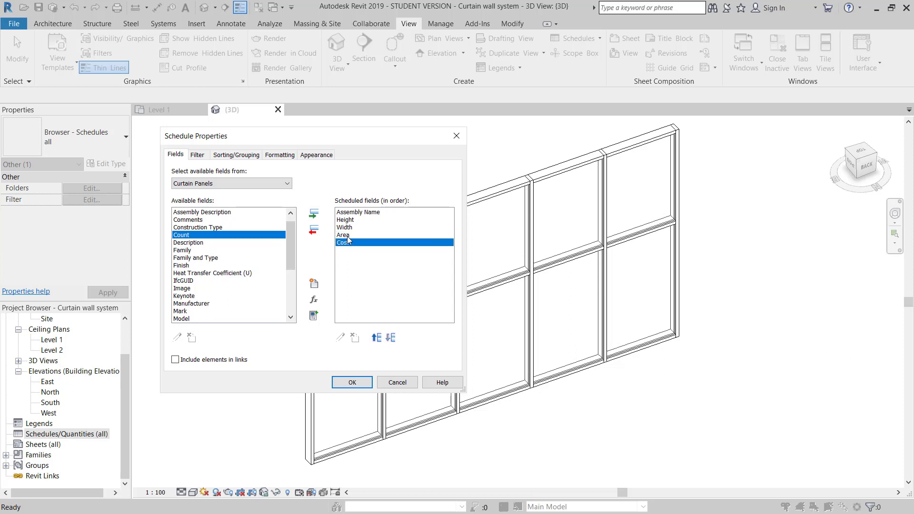
left_click(348, 236)
left_click(348, 243)
left_click(351, 383)
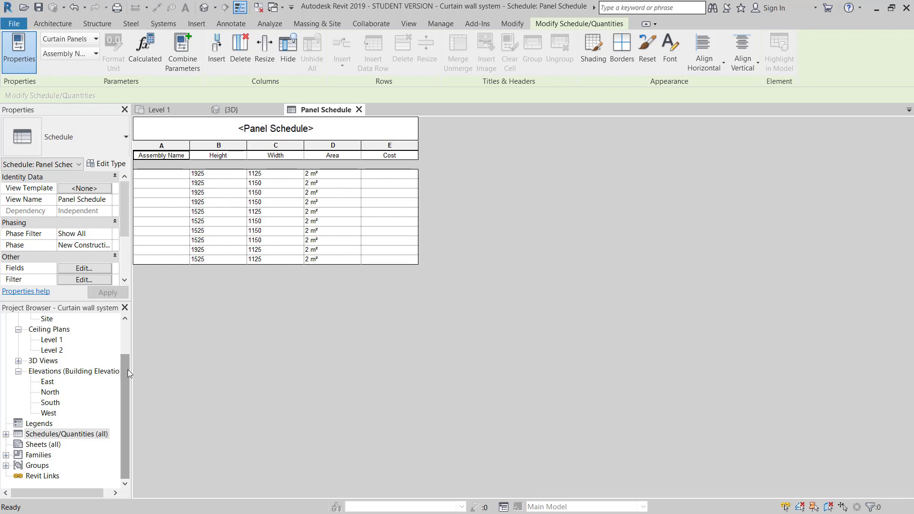
- Examine the type properties of the first glazed curtain panel in the Level 1 floor plan
left_click_drag(127, 370, 127, 335)
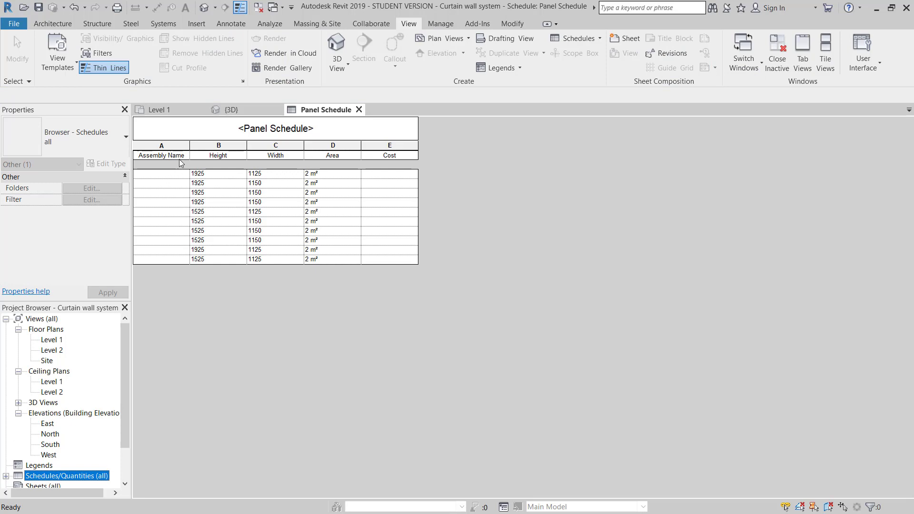
left_click(161, 174)
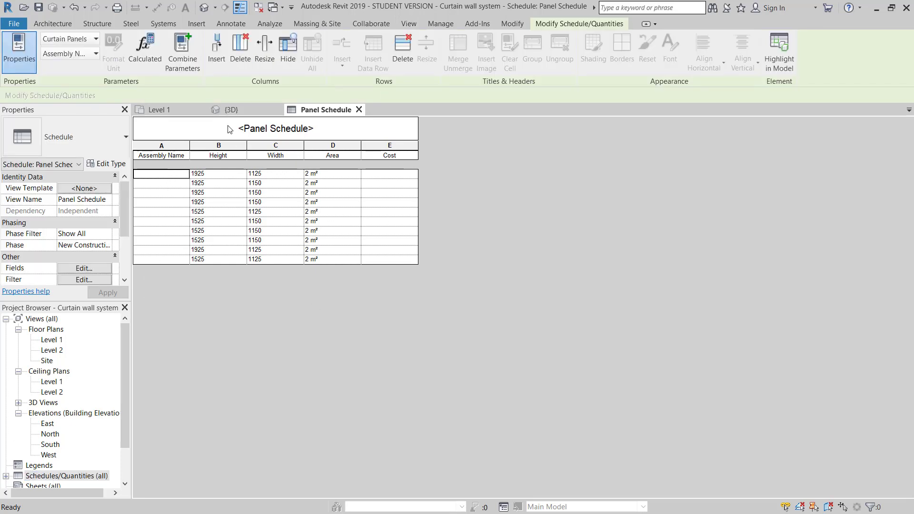
key("ctrl+Tab")
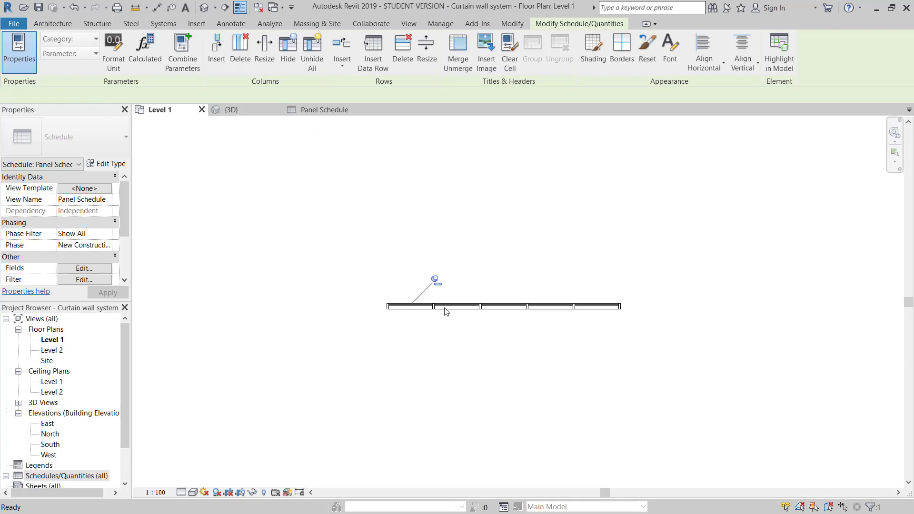
left_click(433, 306)
scroll(431, 308, "up", 6)
key("Escape")
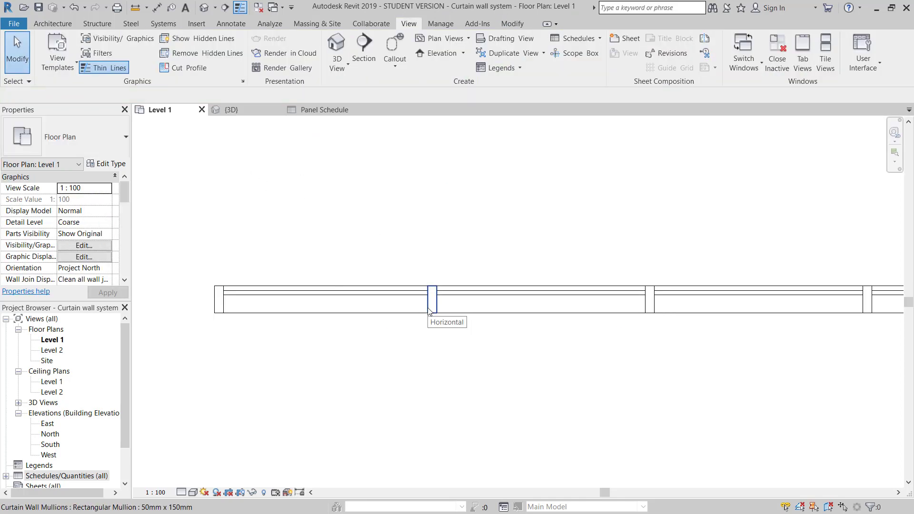
left_click(427, 310)
key("Escape")
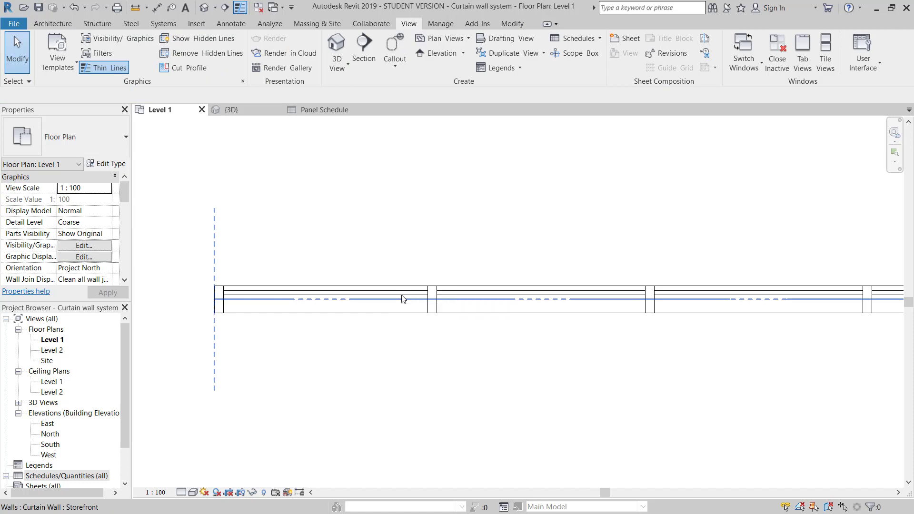
key("Tab")
left_click(402, 300)
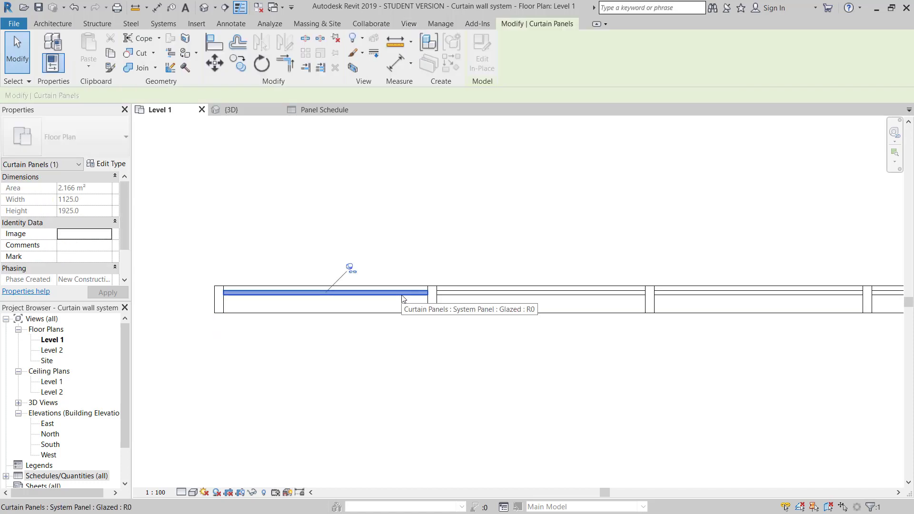
left_click(98, 166)
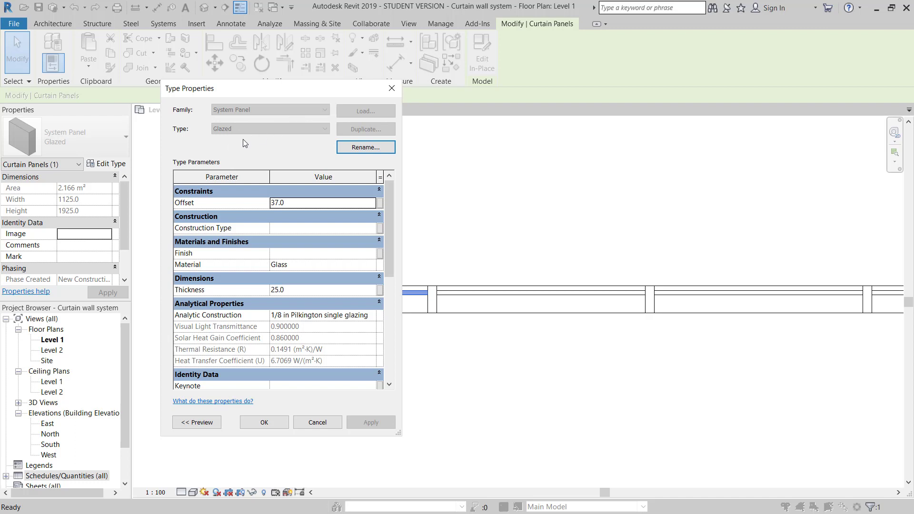
left_click(392, 90)
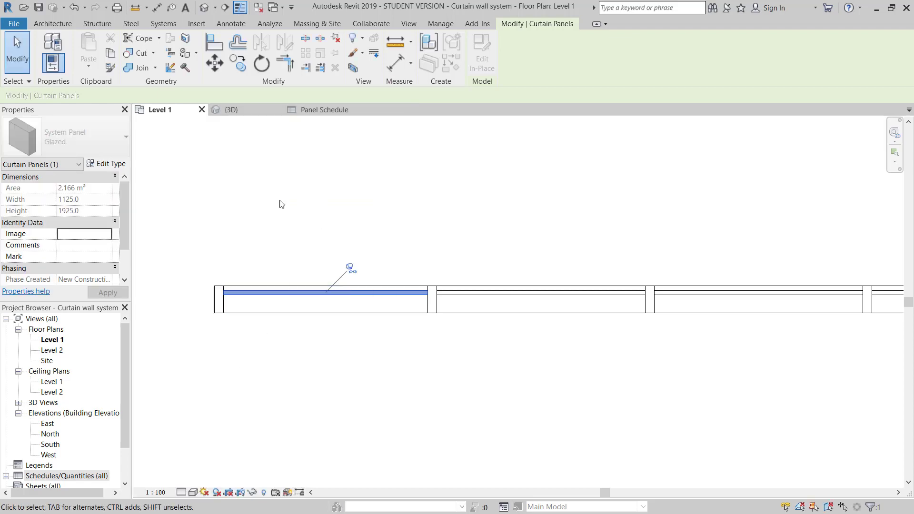
- Remove the Assembly Name field from the Panel Schedule's scheduled fields
left_click(325, 109)
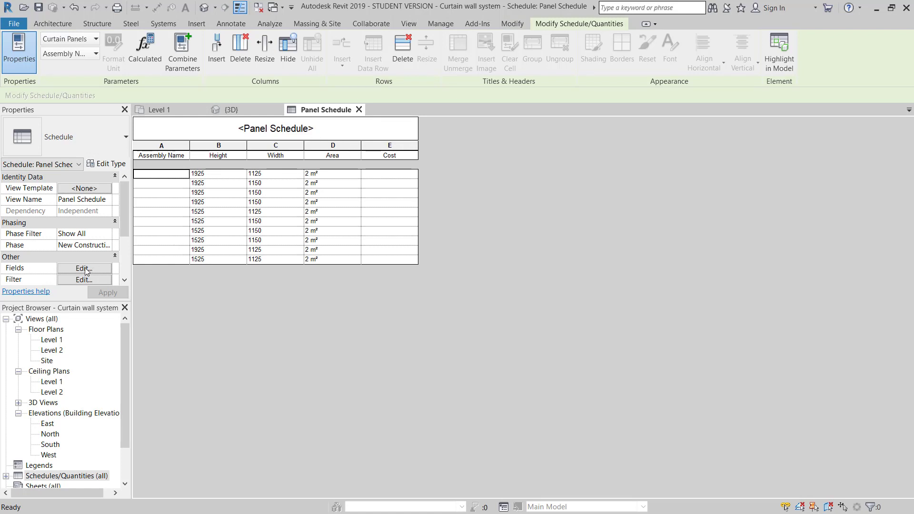
left_click_drag(121, 204, 118, 227)
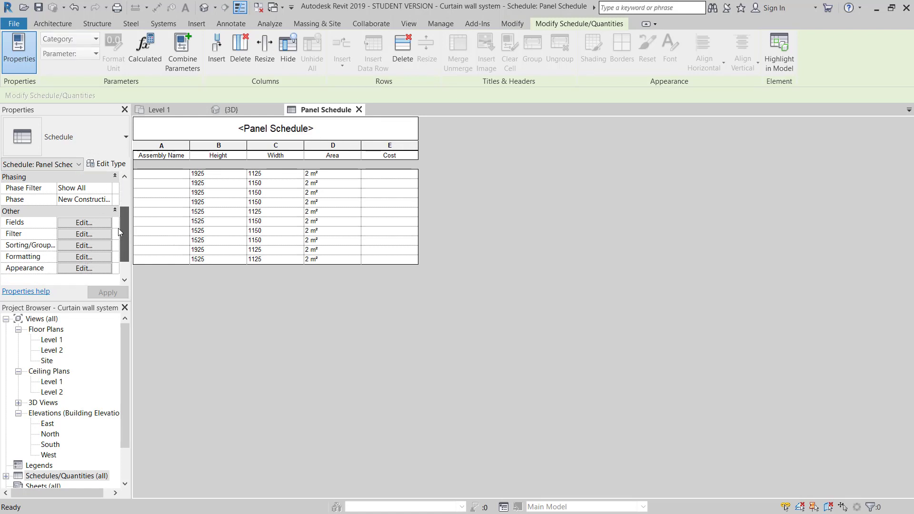
left_click(80, 224)
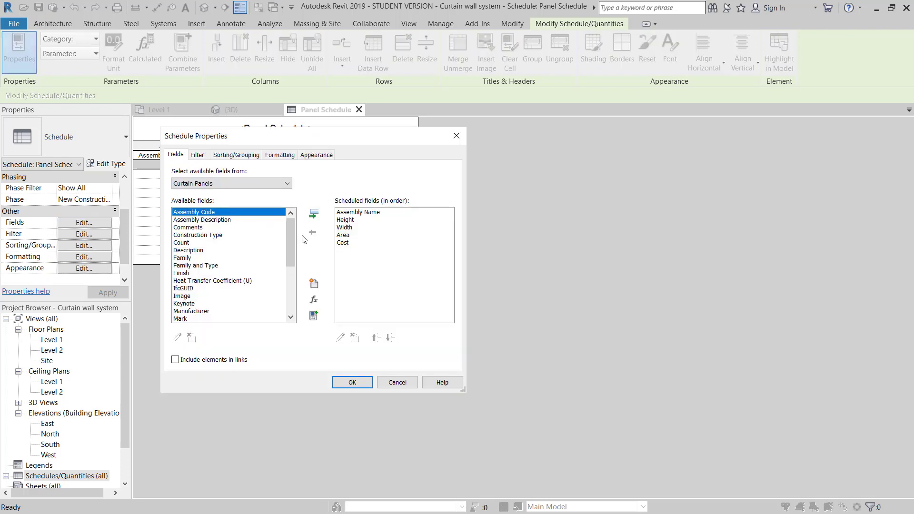
left_click(360, 212)
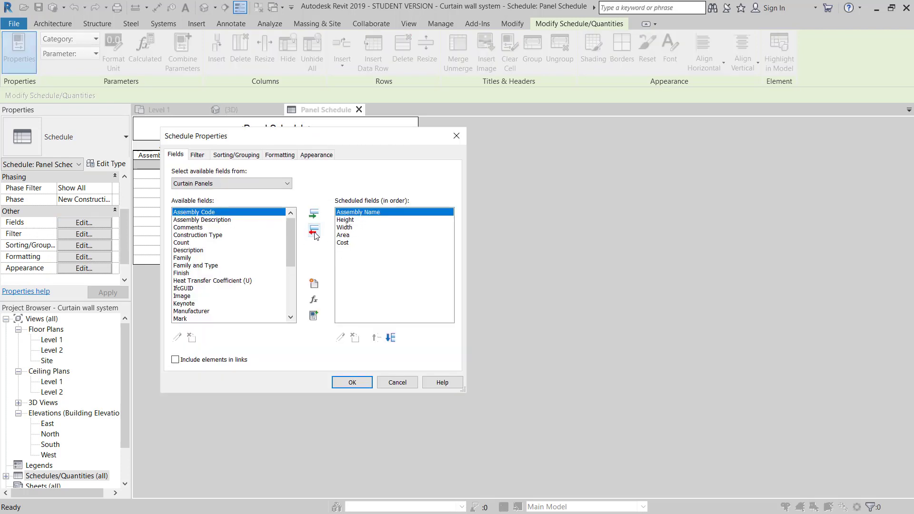
left_click(311, 232)
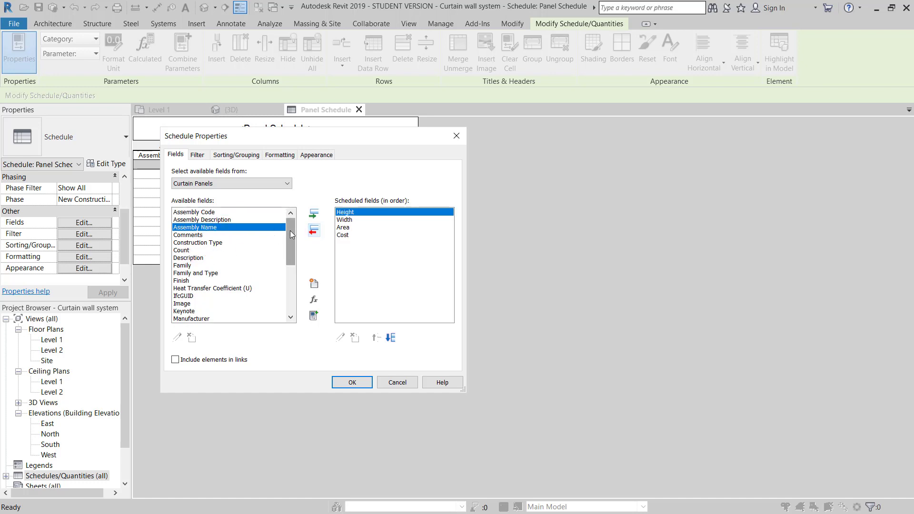
- Add the Family and Type field as the first scheduled field of the Panel Schedule and apply the field changes
left_click(187, 273)
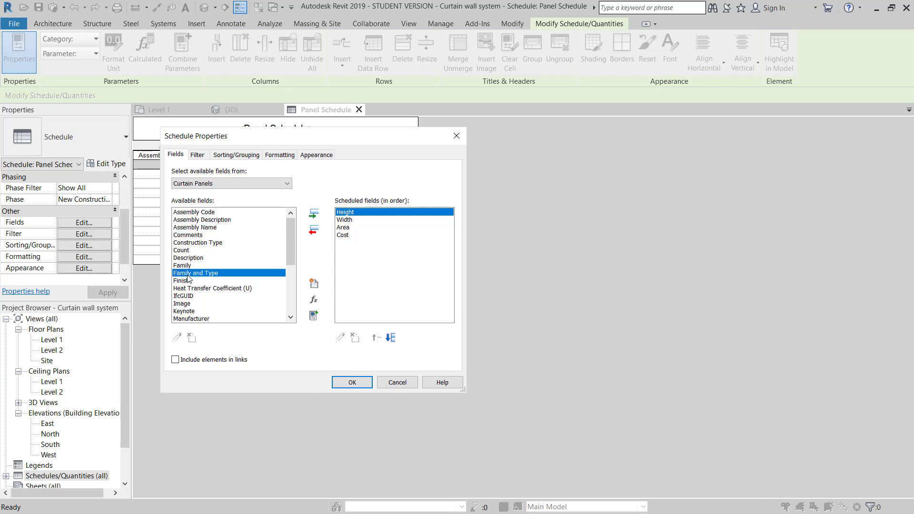
left_click(315, 215)
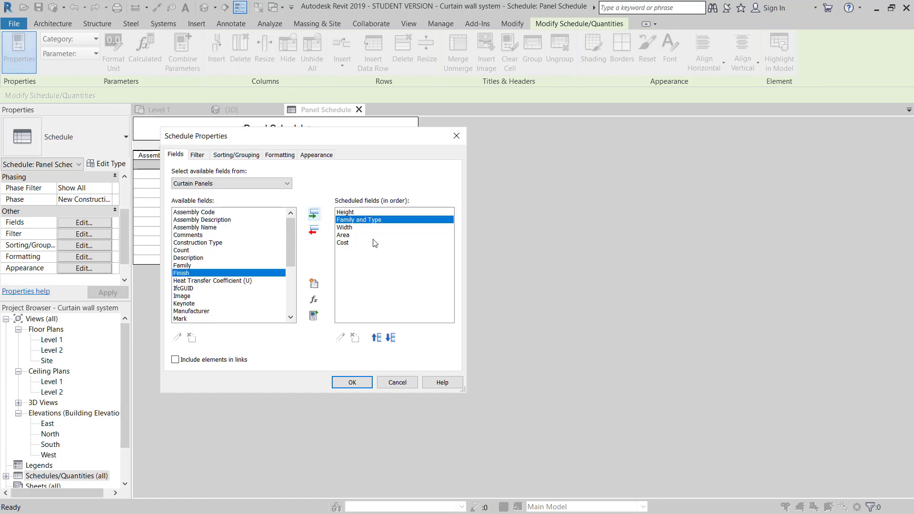
left_click(377, 339)
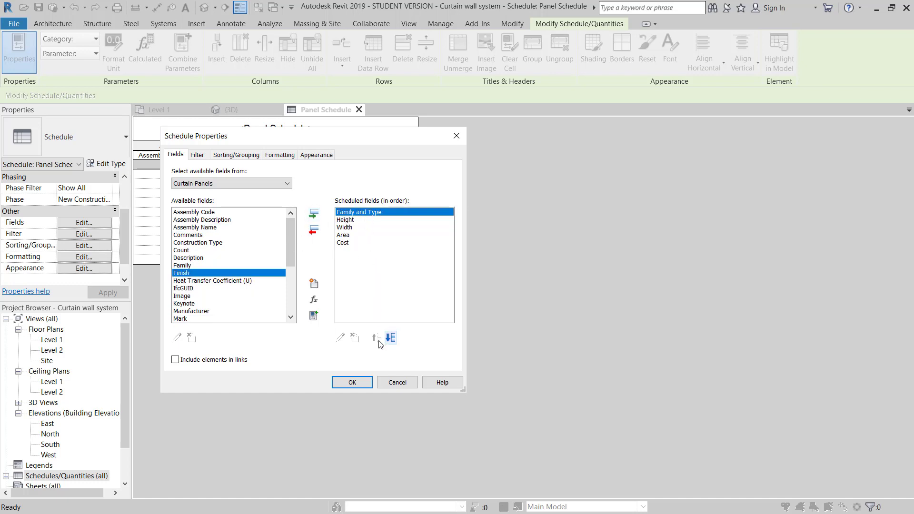
left_click(352, 378)
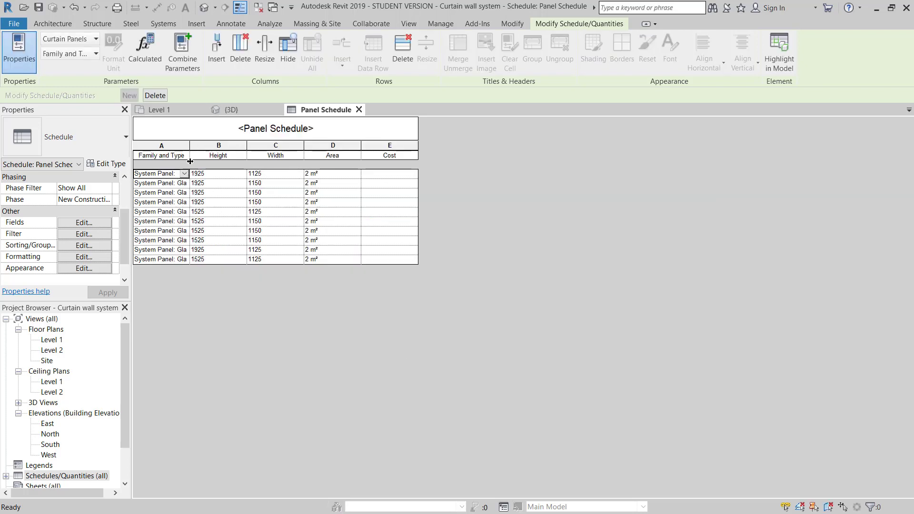
- Widen the Family and Type column of the Panel Schedule to fit the full panel names
left_click_drag(190, 148, 218, 149)
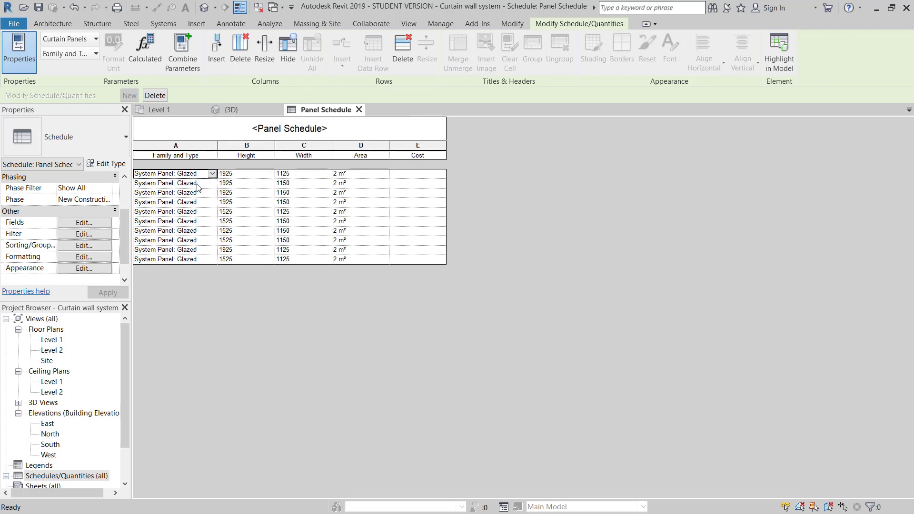
left_click(242, 175)
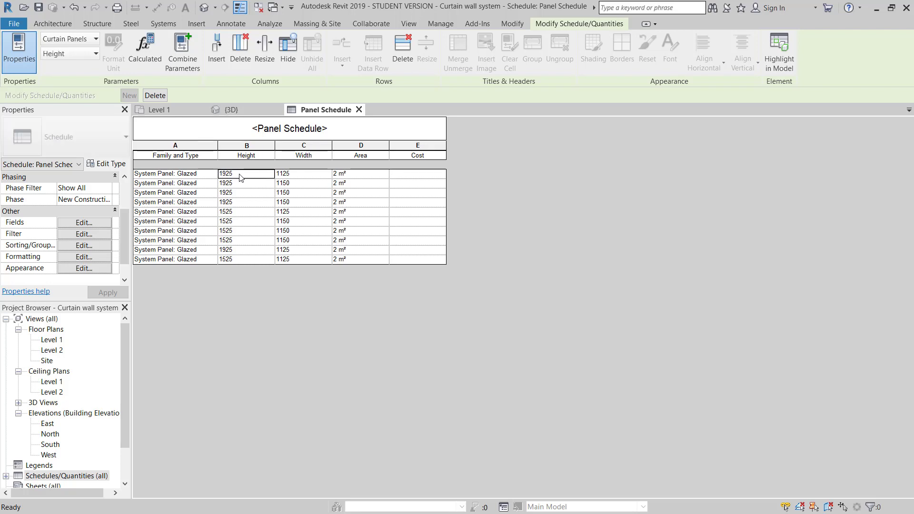
left_click(300, 176)
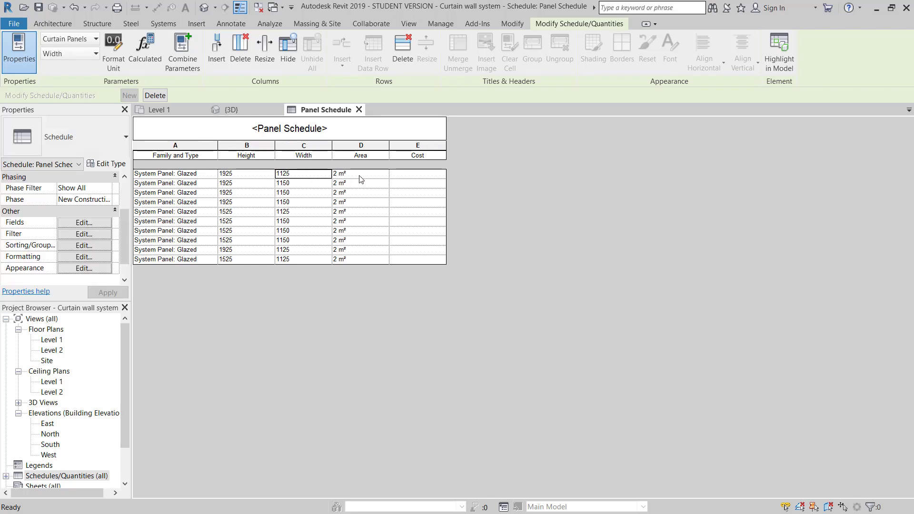
left_click(360, 175)
left_click(415, 176)
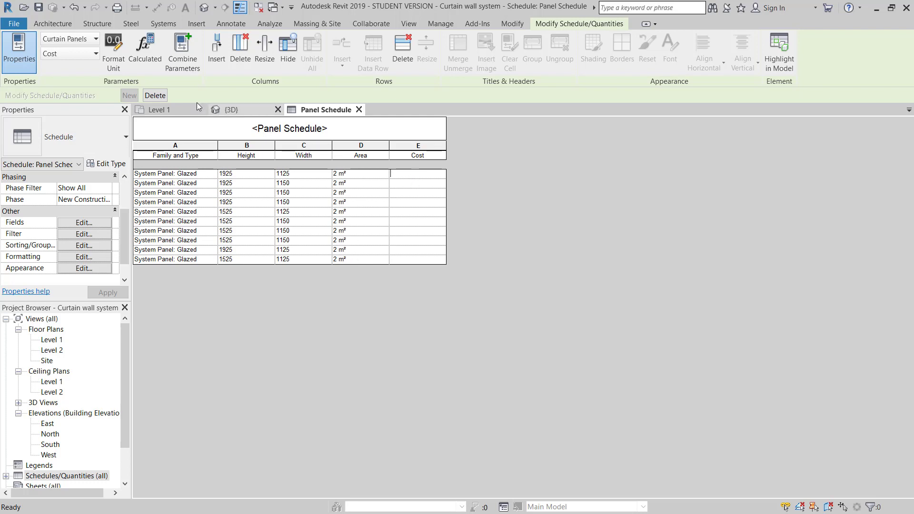
- Examine the Identity Data type parameters, including Cost, of the selected glazed panel in the Level 1 plan
left_click(157, 110)
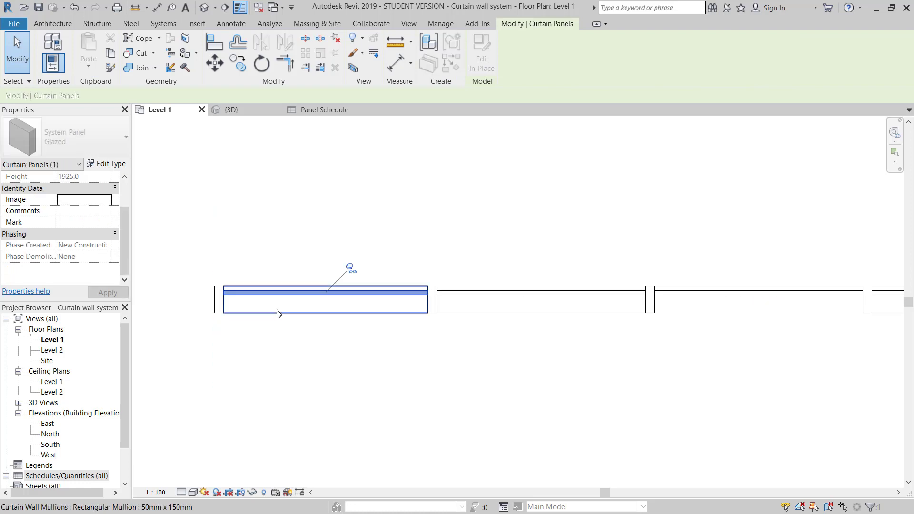
left_click(110, 165)
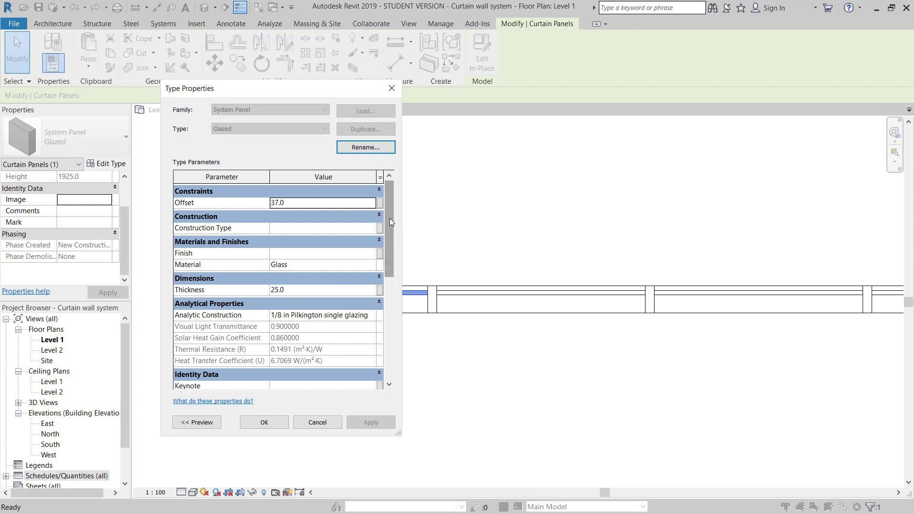
left_click_drag(389, 218, 383, 302)
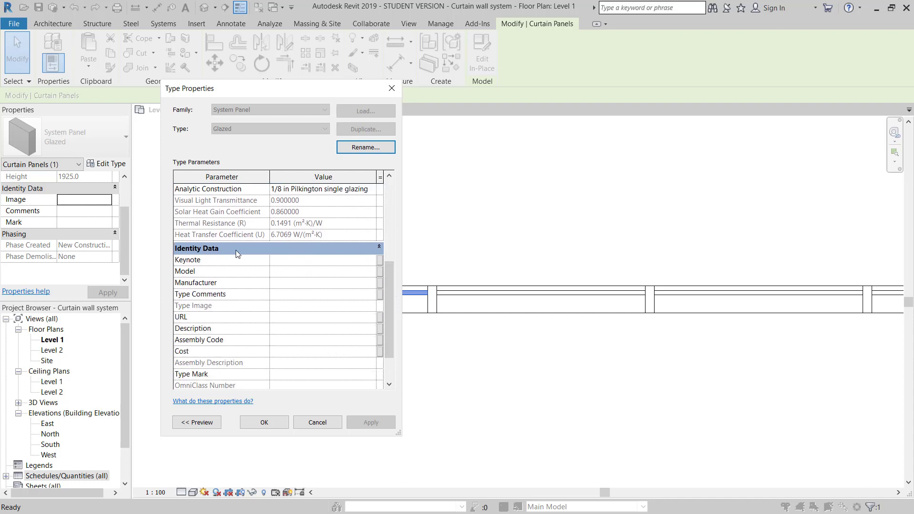
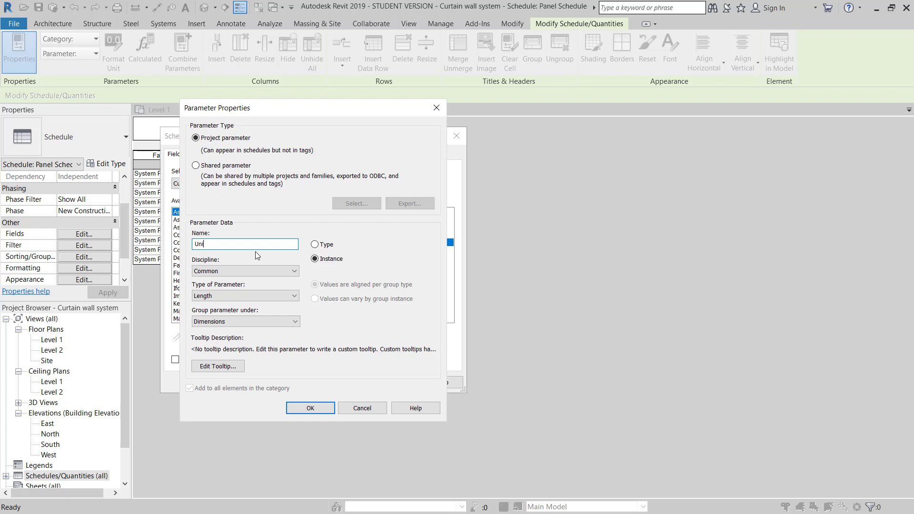
- Create a project parameter named Unit Cost as a type parameter with Common discipline and Currency type for the Panel Schedule
type("t Cost")
left_click(327, 247)
left_click(221, 271)
left_click(220, 272)
left_click(220, 296)
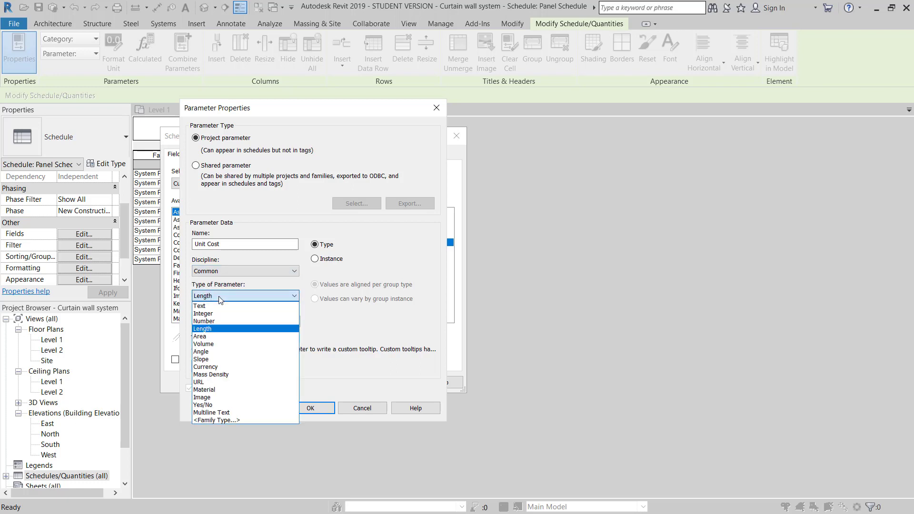
left_click(216, 368)
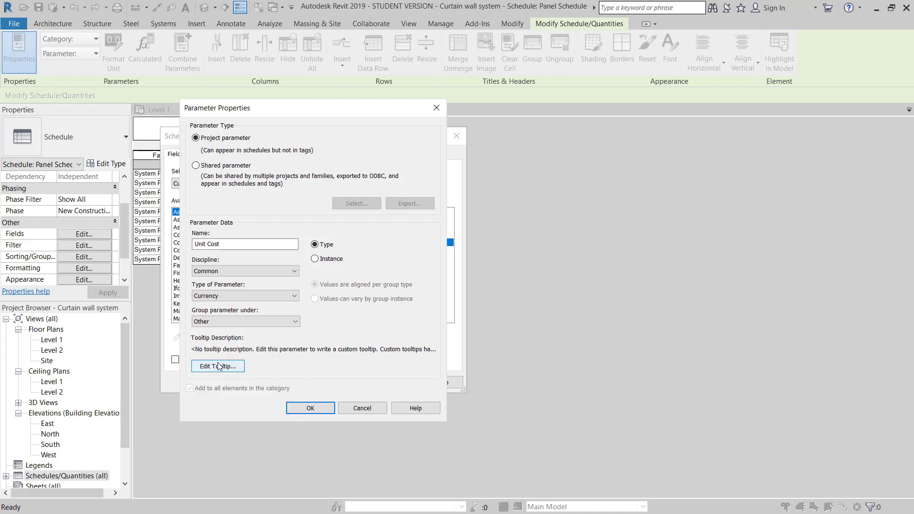
left_click(310, 408)
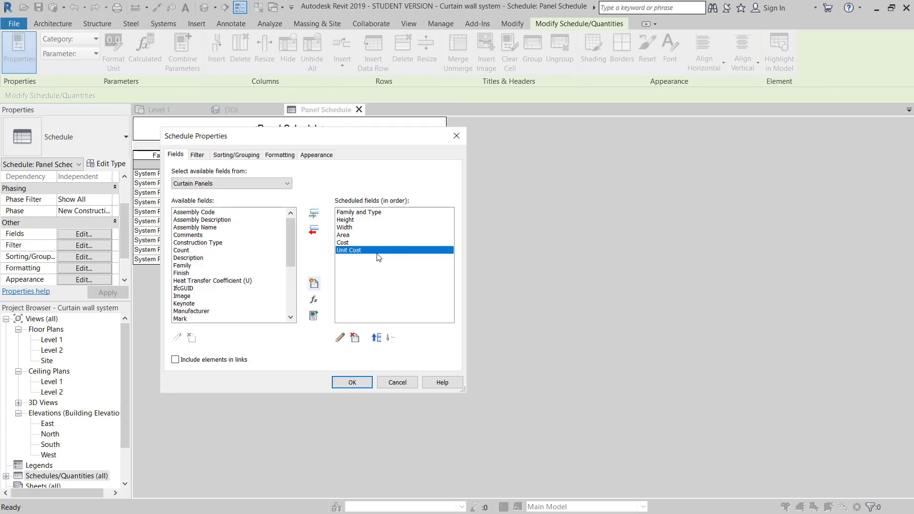
- Remove the Cost field from the scheduled fields and move Unit Cost above Area
left_click(345, 243)
left_click(314, 230)
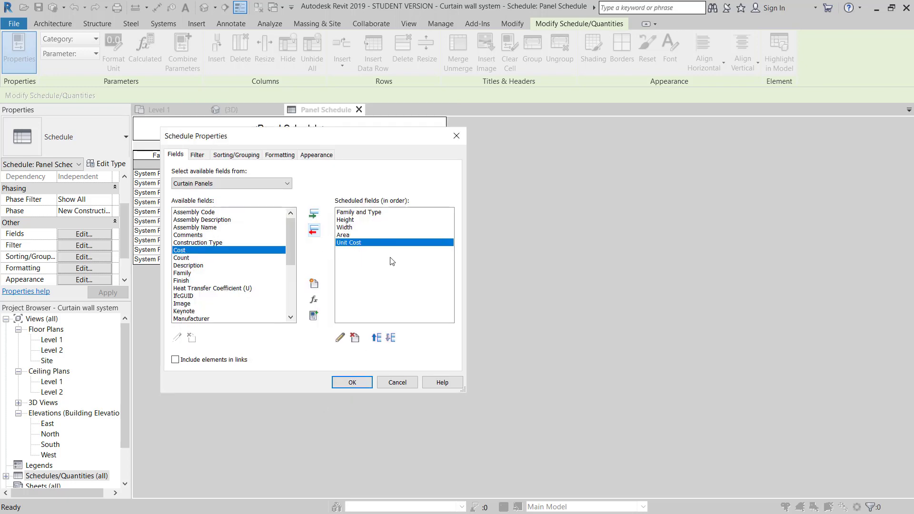
left_click(375, 338)
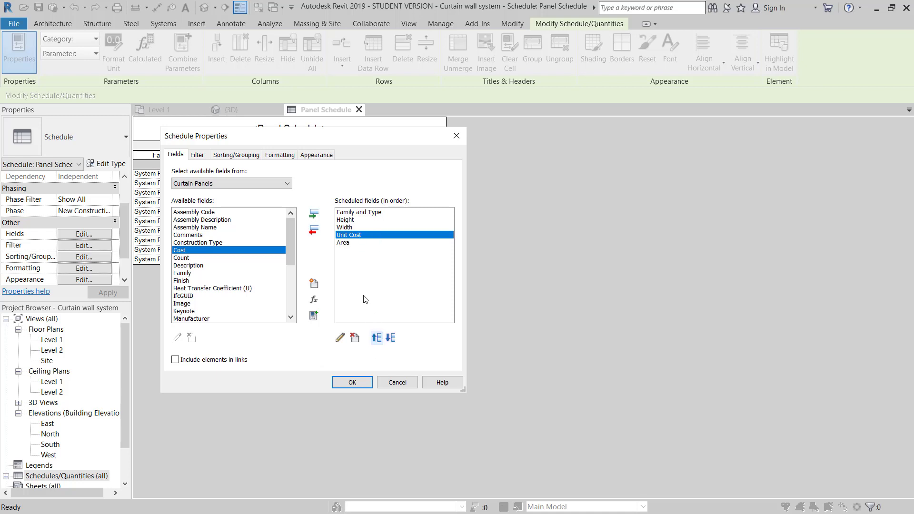
left_click(349, 212)
left_click(352, 219)
left_click(353, 227)
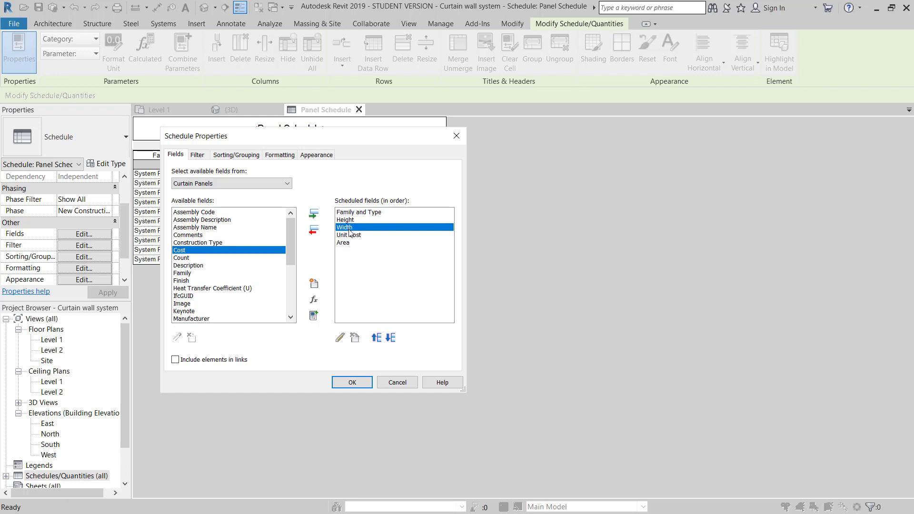
- Add a project parameter named Total Cost to the Panel Schedule as a type parameter with Common discipline and Currency type
left_click(351, 235)
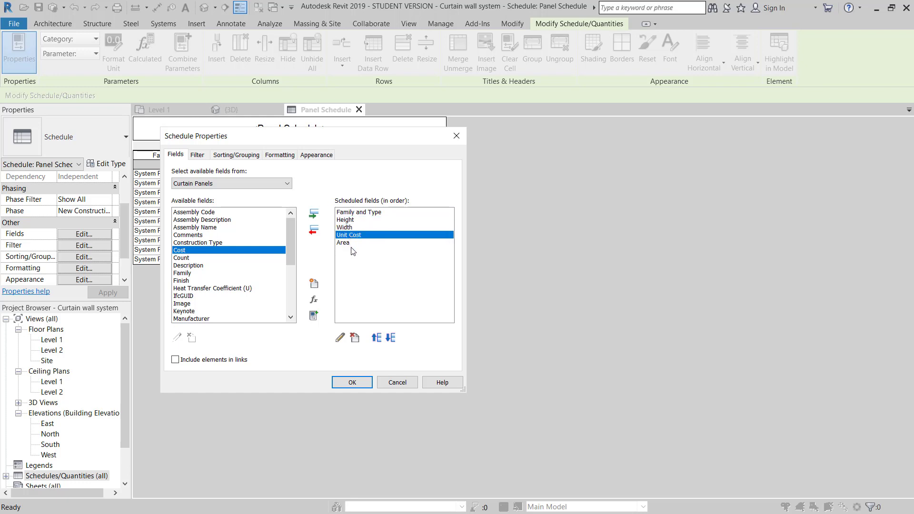
left_click(348, 244)
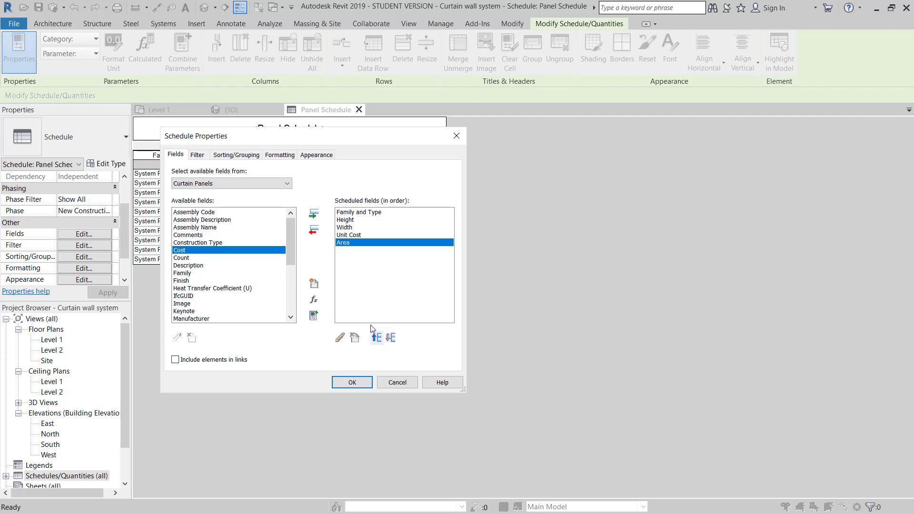
left_click(314, 284)
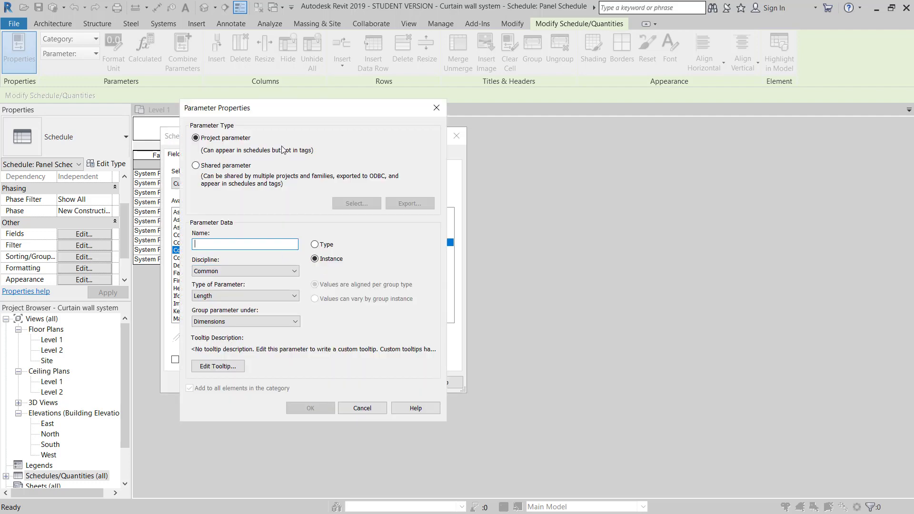
left_click_drag(297, 111, 545, 145)
type("Total Cost")
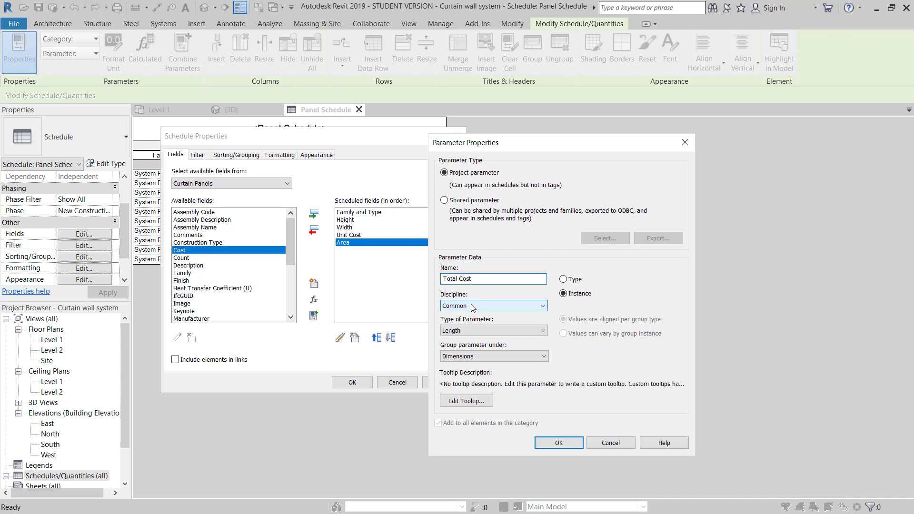
left_click(461, 330)
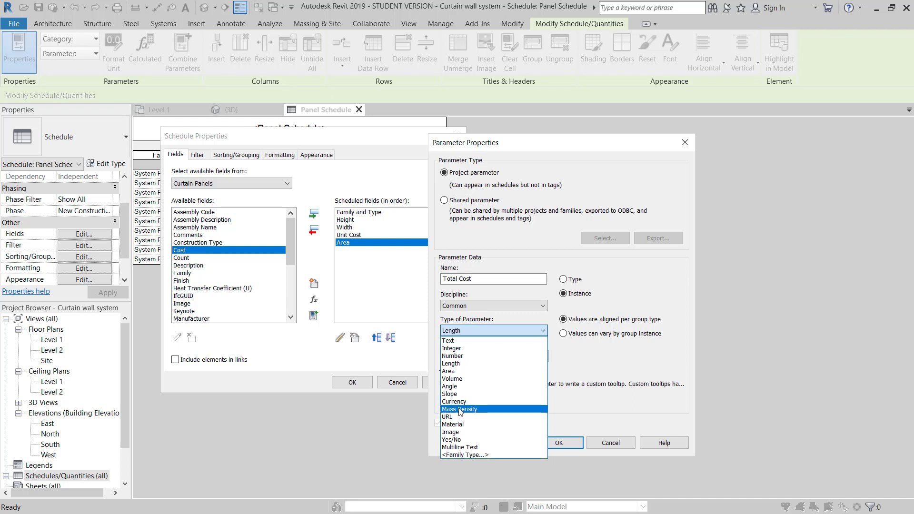
left_click(460, 402)
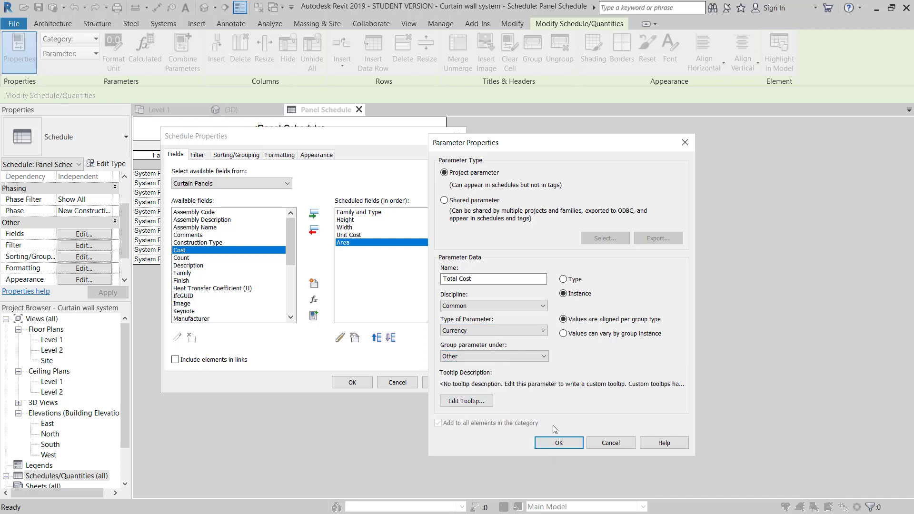
left_click(566, 279)
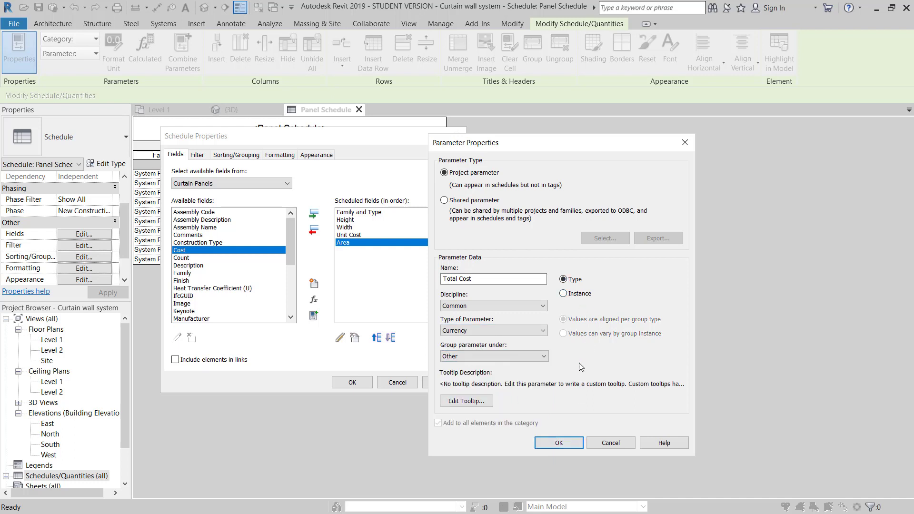
left_click(560, 443)
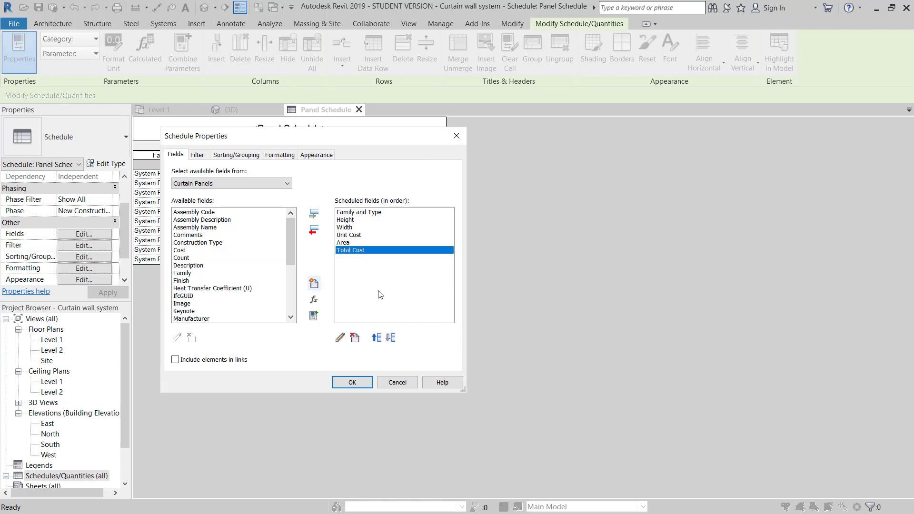
left_click(352, 383)
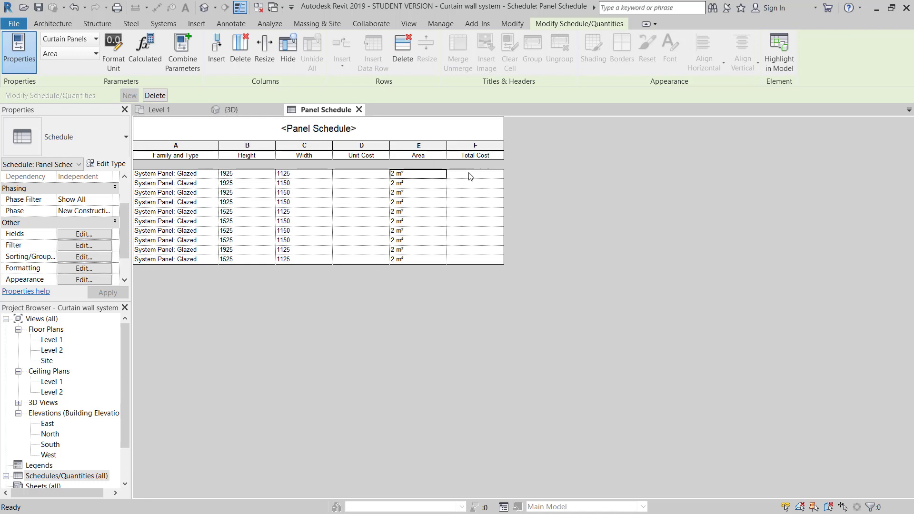
- Set the Unit Cost type parameter of the System Panel Glazed type to 100, using the leftmost panel in the Level 1 plan
left_click(347, 176)
left_click(182, 110)
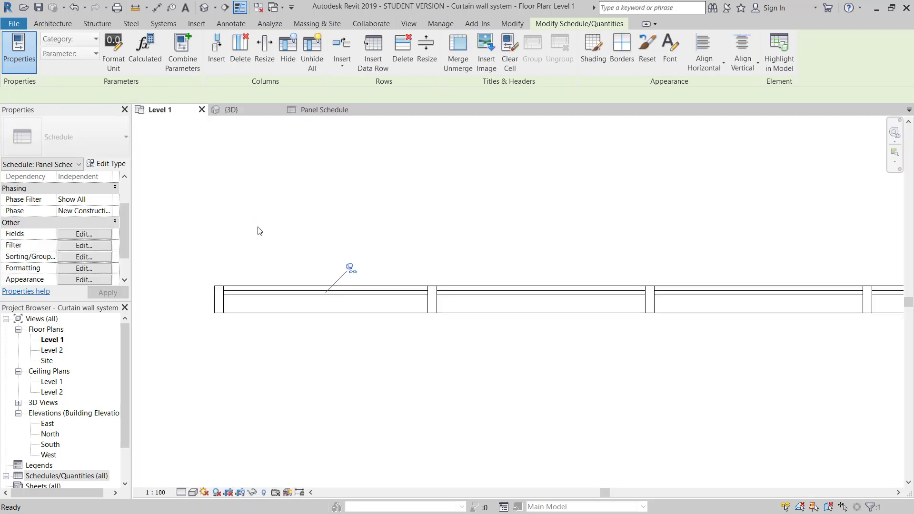
left_click(262, 331)
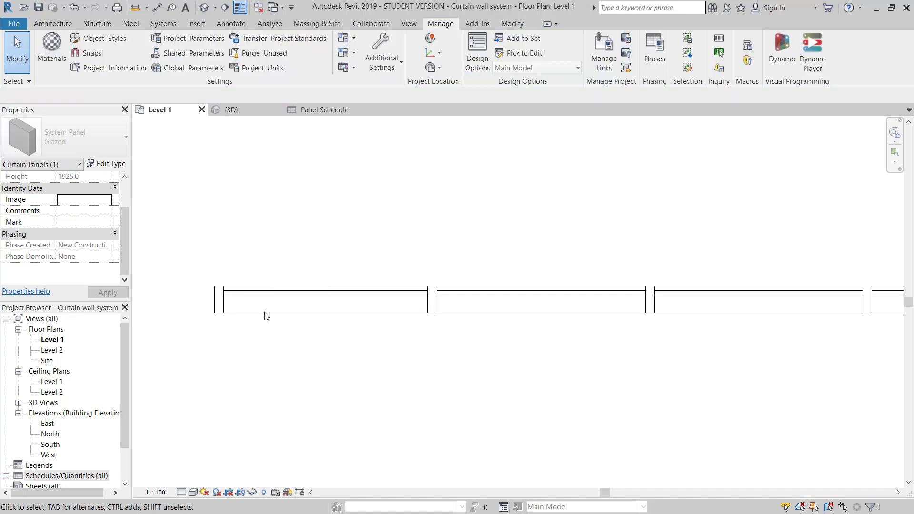
key("Tab")
left_click(248, 298)
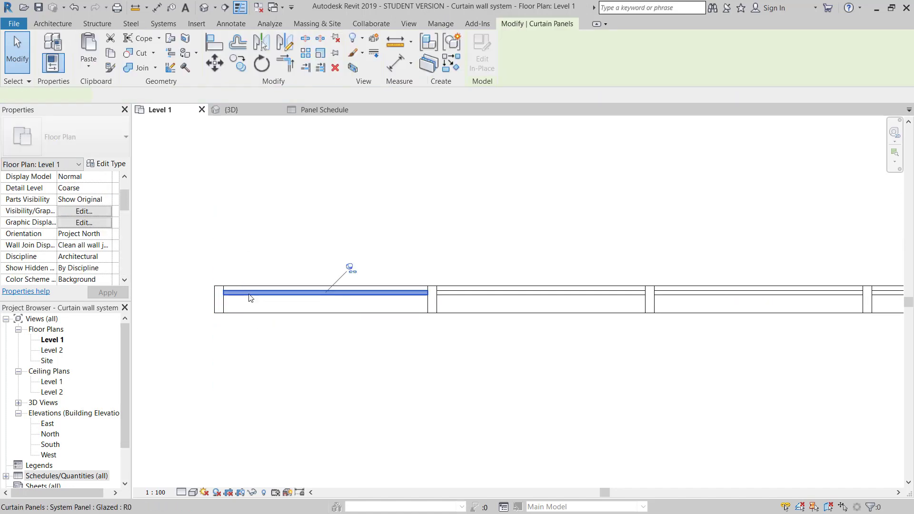
scroll(287, 316, "up", 1)
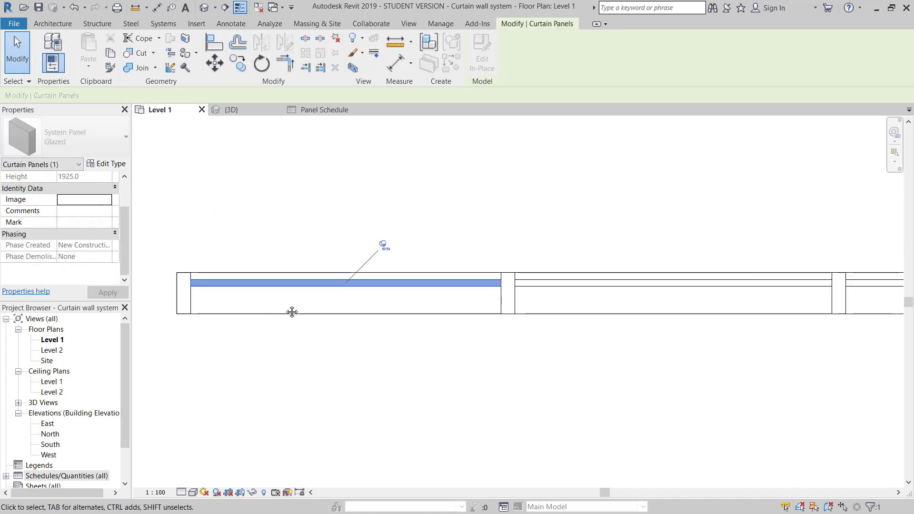
scroll(285, 310, "up", 1)
left_click(106, 163)
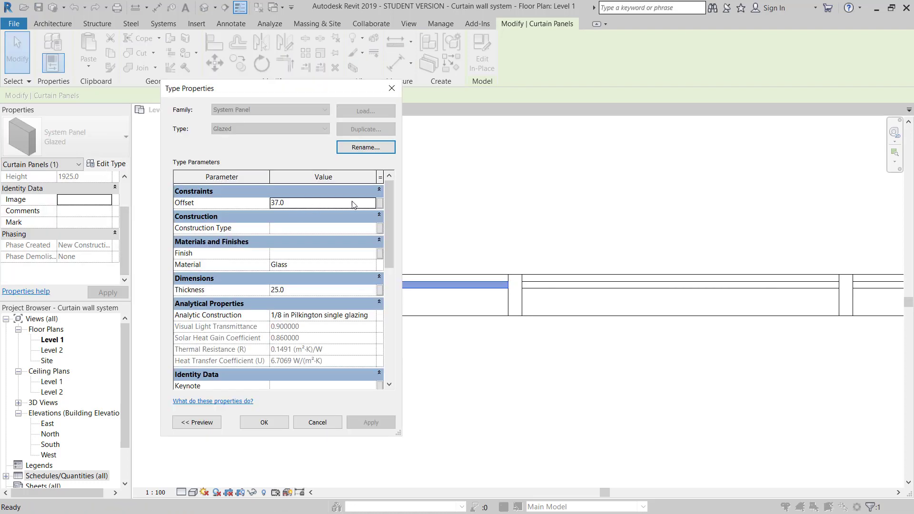
left_click_drag(392, 208, 385, 325)
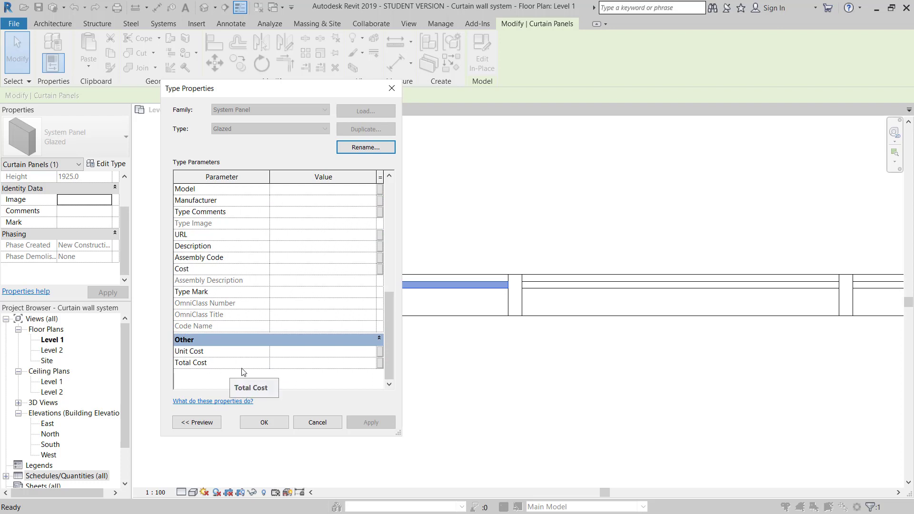
left_click(300, 352)
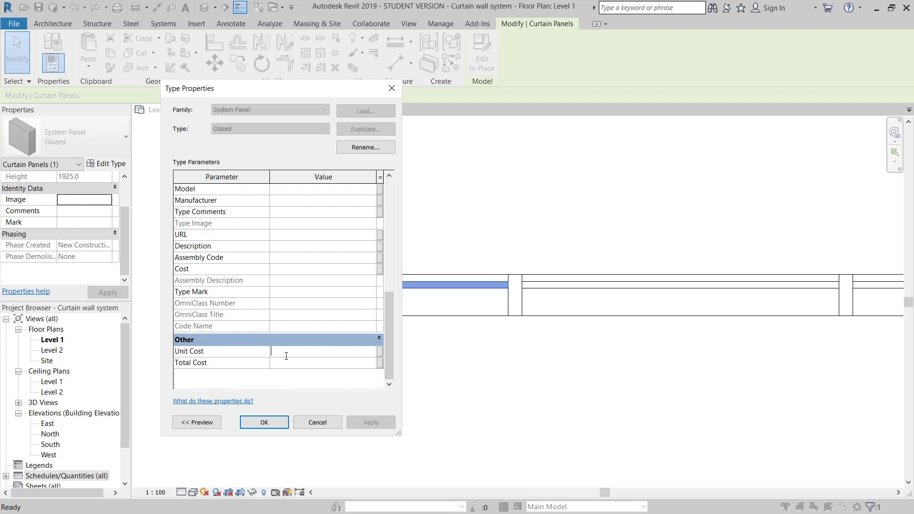
type("100")
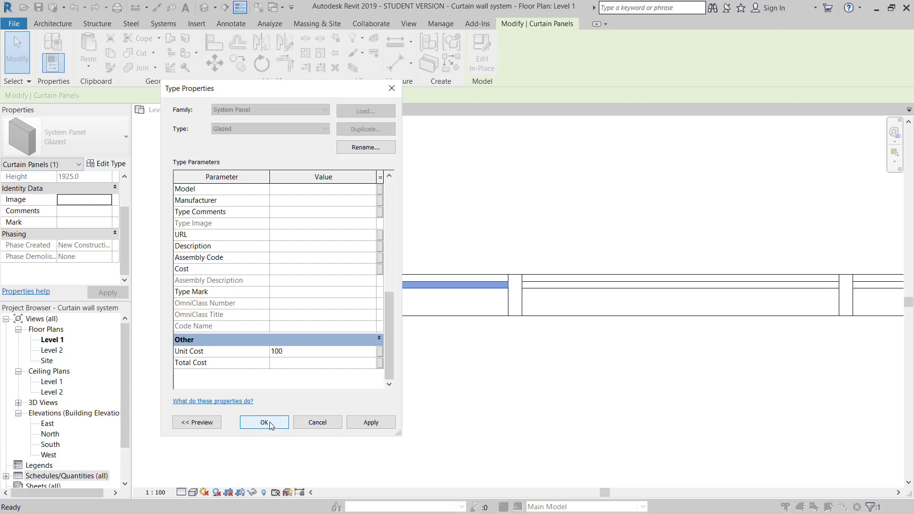
left_click(367, 421)
left_click(265, 424)
- Return to the Panel Schedule and check the Unit Cost and Area values of the panels
key("ctrl+Tab")
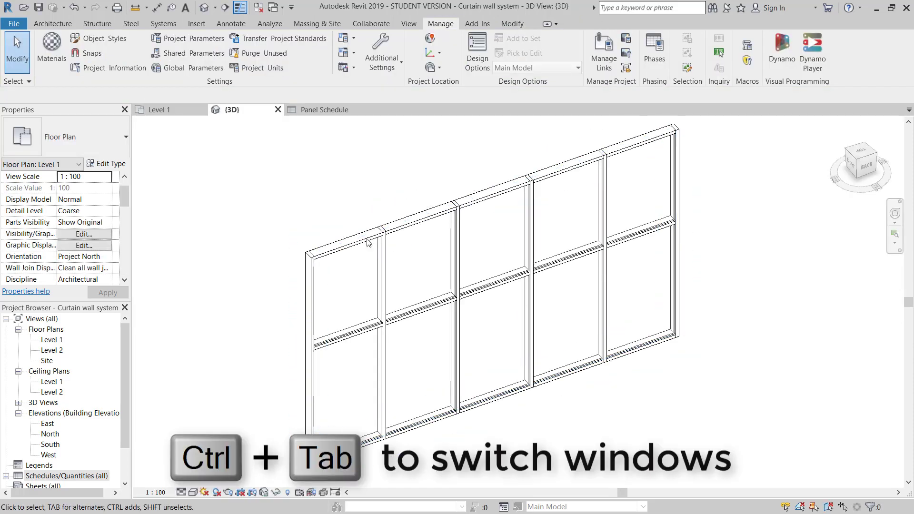
key("ctrl+Tab")
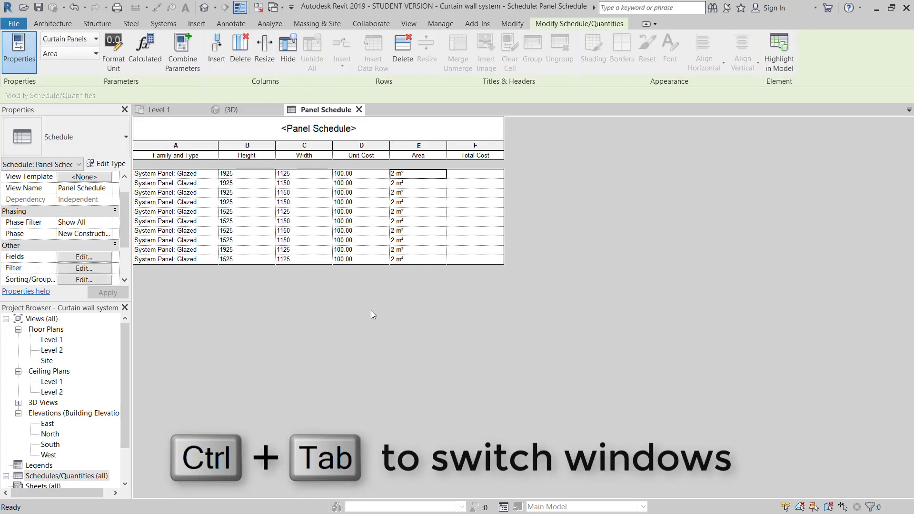
left_click(367, 173)
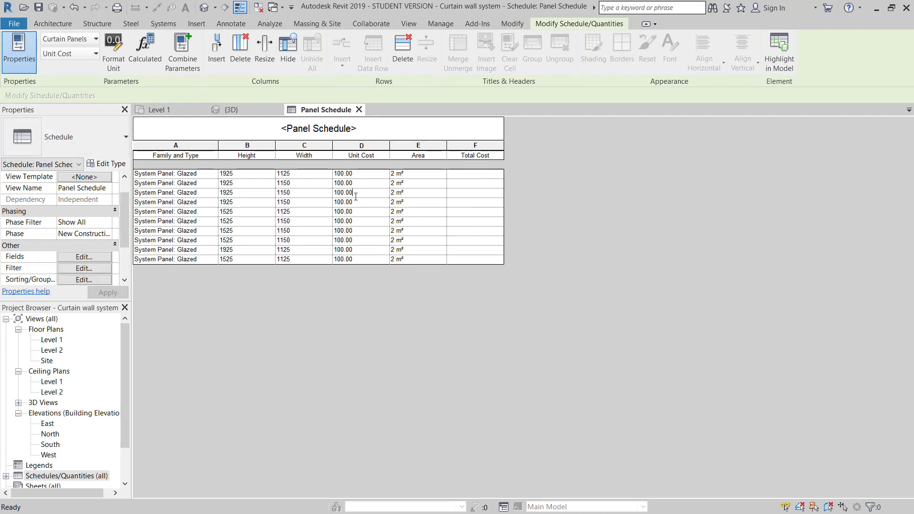
left_click(360, 212)
left_click(419, 175)
- Start a calculated field named Total in the Panel Schedule's fields, based on a formula
left_click(87, 258)
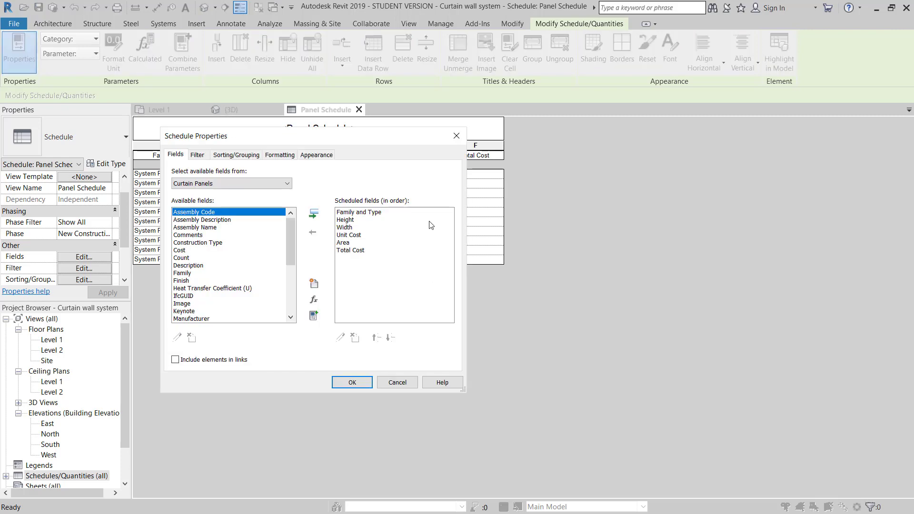
left_click_drag(387, 137, 719, 145)
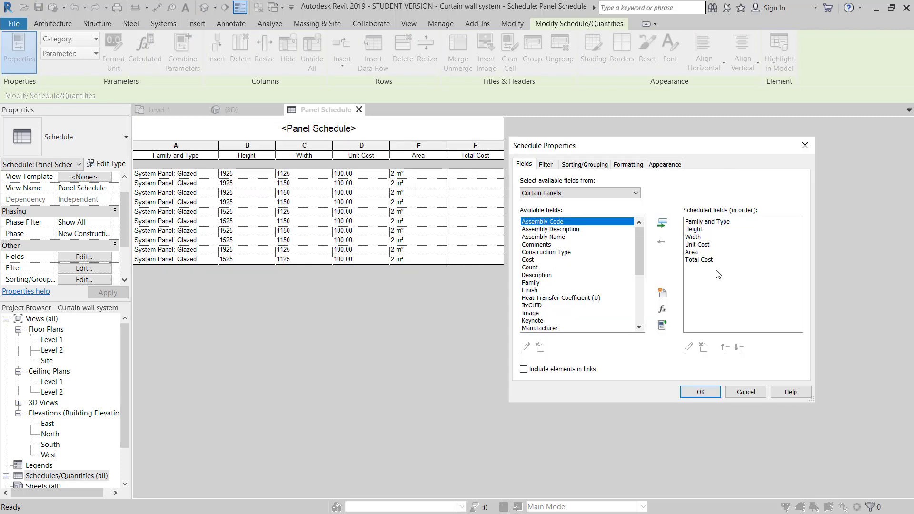
left_click(699, 260)
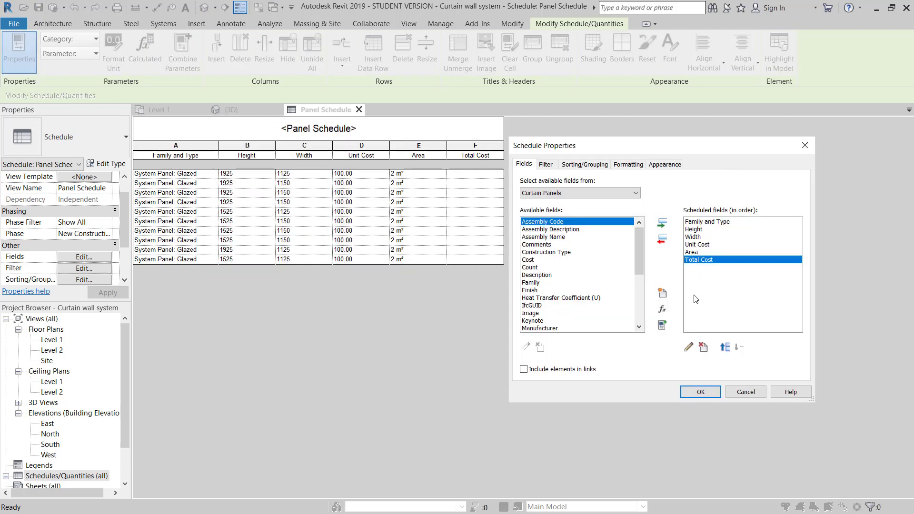
left_click(663, 310)
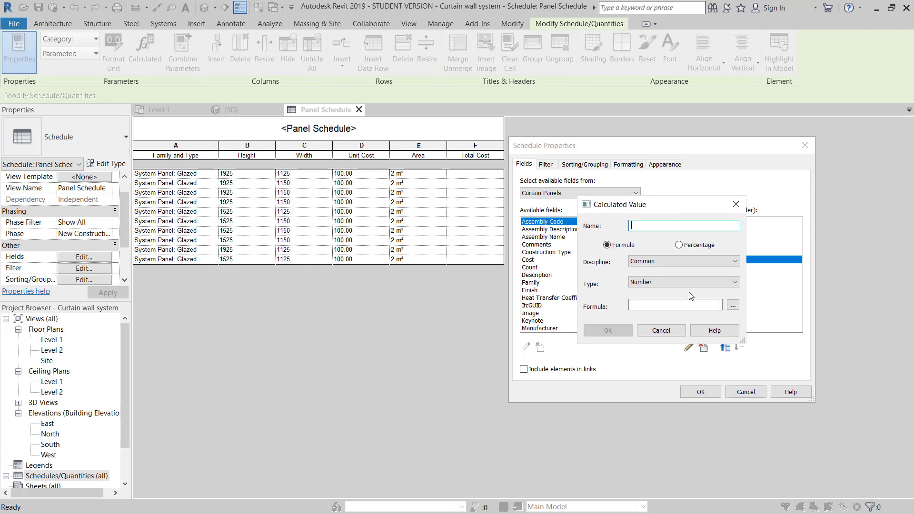
left_click_drag(647, 208, 389, 269)
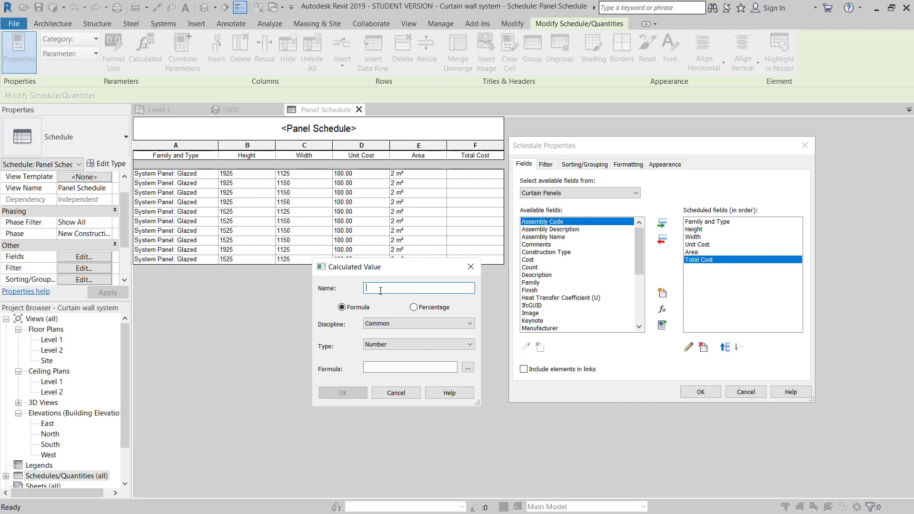
type("Total")
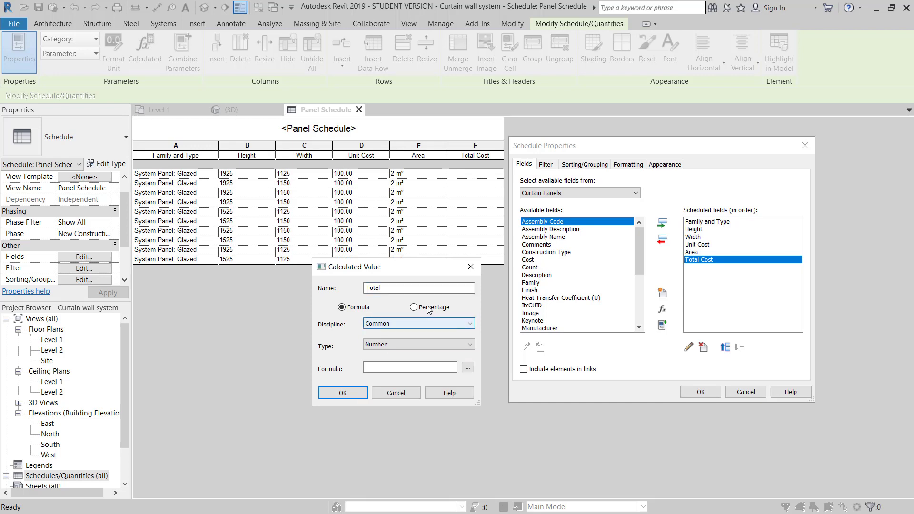
- Define the Total formula as Unit Cost*Area/1000^2 with type Number and apply the field to the Panel Schedule
left_click(468, 369)
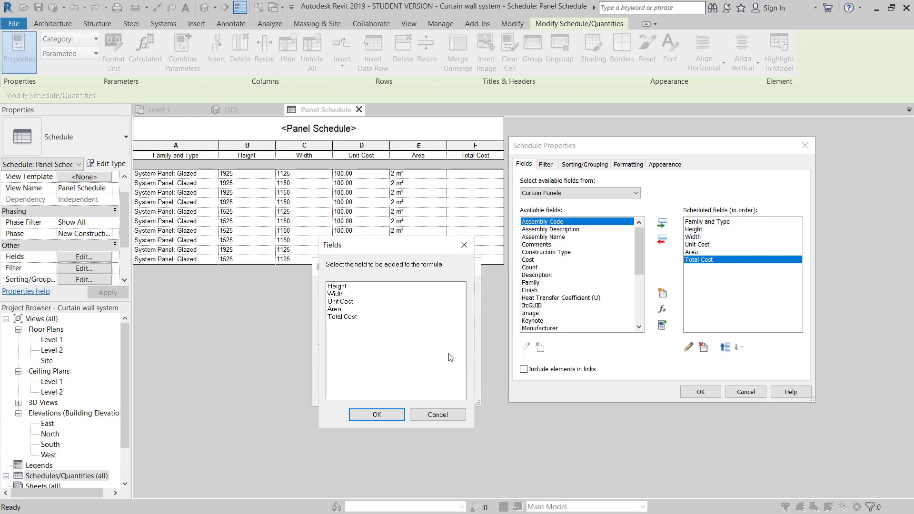
left_click(340, 302)
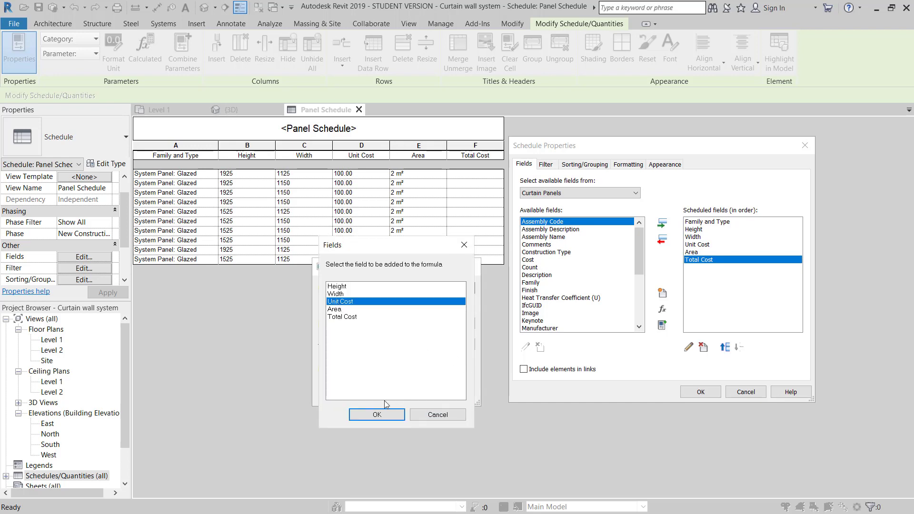
left_click(398, 415)
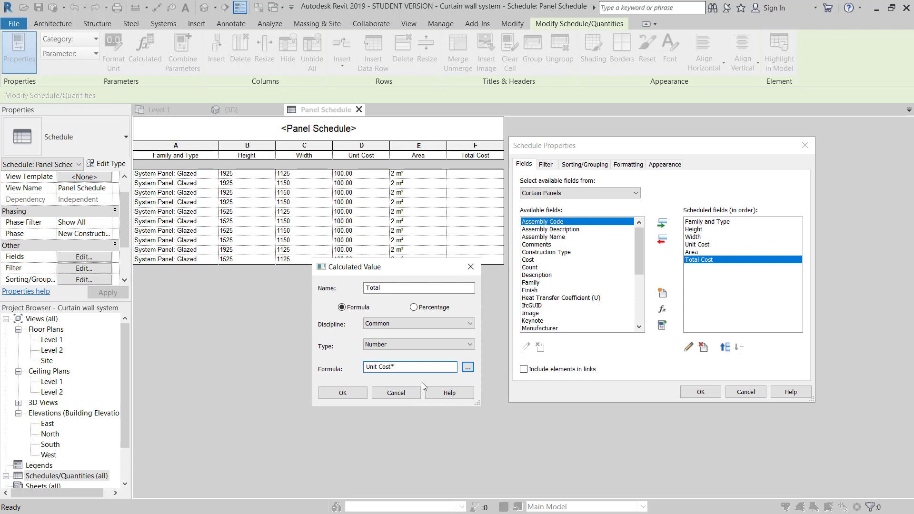
left_click(467, 367)
left_click(340, 310)
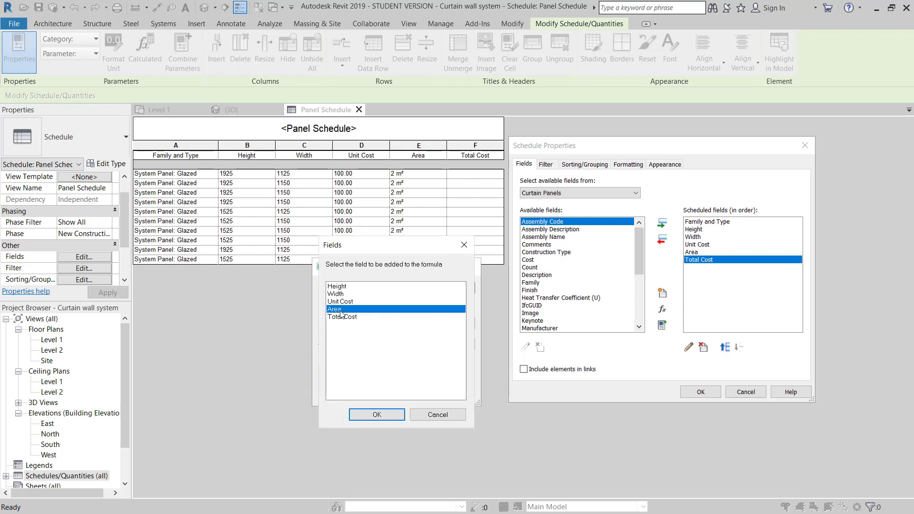
left_click(369, 414)
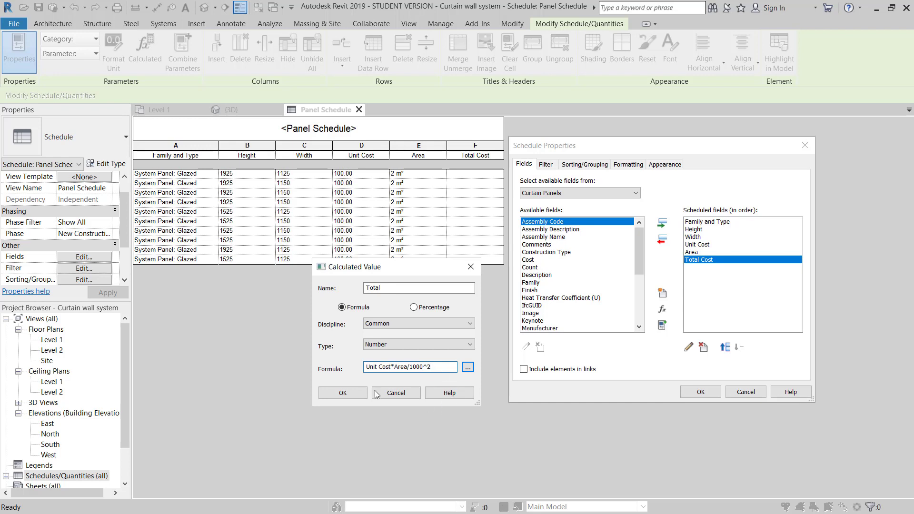
left_click(346, 393)
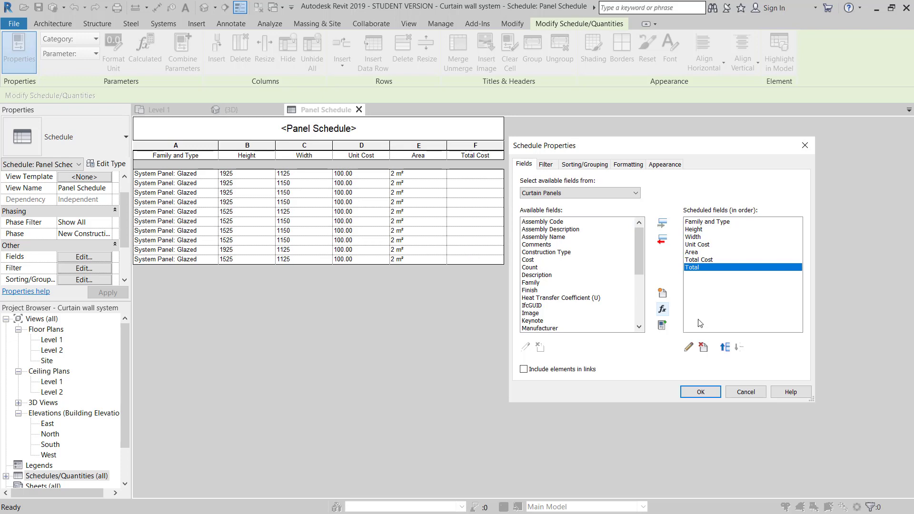
left_click(710, 393)
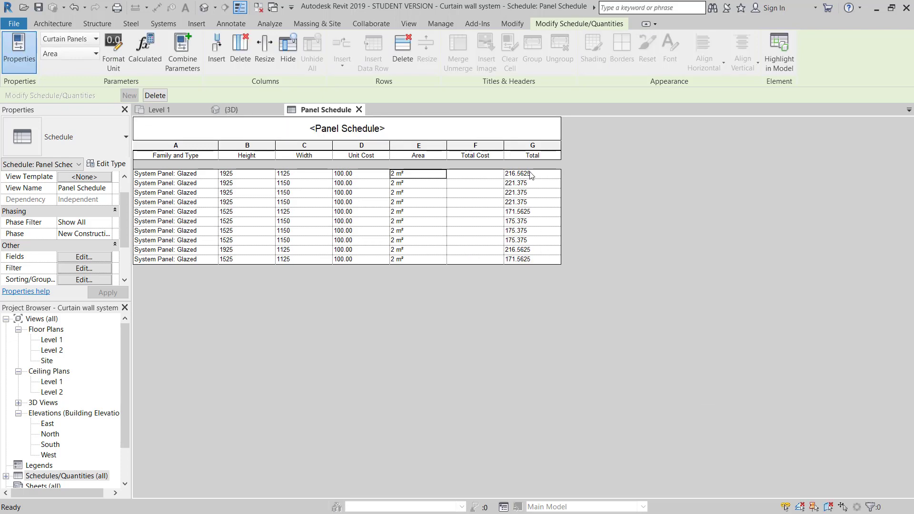
- Delete the empty Total Cost column from the Panel Schedule
left_click(479, 176)
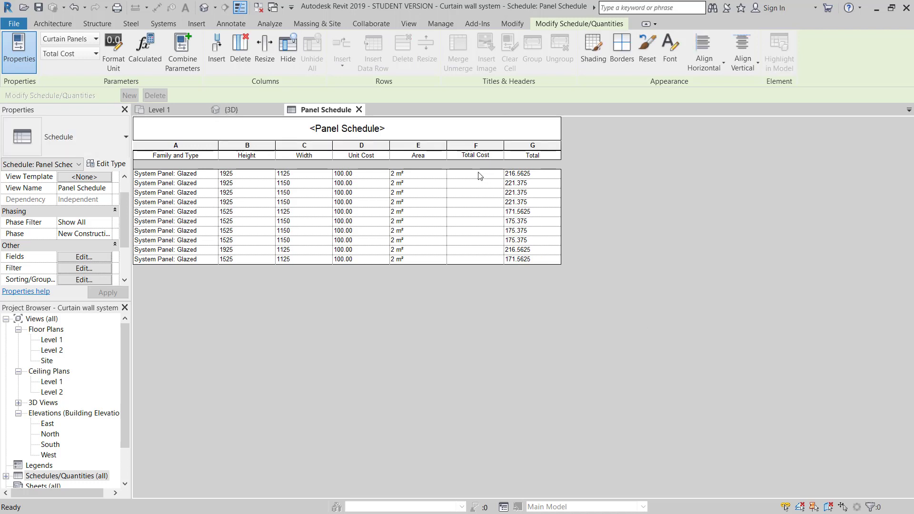
left_click(479, 176)
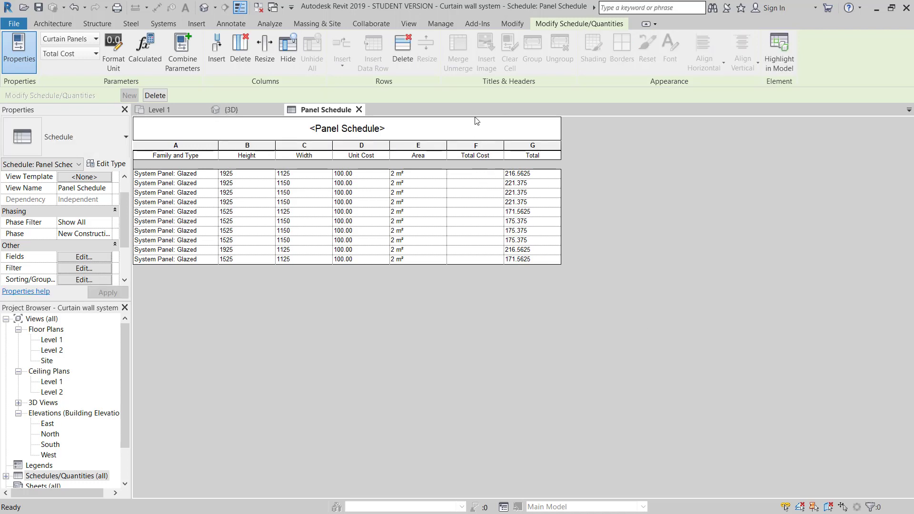
left_click(476, 145)
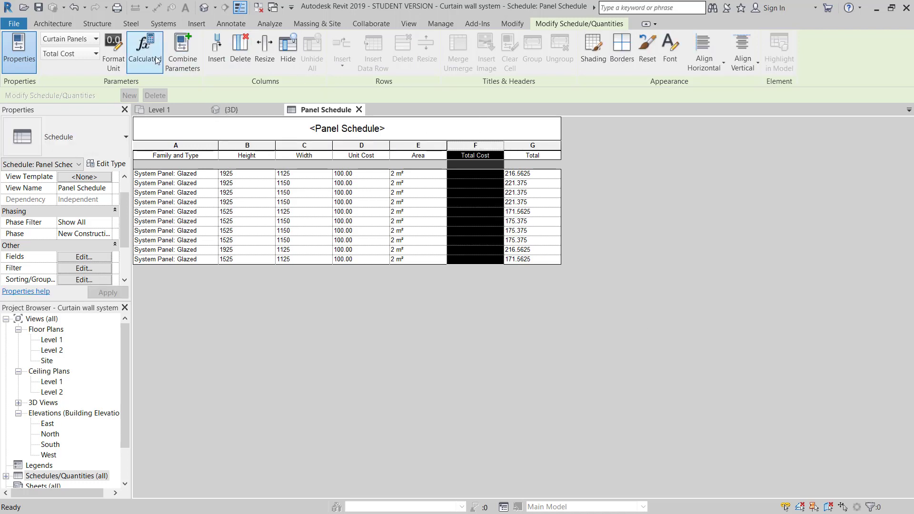
left_click(243, 56)
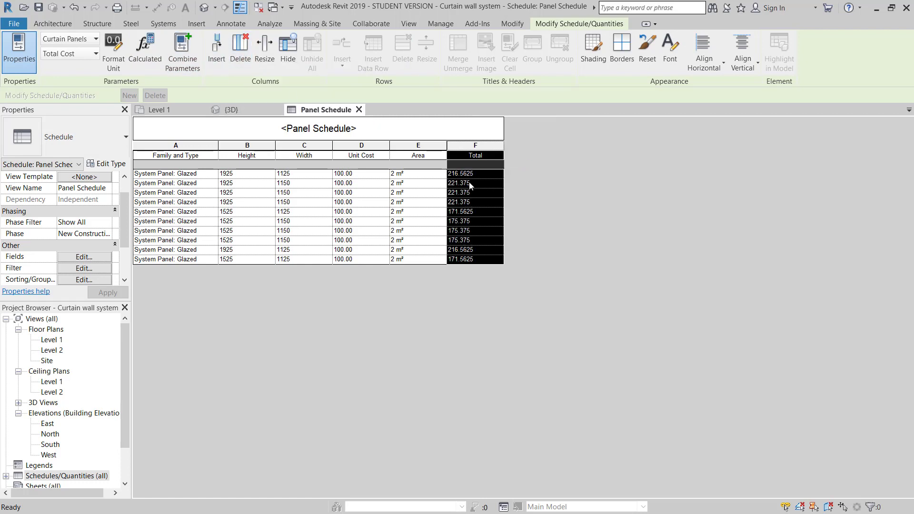
- Examine the Area and Total columns, then the scheduled fields and filter options in the Panel Schedule's properties
left_click(484, 156)
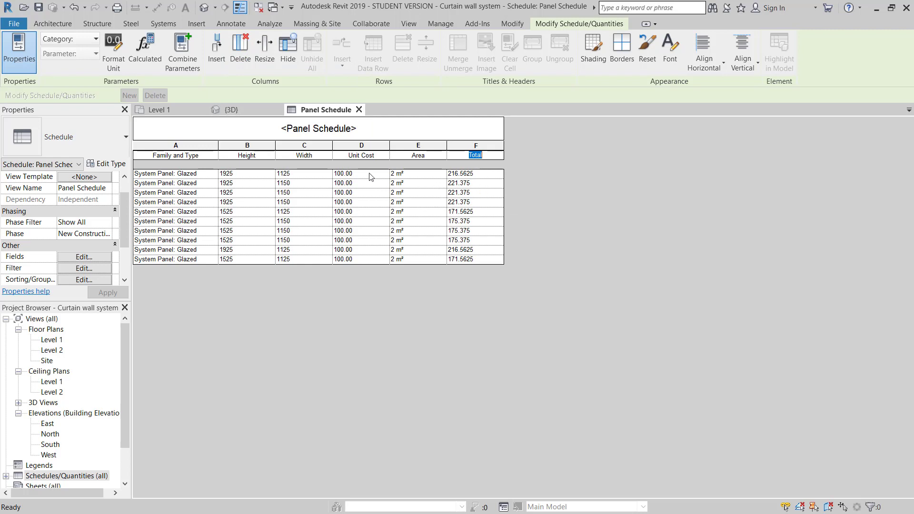
left_click(418, 177)
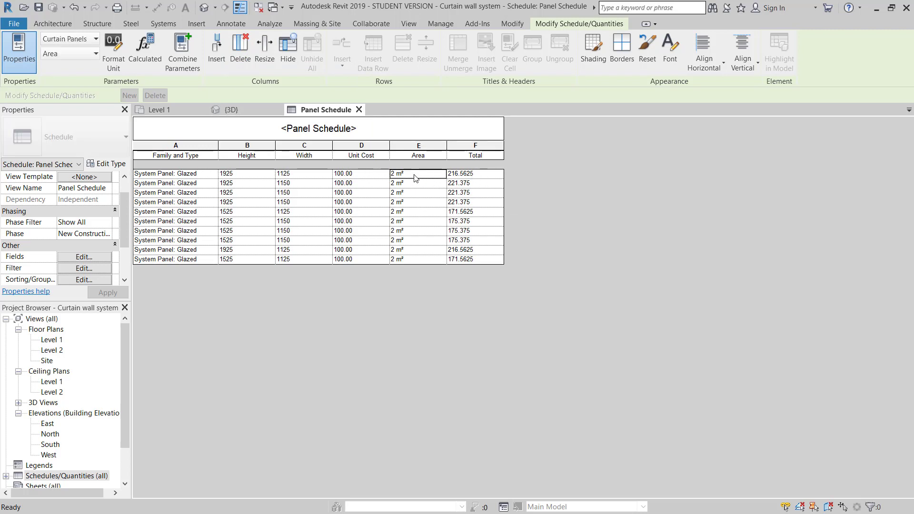
left_click(427, 156)
left_click(97, 259)
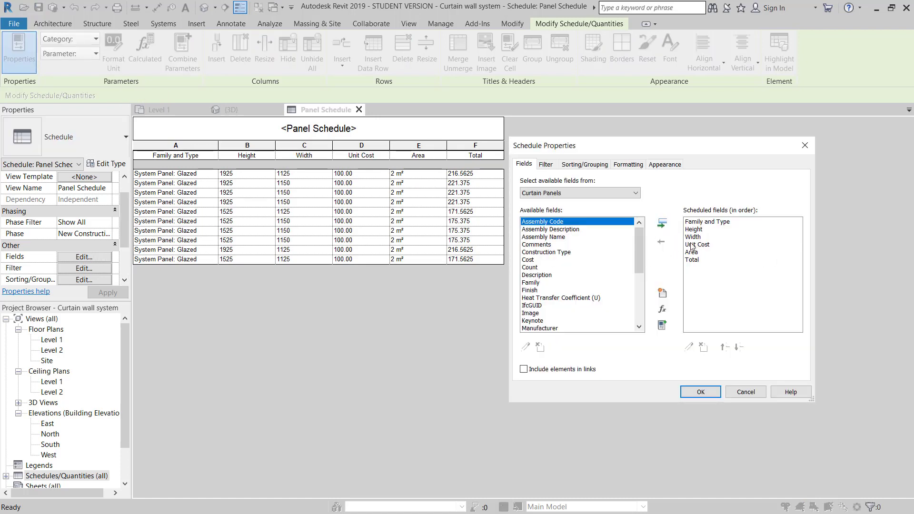
left_click(694, 253)
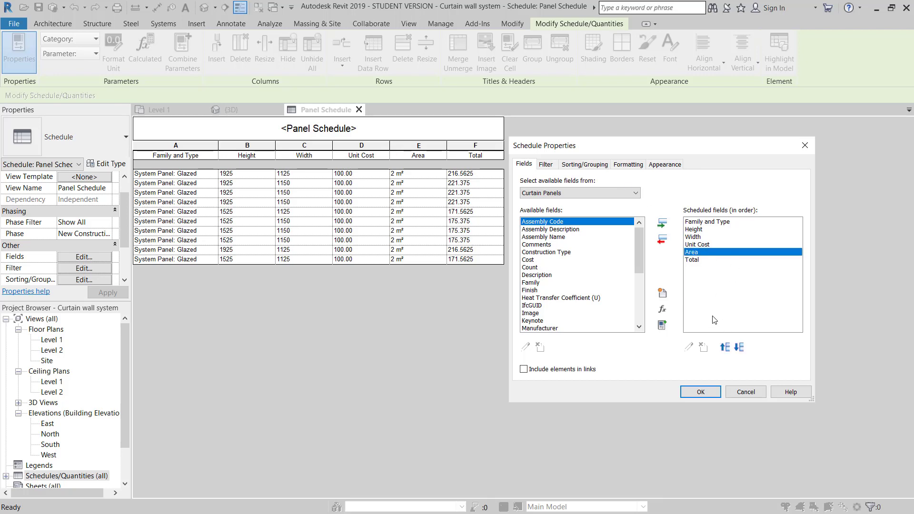
left_click(547, 165)
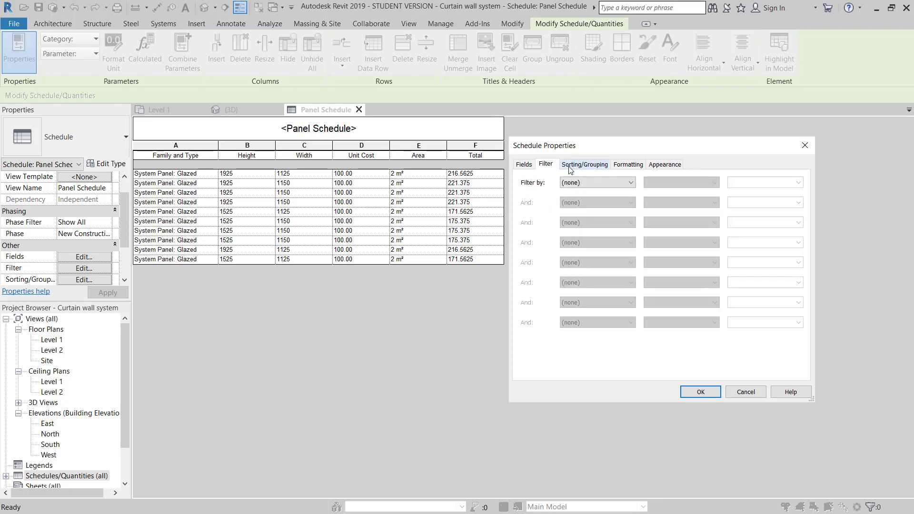
left_click(585, 165)
left_click(554, 166)
left_click(584, 184)
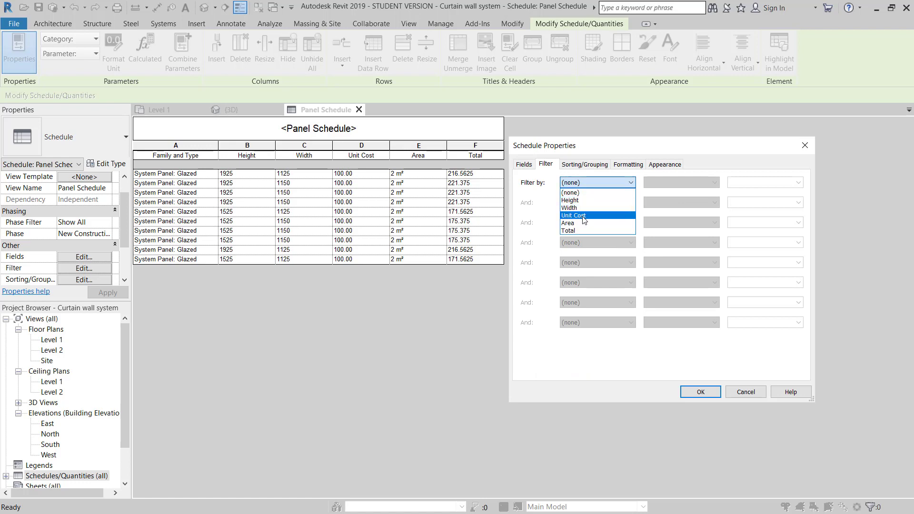
left_click(562, 158)
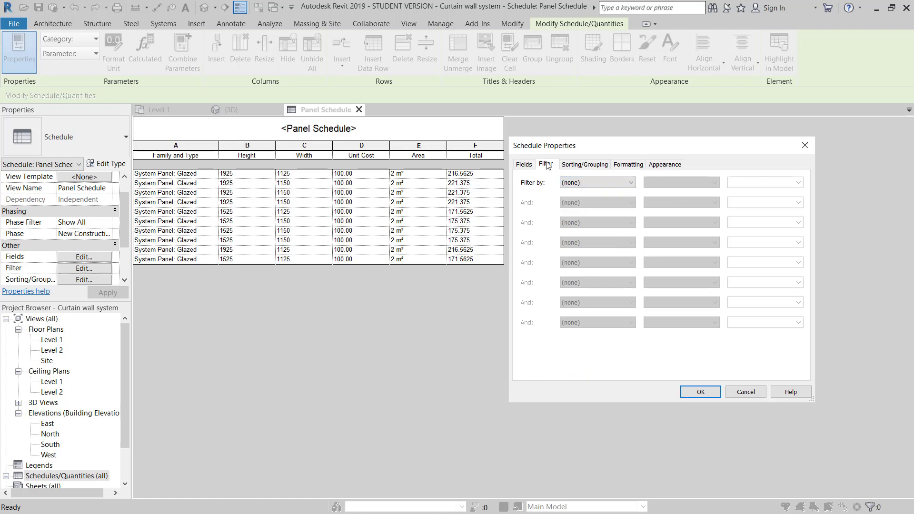
left_click(525, 166)
left_click(546, 164)
- Sort the Panel Schedule by Family and Type, with a footer showing title, count, and totals
left_click(585, 165)
left_click(609, 182)
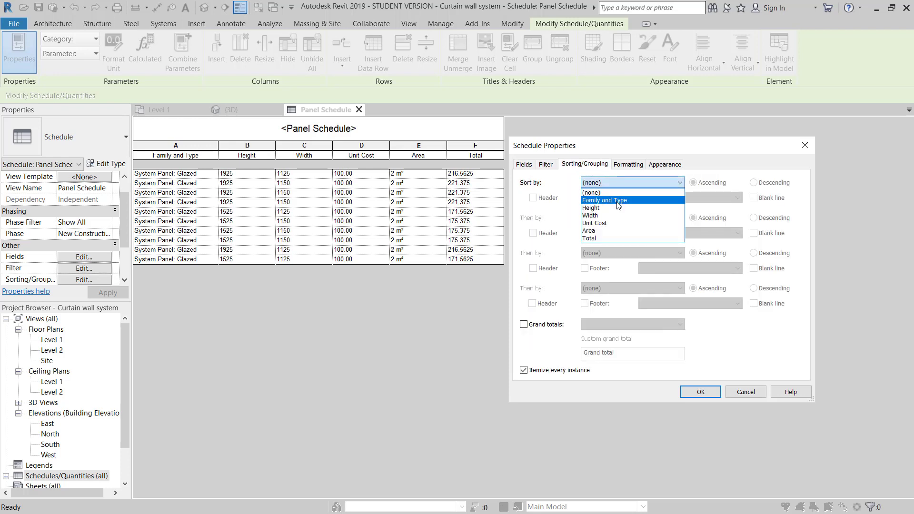
left_click(616, 200)
left_click(609, 198)
left_click(715, 195)
left_click(715, 195)
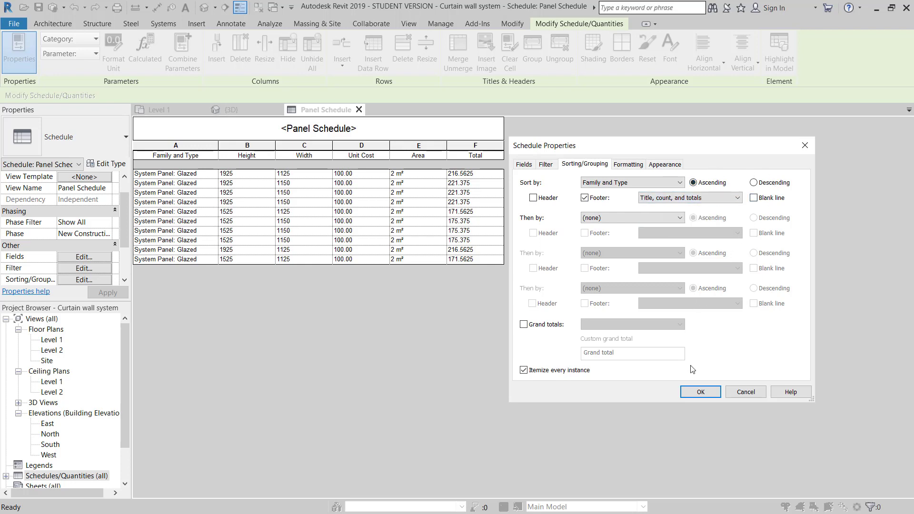
- Override the project settings for the Area field's format, using square meters rounded to 2 decimal places
left_click(625, 167)
left_click(529, 220)
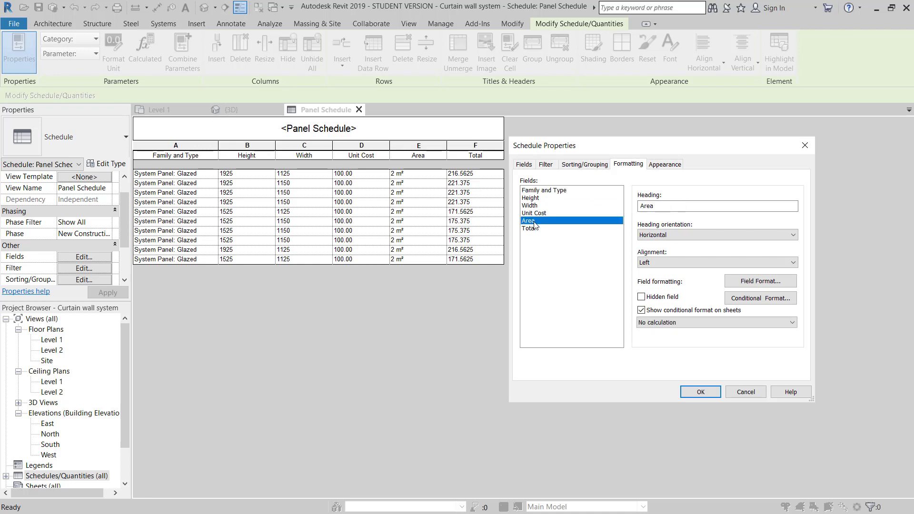
left_click(760, 281)
left_click(611, 195)
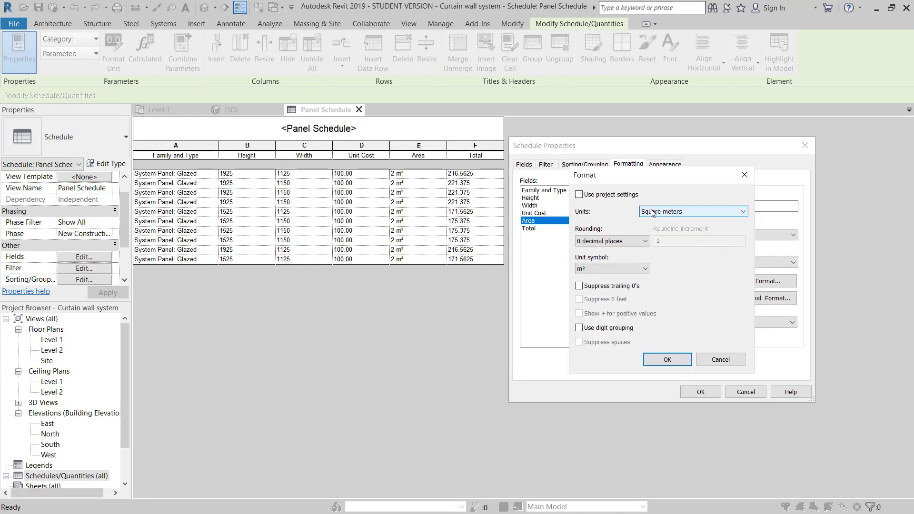
left_click(657, 212)
left_click(680, 210)
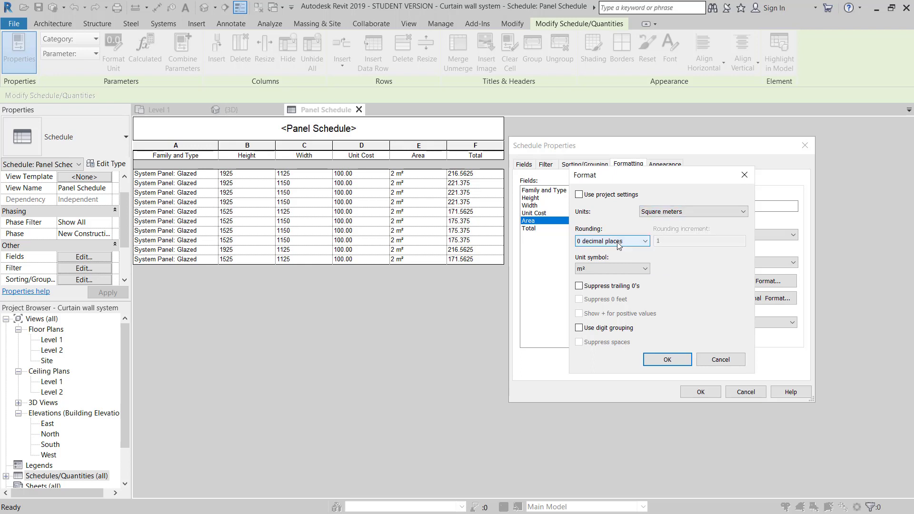
left_click(646, 242)
left_click(603, 290)
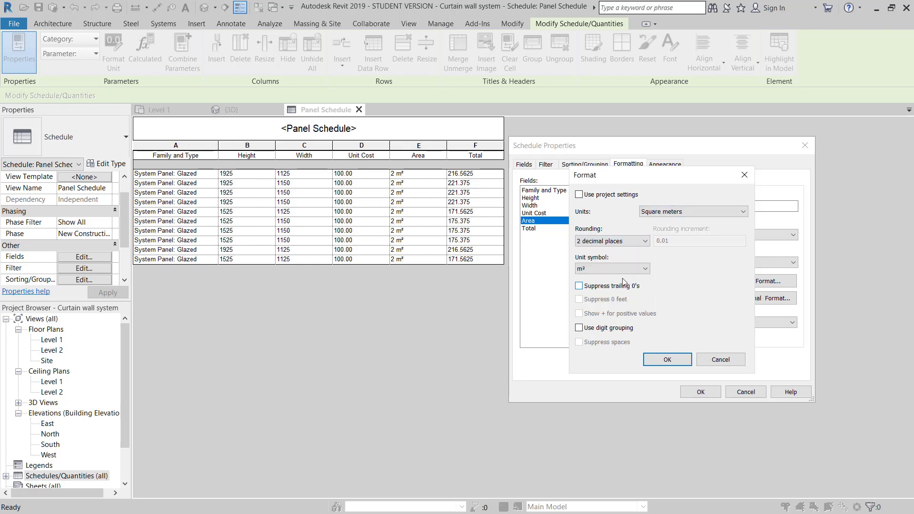
left_click(668, 359)
- Format the Total field as Currency with 0 decimal places instead of the default settings and apply the changes to the schedule
left_click(539, 228)
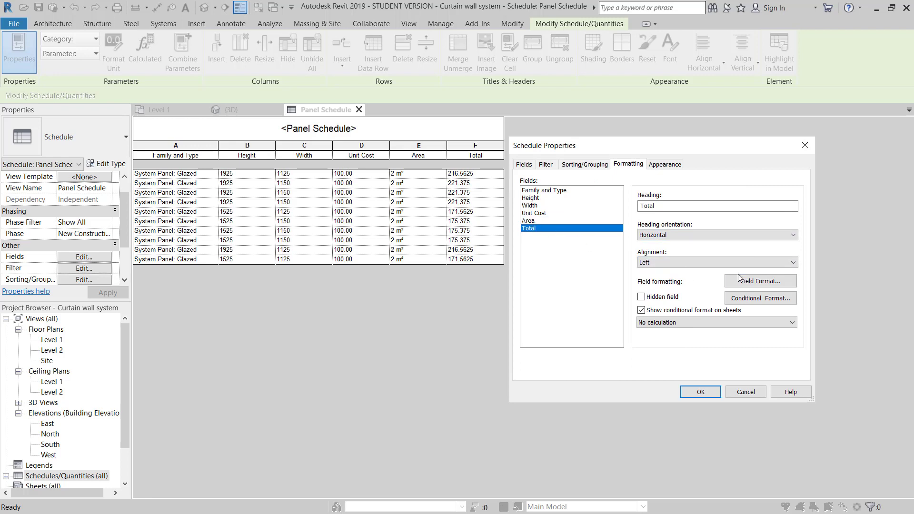
left_click(757, 285)
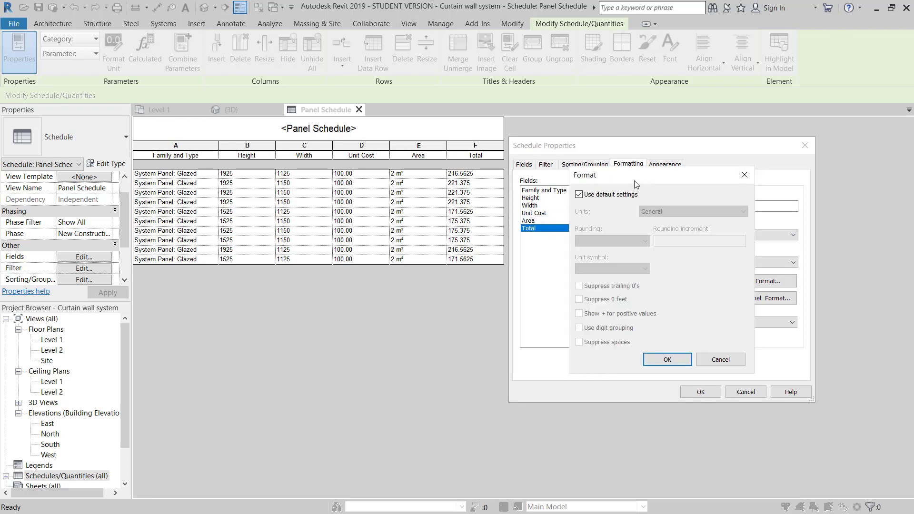
left_click(603, 195)
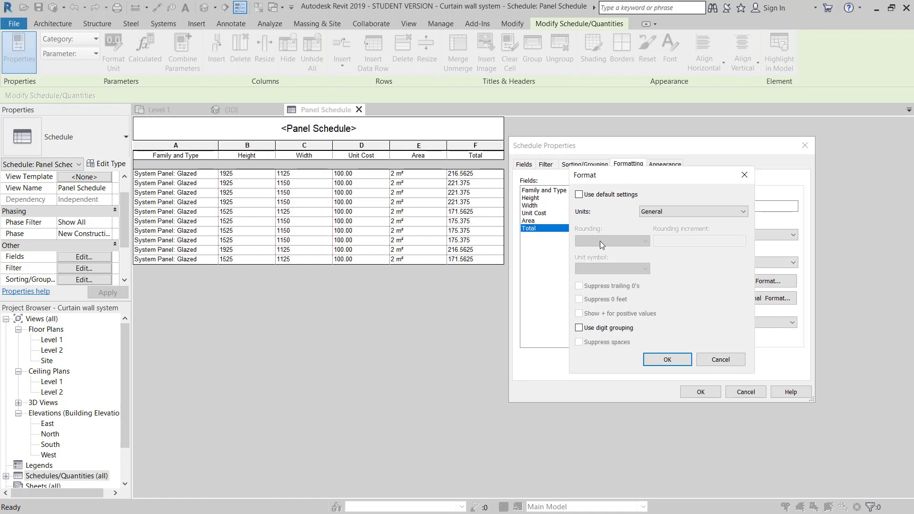
left_click(652, 212)
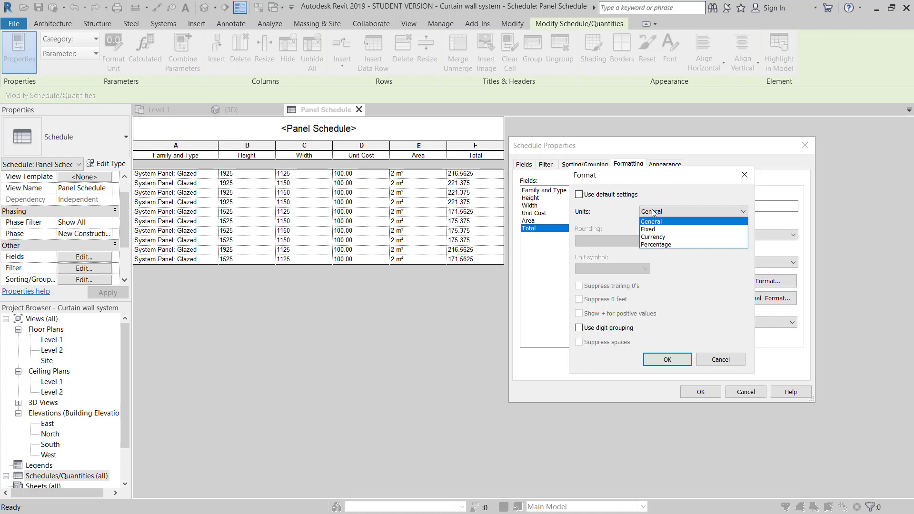
left_click(652, 222)
left_click_drag(596, 175, 441, 213)
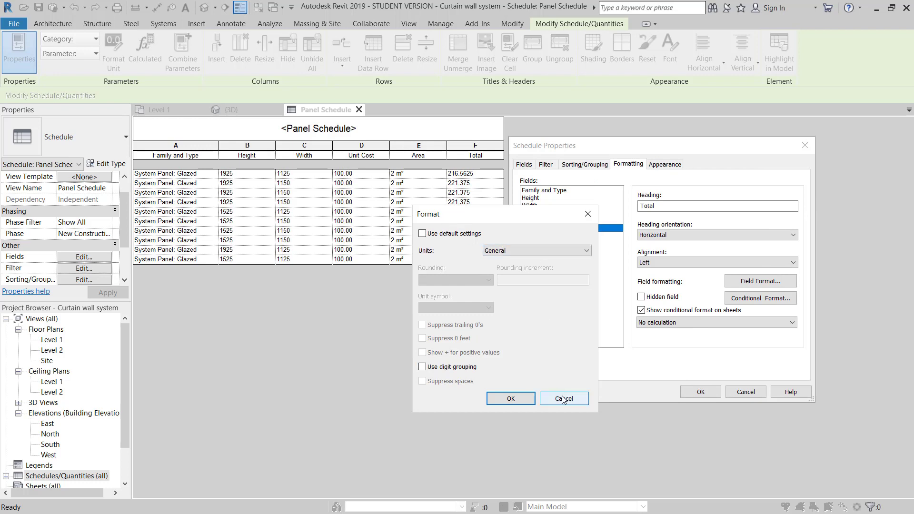
left_click(501, 252)
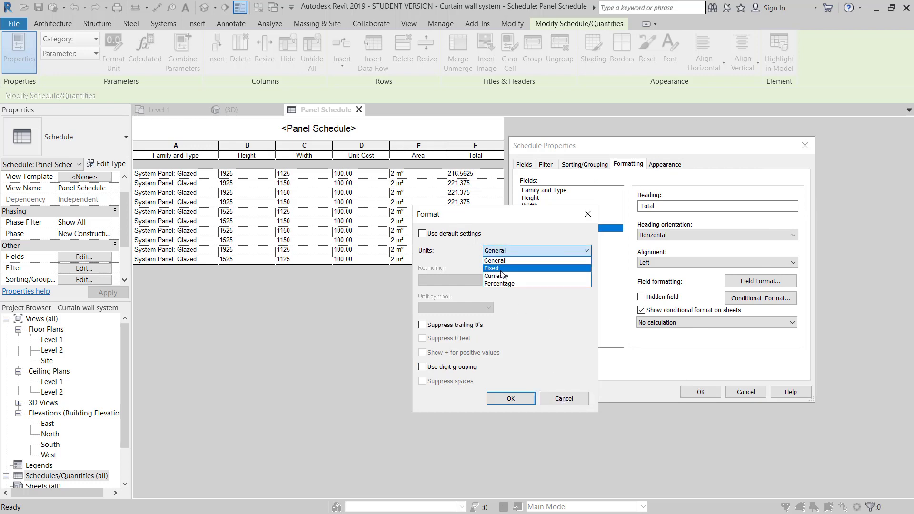
left_click(496, 276)
left_click(460, 284)
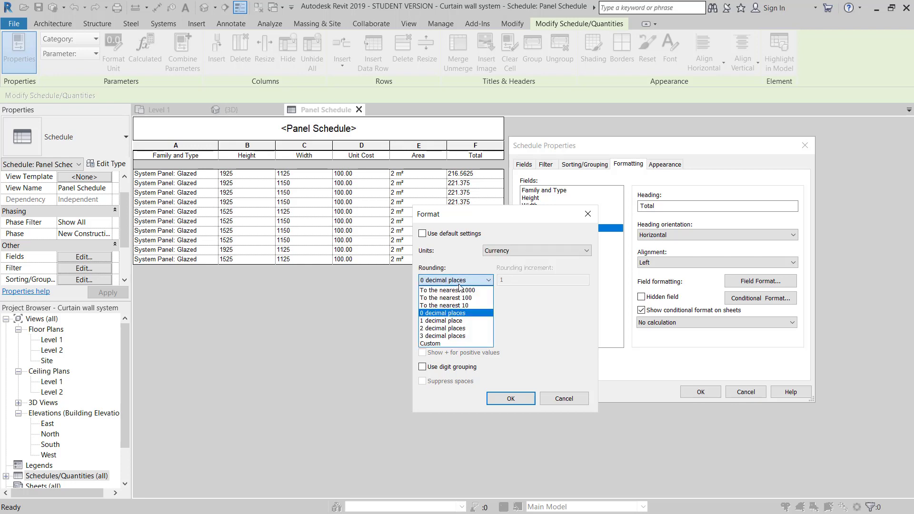
left_click(447, 313)
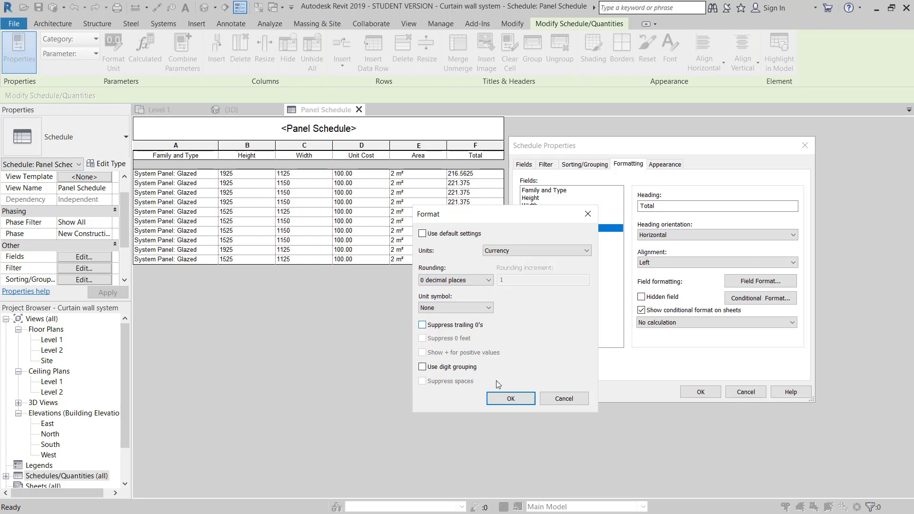
left_click(511, 398)
left_click(699, 394)
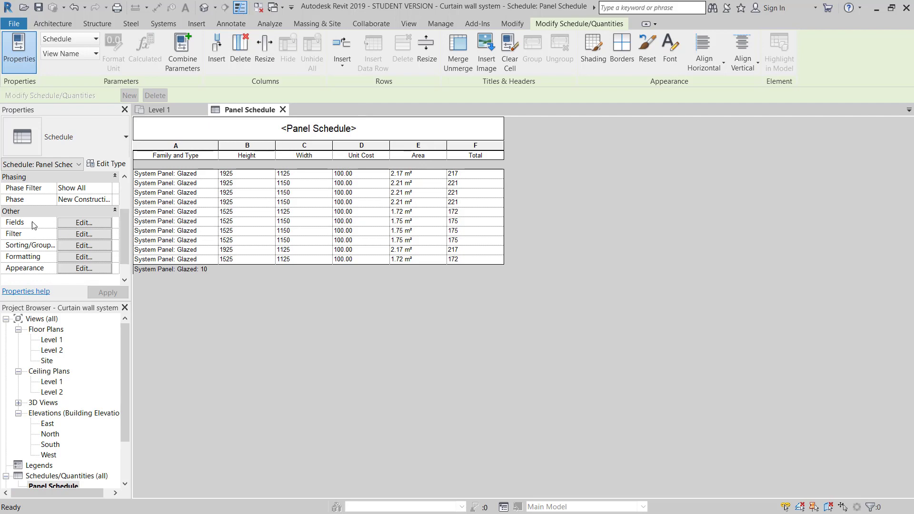
- Set the Total field of the Panel Schedule to Calculate totals and apply it
left_click(82, 226)
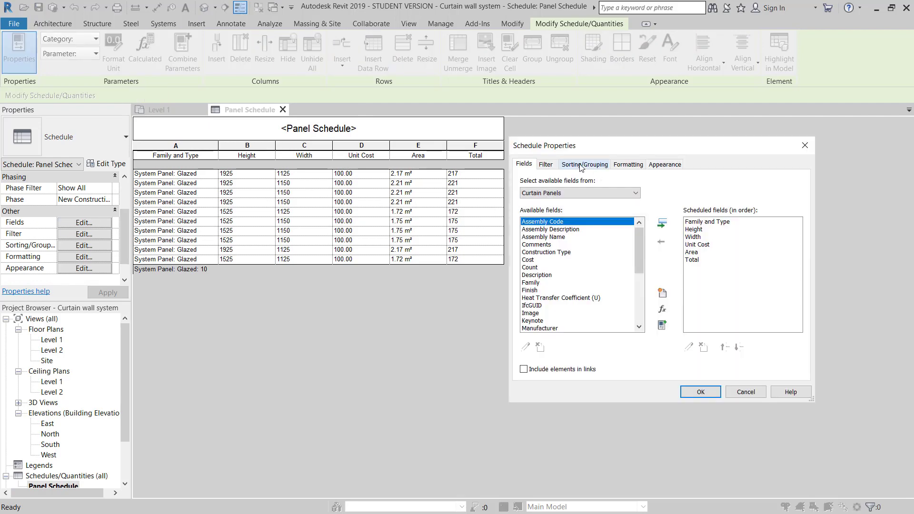
left_click(626, 168)
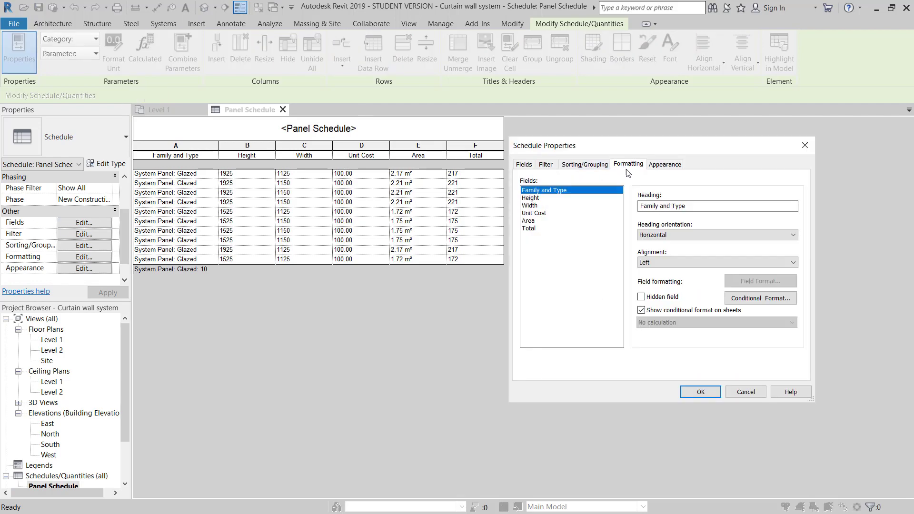
left_click(529, 228)
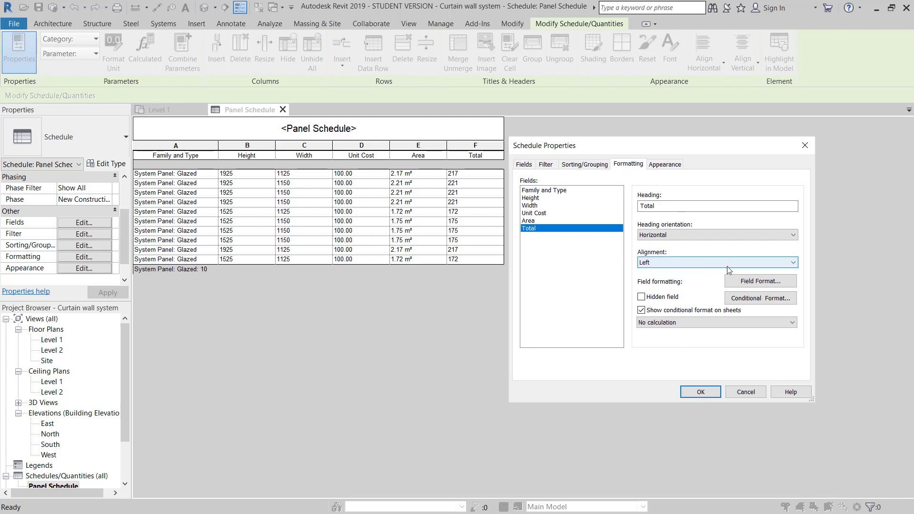
left_click(656, 325)
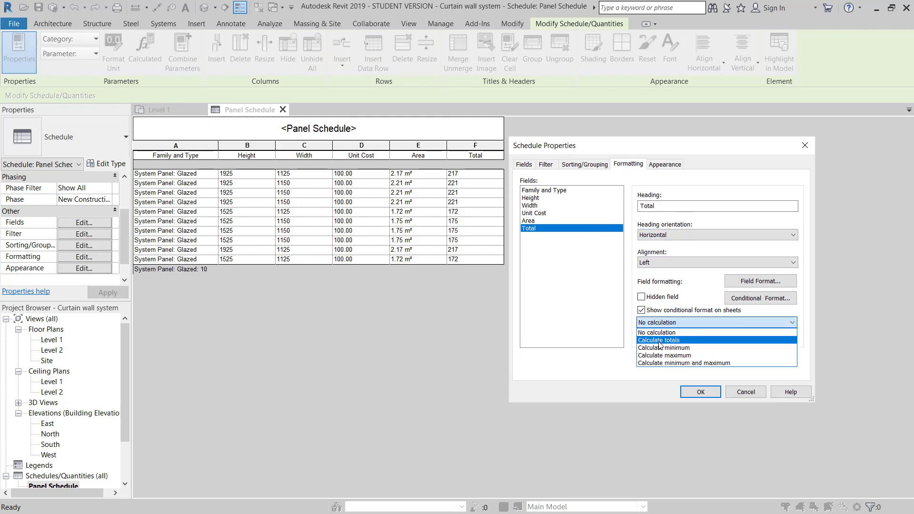
left_click(659, 341)
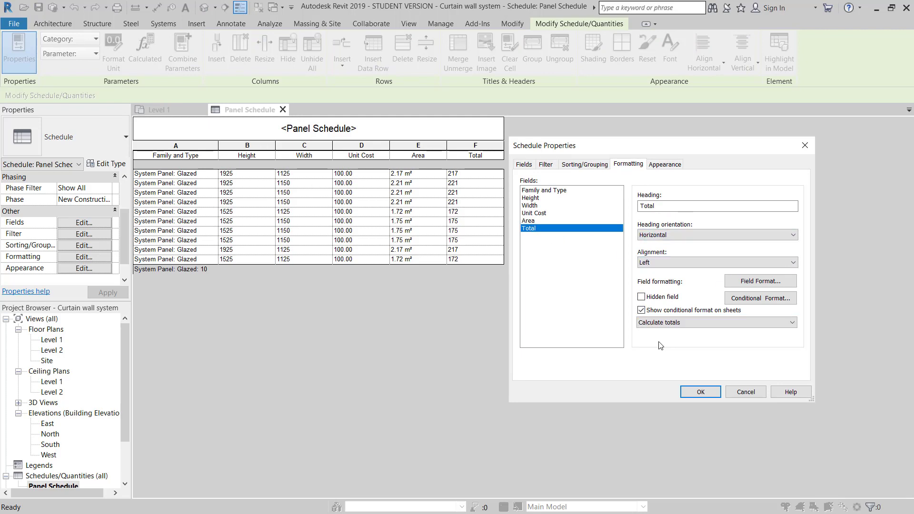
left_click(700, 390)
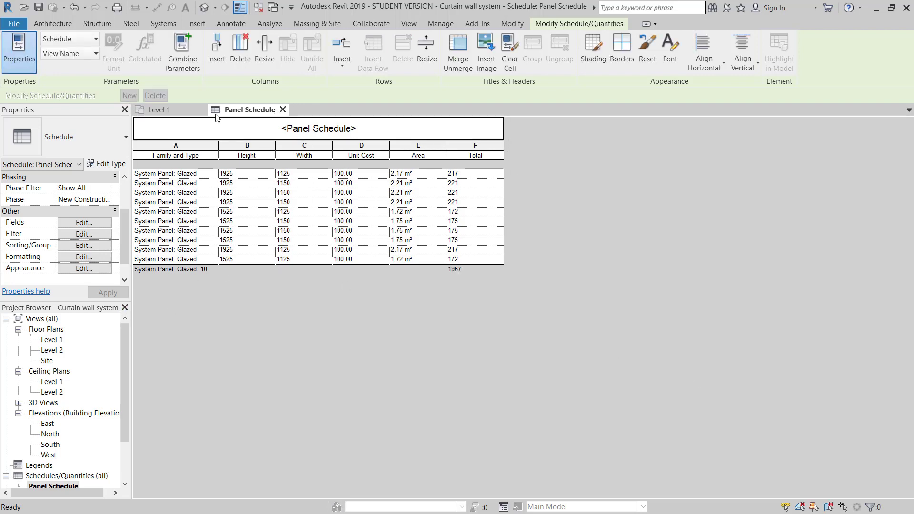
- From the Level 1 floor plan, start a new schedule for the Curtain Wall Mullions category
key("ctrl+Tab")
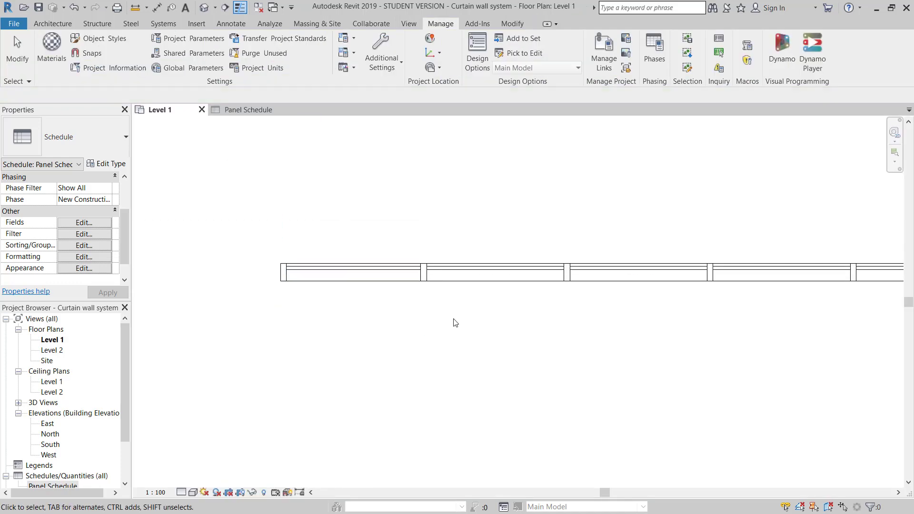
middle_click_drag(452, 320, 327, 300)
left_click(410, 25)
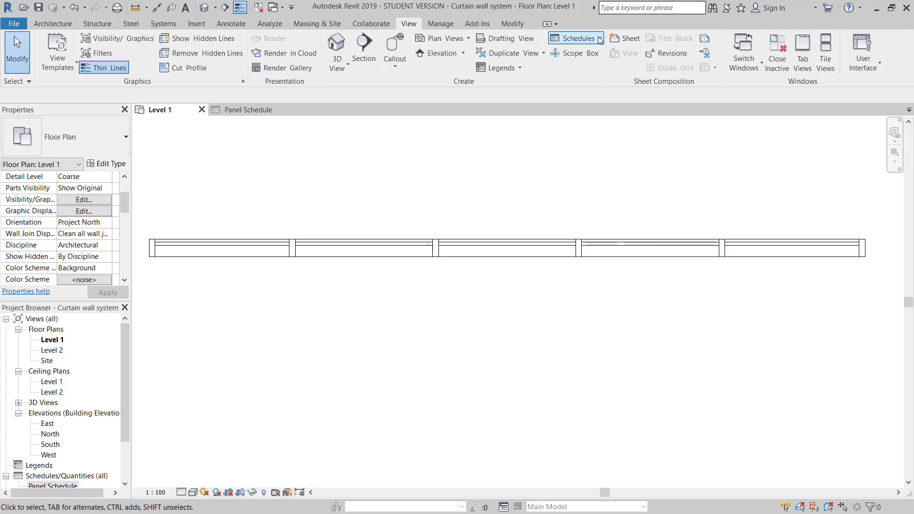
left_click(579, 38)
left_click(582, 55)
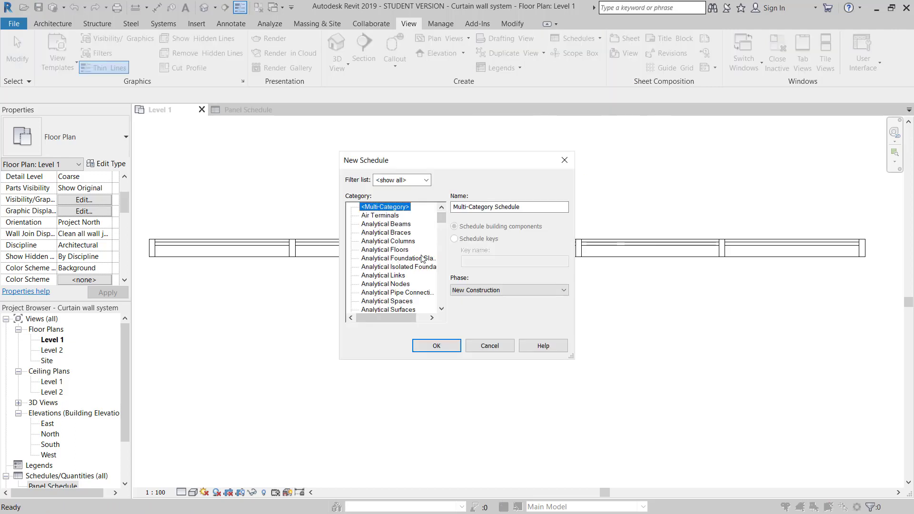
left_click(394, 284)
scroll(394, 285, "down", 3)
left_click(394, 290)
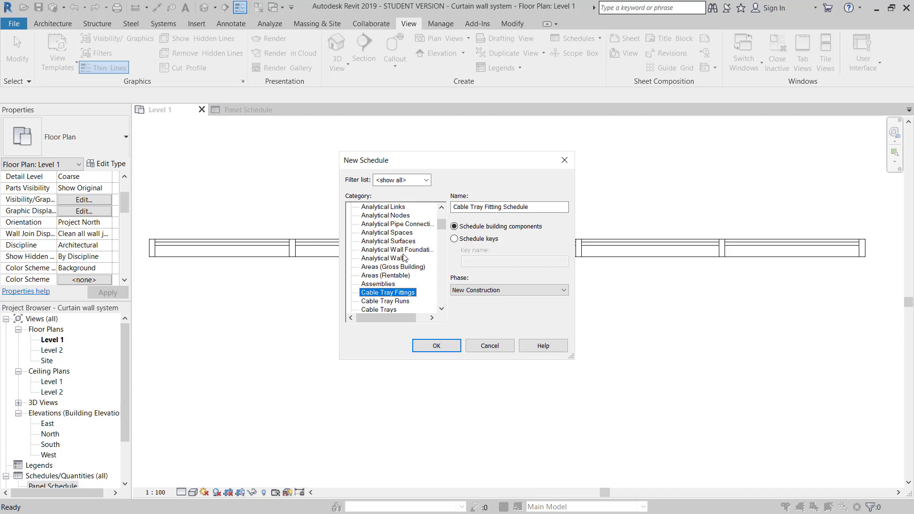
key("Down")
key("Down")
scroll(404, 259, "up", 3)
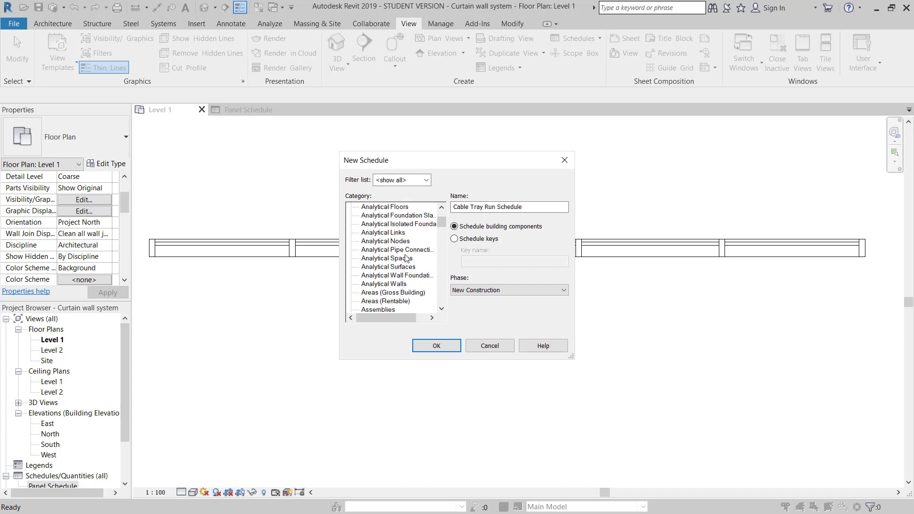
key("m")
key("c")
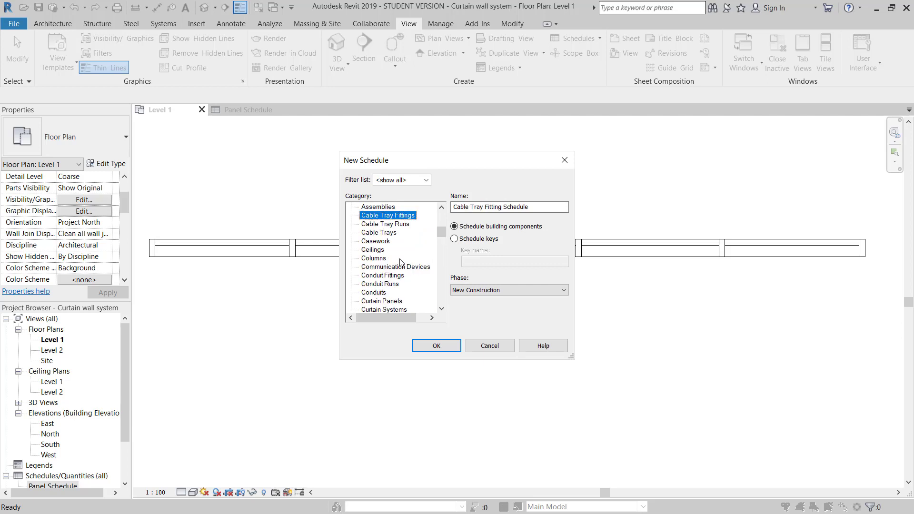
scroll(400, 257, "down", 1)
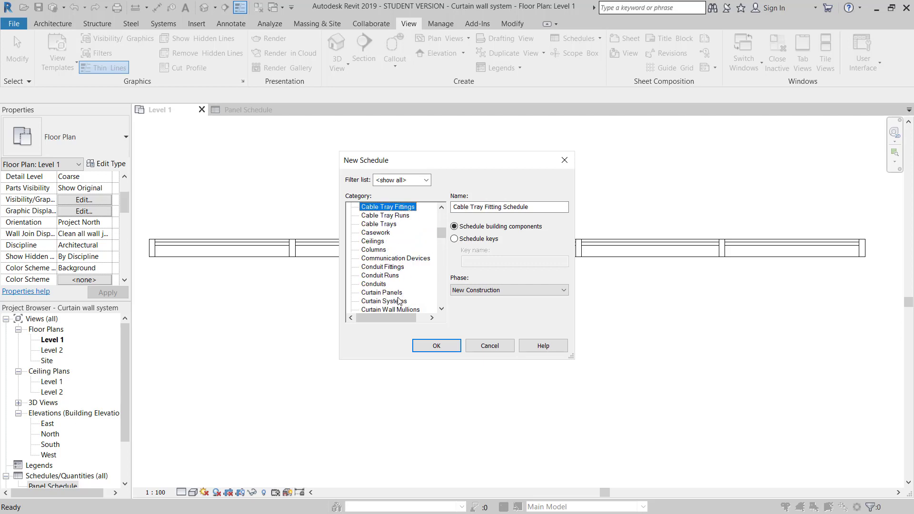
left_click(400, 292)
scroll(406, 281, "down", 1)
left_click(406, 283)
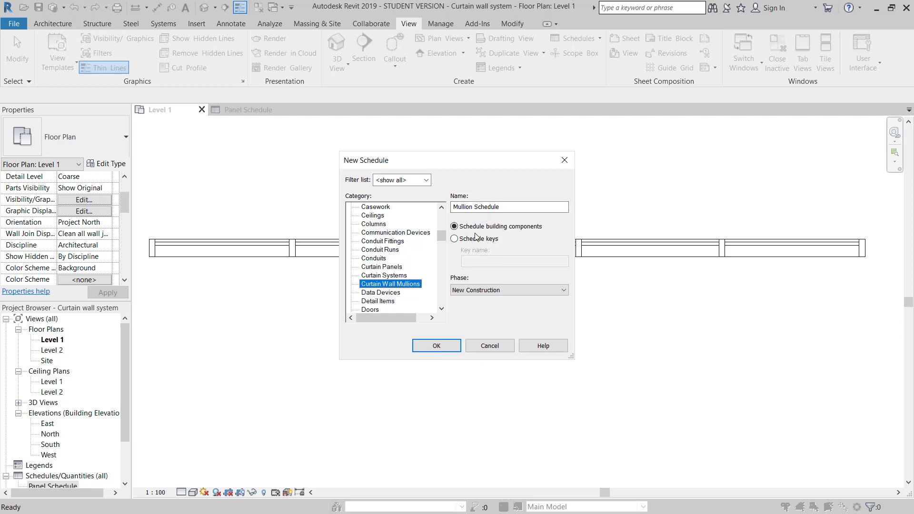
- Keep the name Mullion Schedule and create it as a building component schedule
left_click_drag(506, 210, 457, 211)
left_click(496, 208)
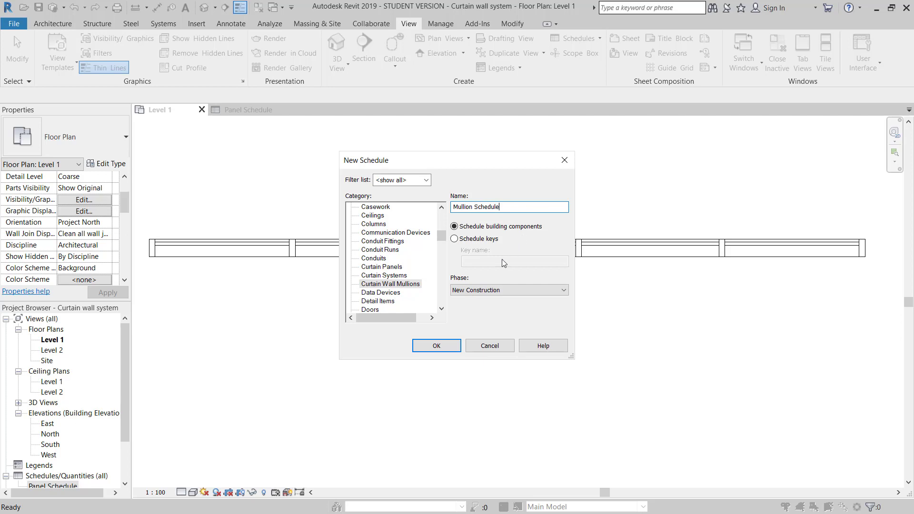
left_click(520, 204)
left_click(437, 346)
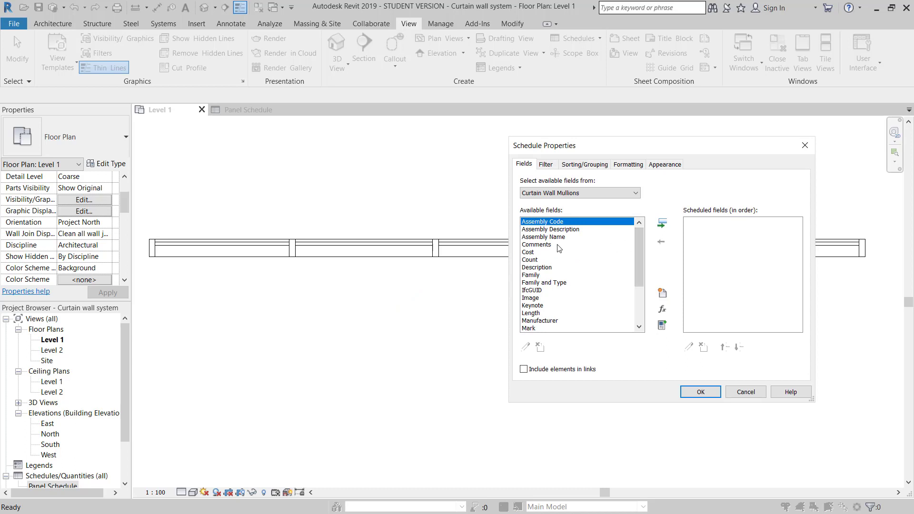
- Add the Family and Type, Length, and Cost fields to the Mullion Schedule in that order
left_click(546, 283)
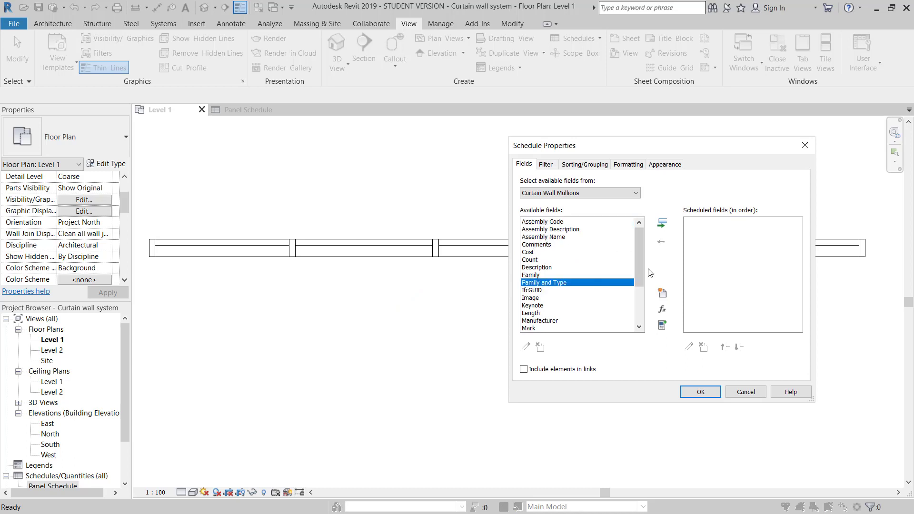
left_click(662, 223)
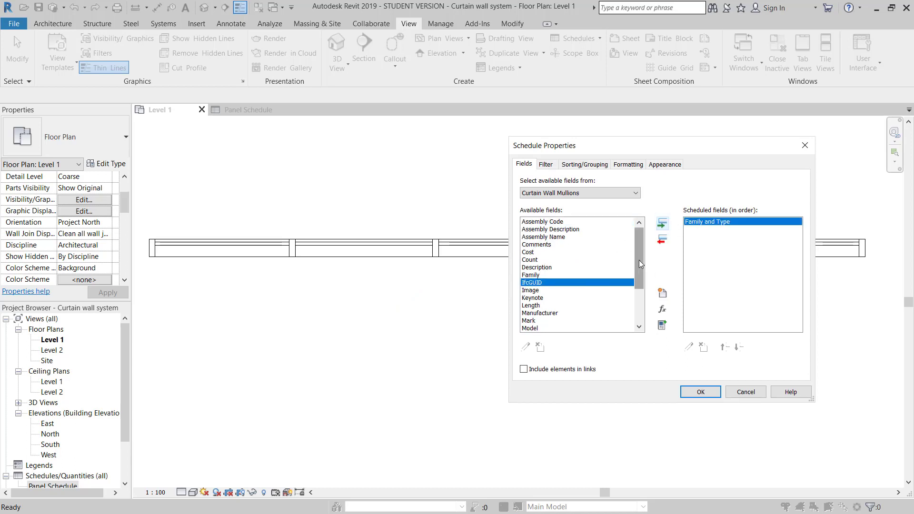
left_click_drag(639, 261, 639, 304)
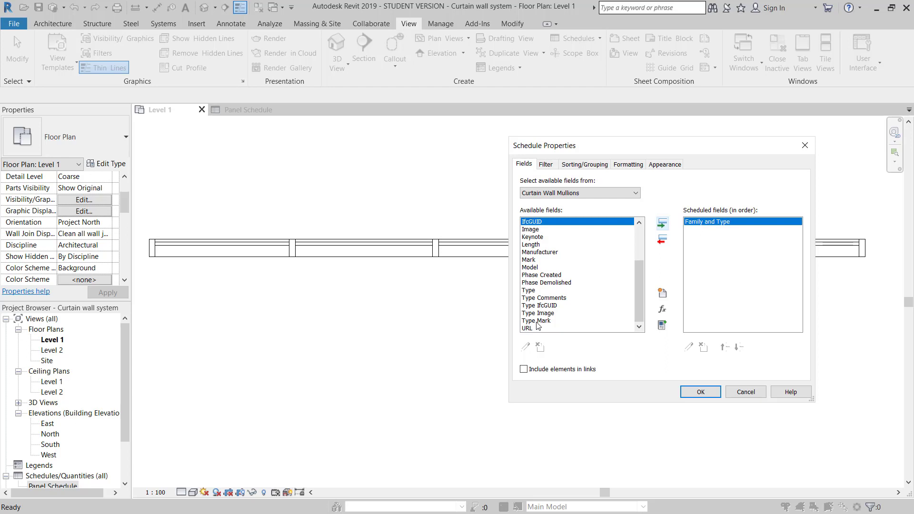
left_click_drag(639, 290, 636, 258)
left_click(529, 305)
left_click(662, 224)
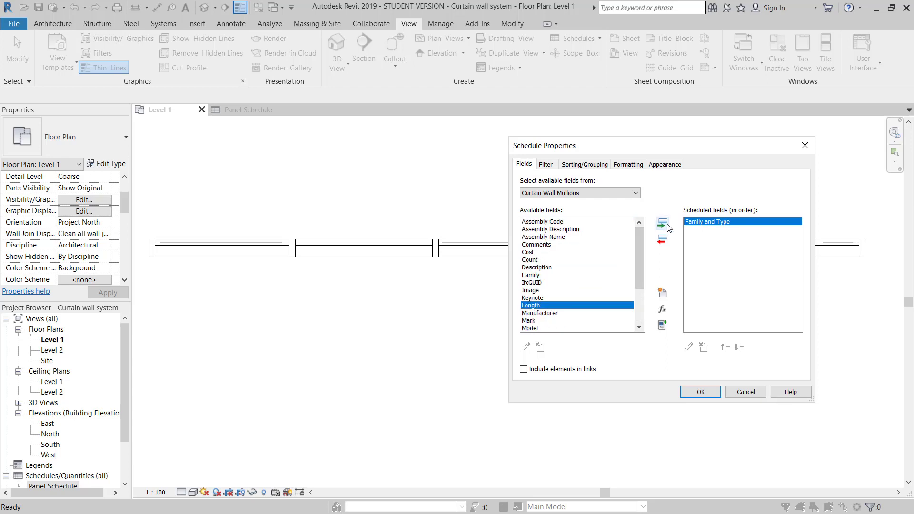
left_click(541, 252)
left_click(662, 223)
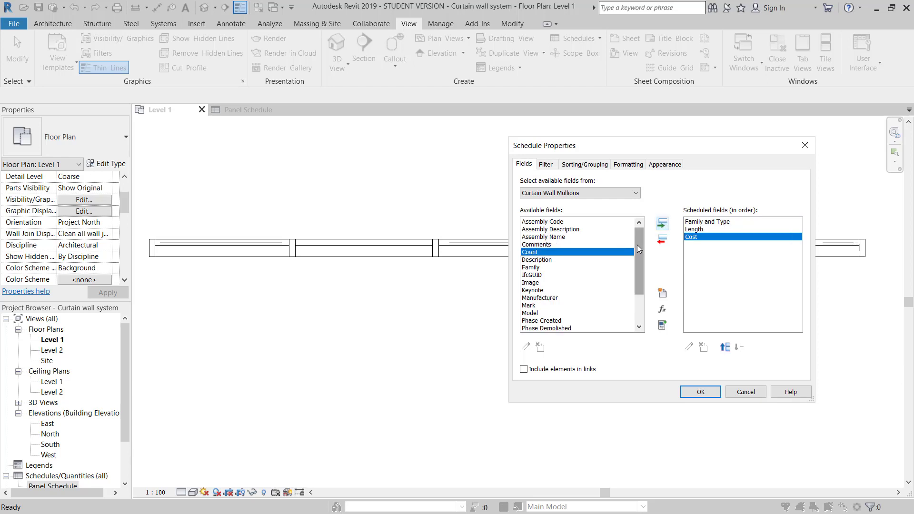
left_click(703, 223)
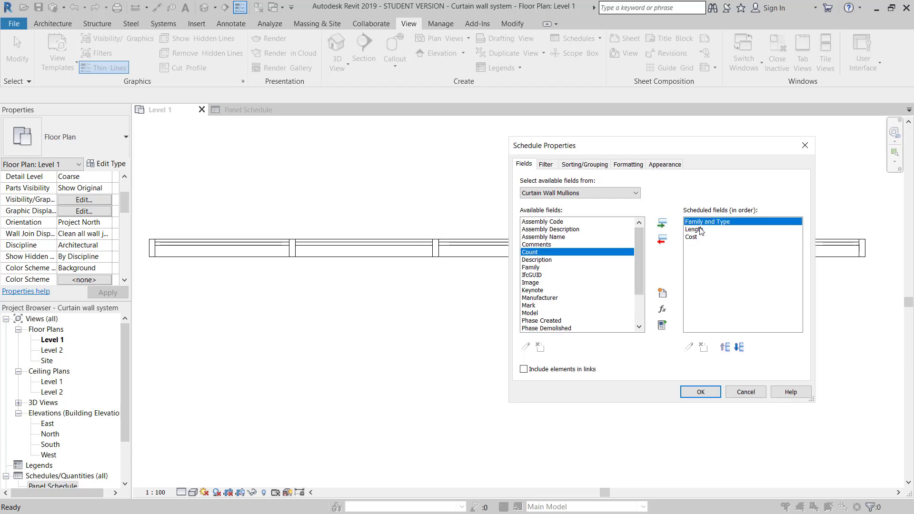
left_click(701, 230)
left_click(699, 237)
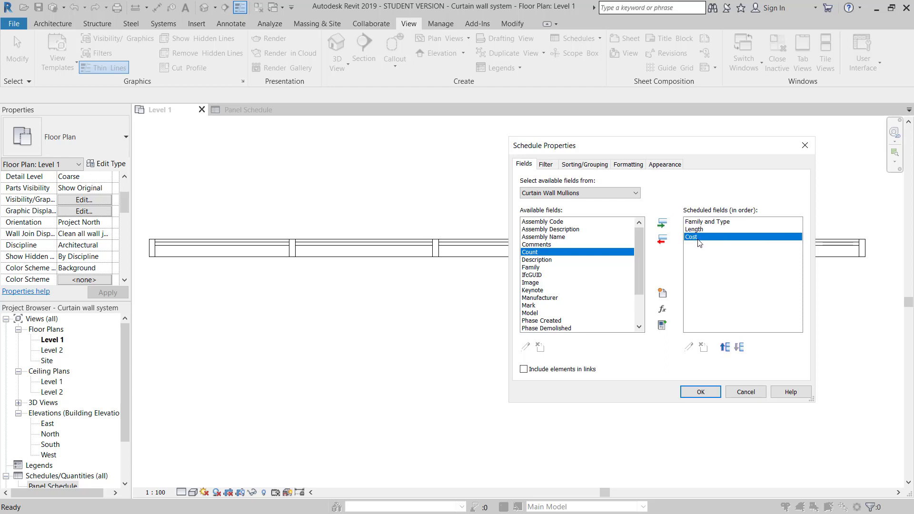
mouse_move(640, 277)
left_mouse_down()
mouse_move(638, 308)
mouse_move(638, 282)
left_mouse_up()
- Add a project parameter named total to the schedule fields, as a Currency type parameter grouped under Other
left_click(662, 293)
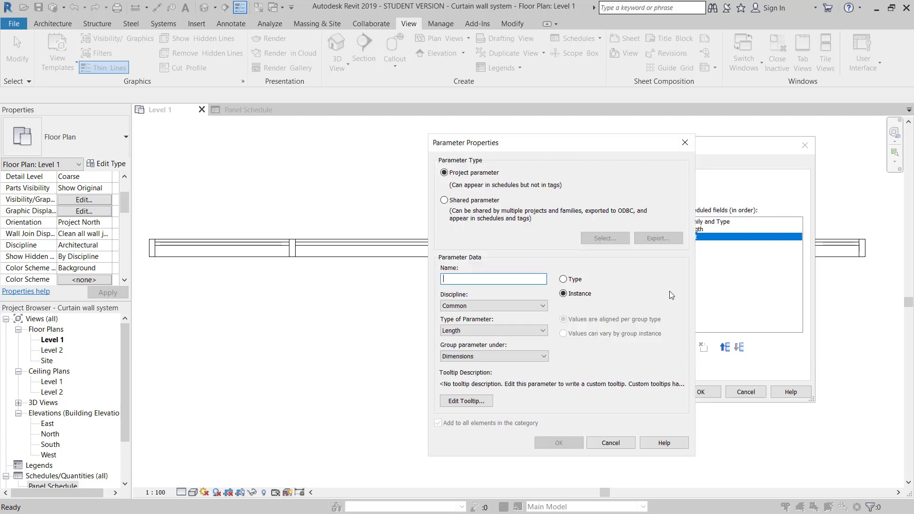
type("total")
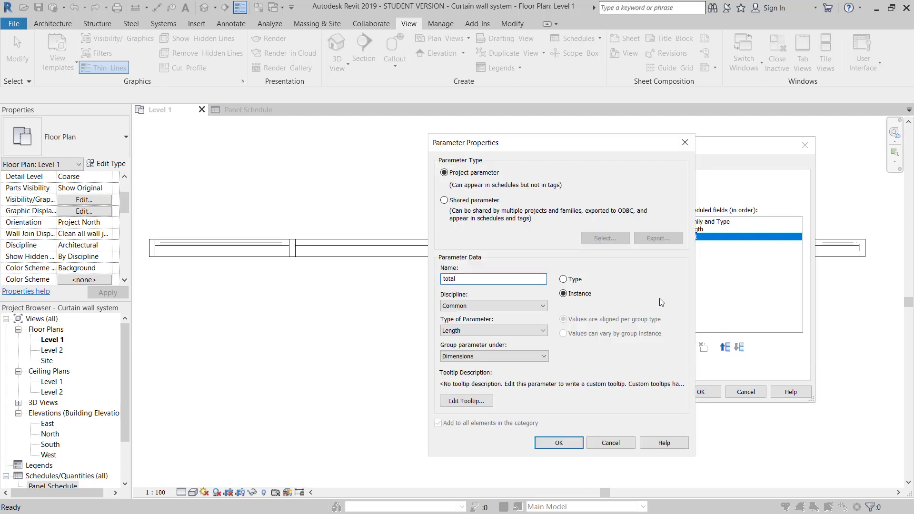
left_click(495, 331)
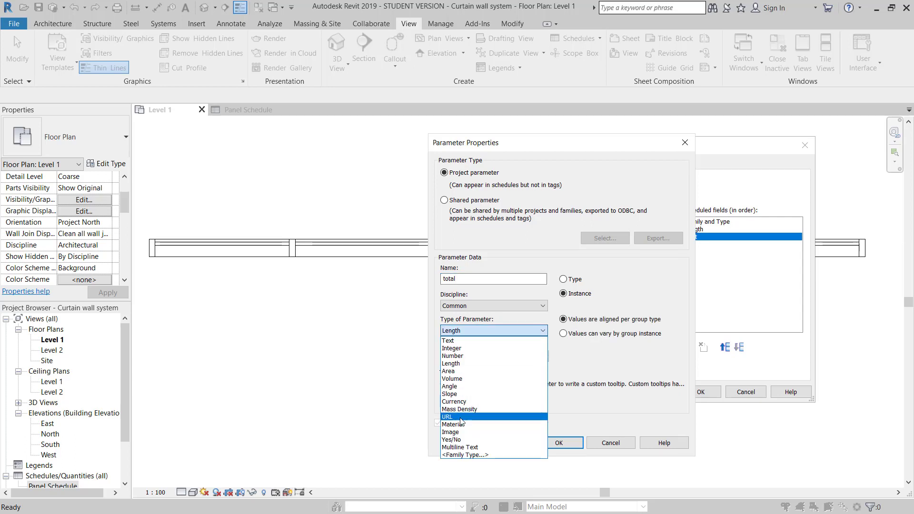
left_click(461, 401)
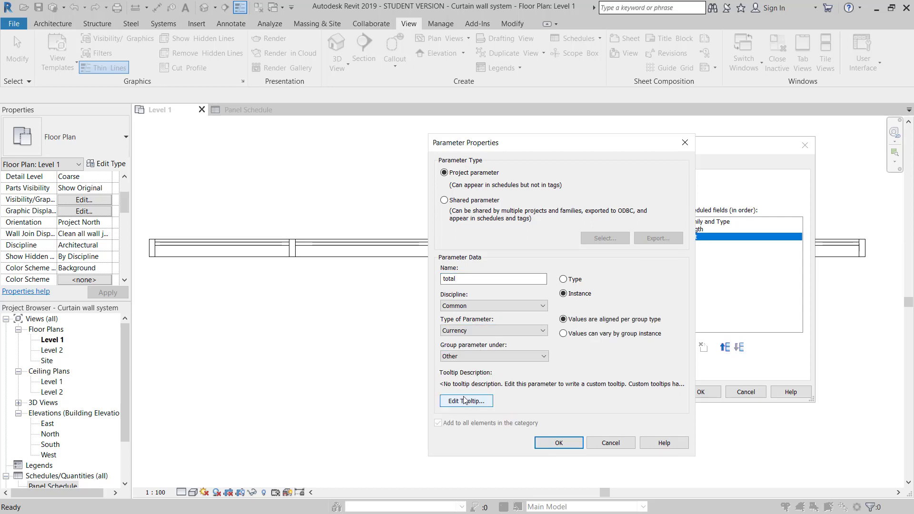
left_click(564, 279)
left_click(559, 443)
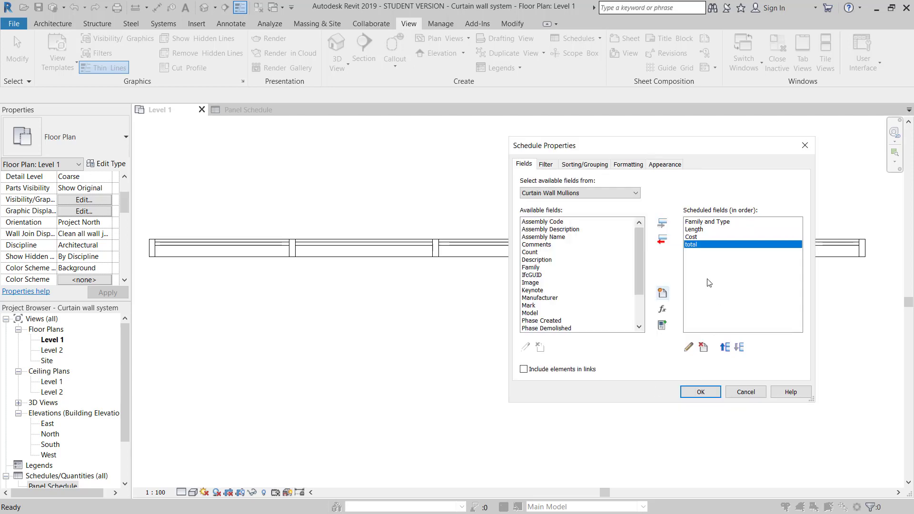
- Start a calculated value named Total Cost with the Currency type for the Mullion Schedule
left_click(662, 309)
type("Total Cost")
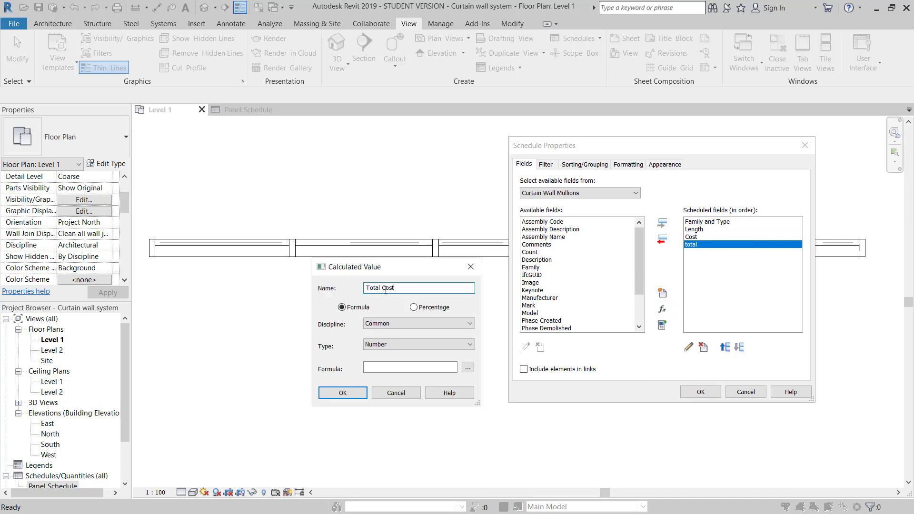
left_click(370, 347)
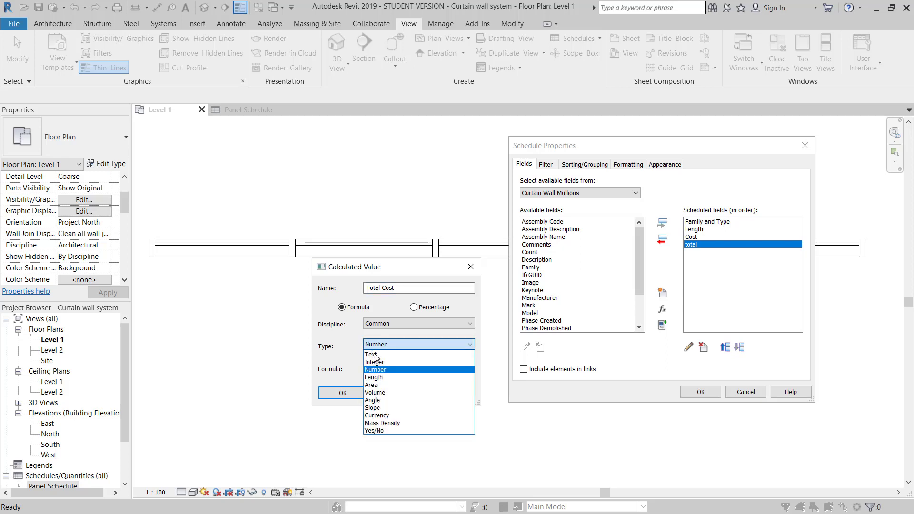
left_click(374, 415)
- Give Total Cost the formula Cost*Length/1000 and generate the Mullion Schedule with the chosen fields
left_click(458, 368)
left_click(468, 367)
left_click(341, 295)
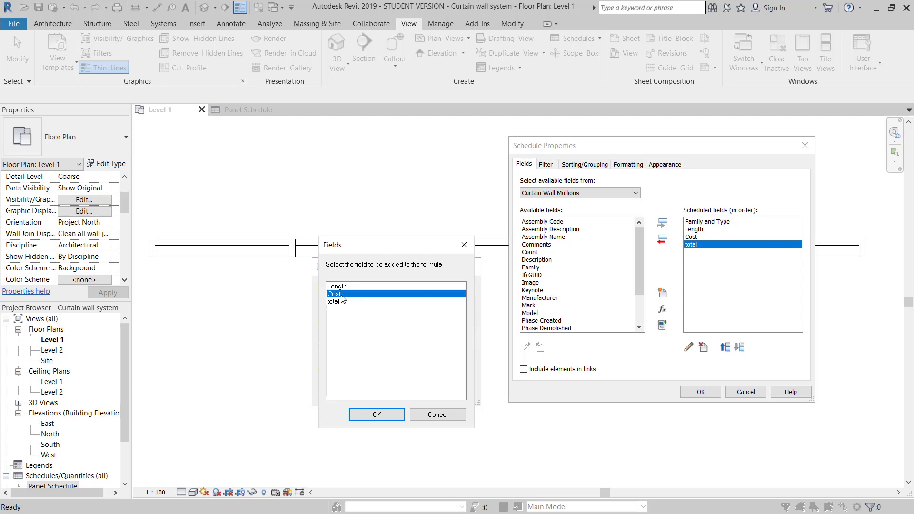
left_click(377, 415)
type("*")
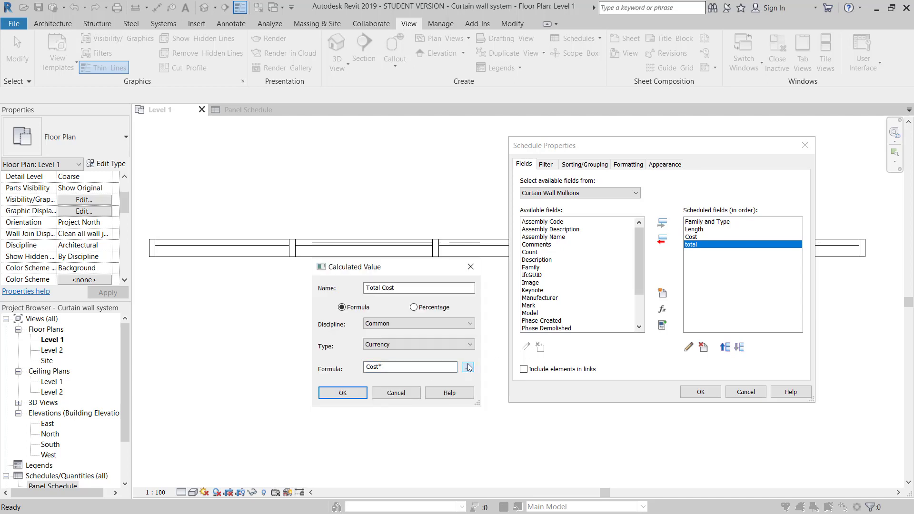
left_click(469, 368)
left_click(339, 287)
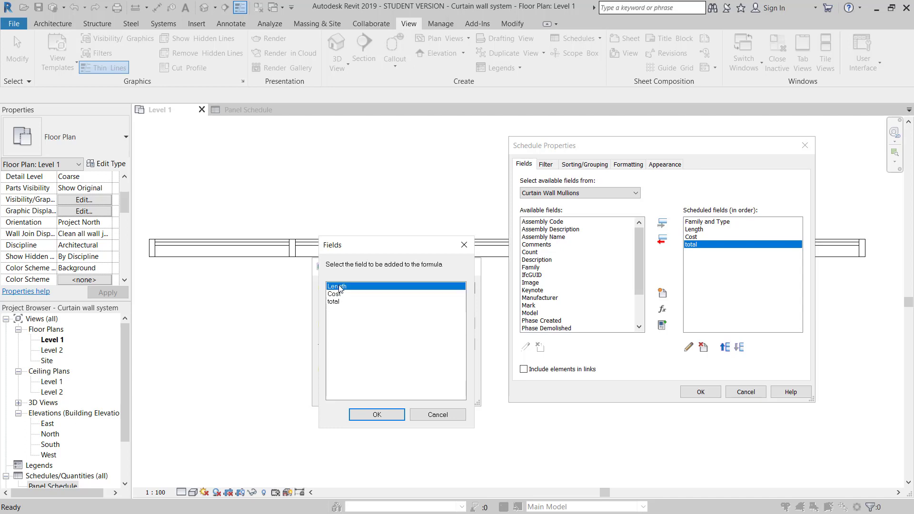
left_click(377, 414)
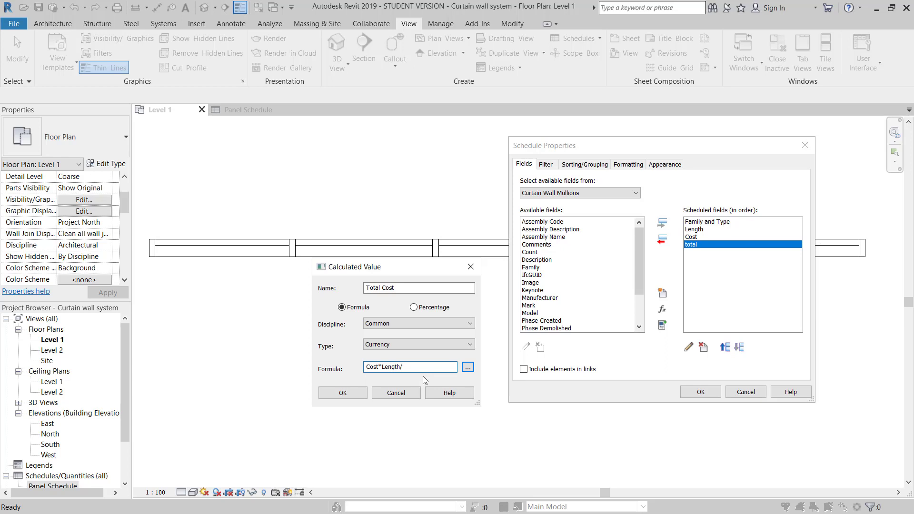
type("/1000")
left_click(343, 394)
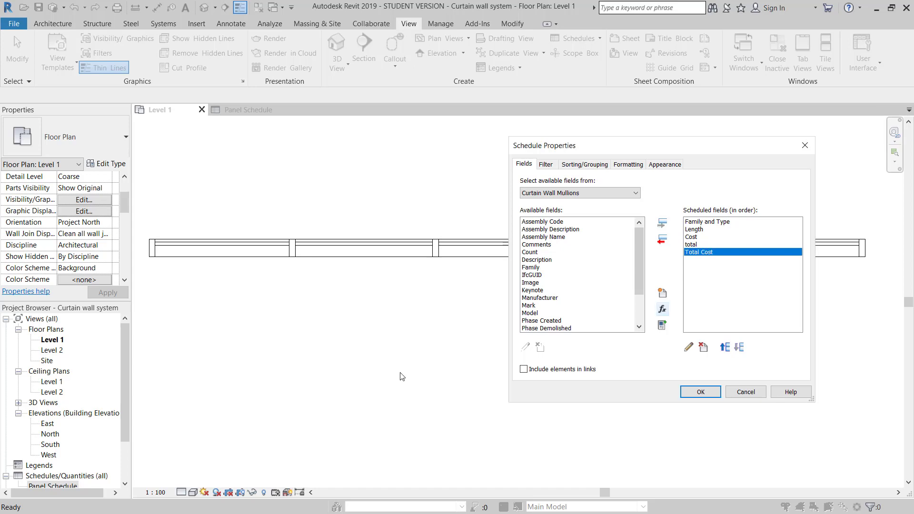
left_click(701, 392)
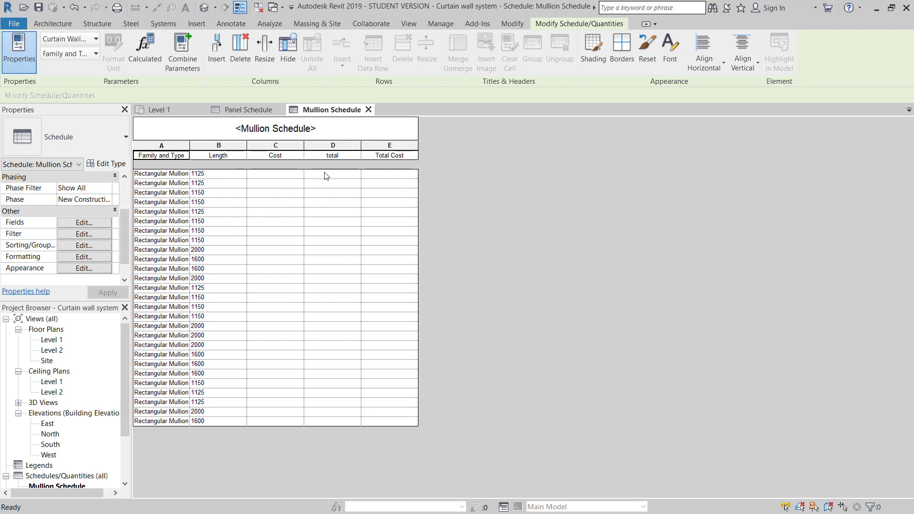
- Delete the total column from the Mullion Schedule and rename the Cost column heading to Unit Cost
left_click(341, 147)
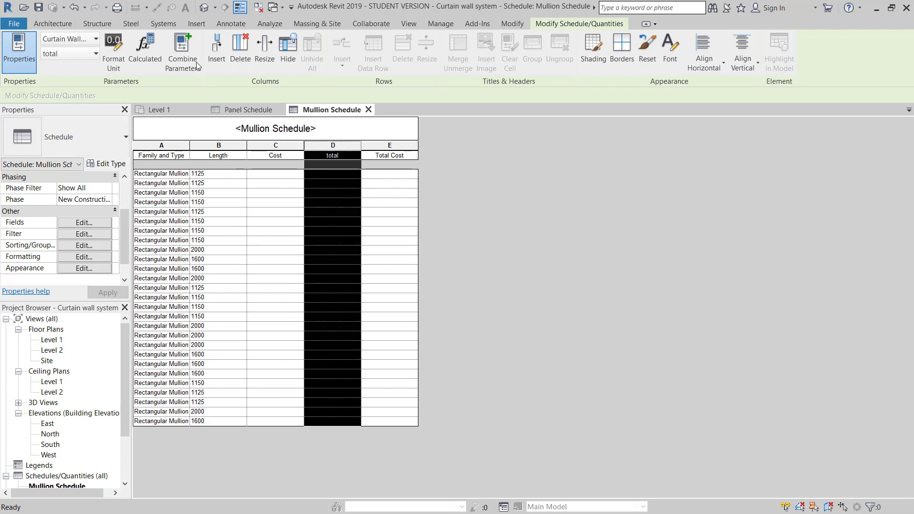
left_click(240, 45)
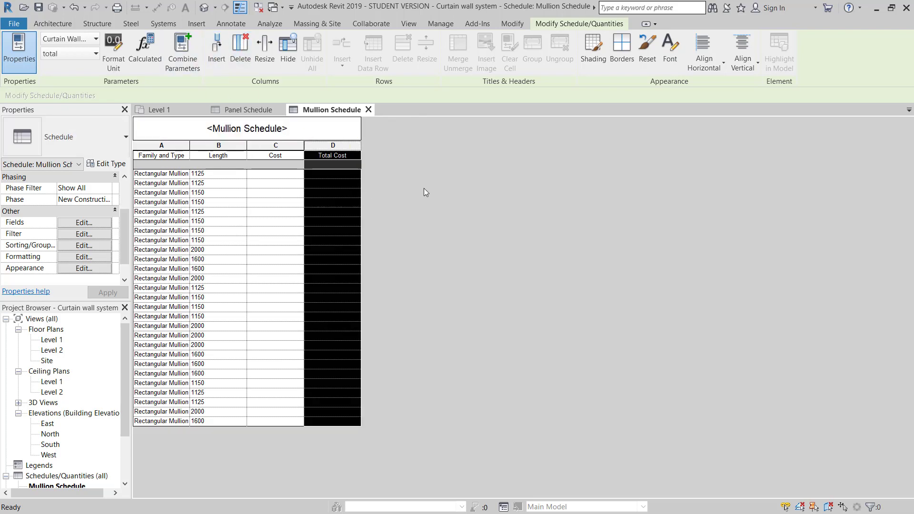
left_click(276, 157)
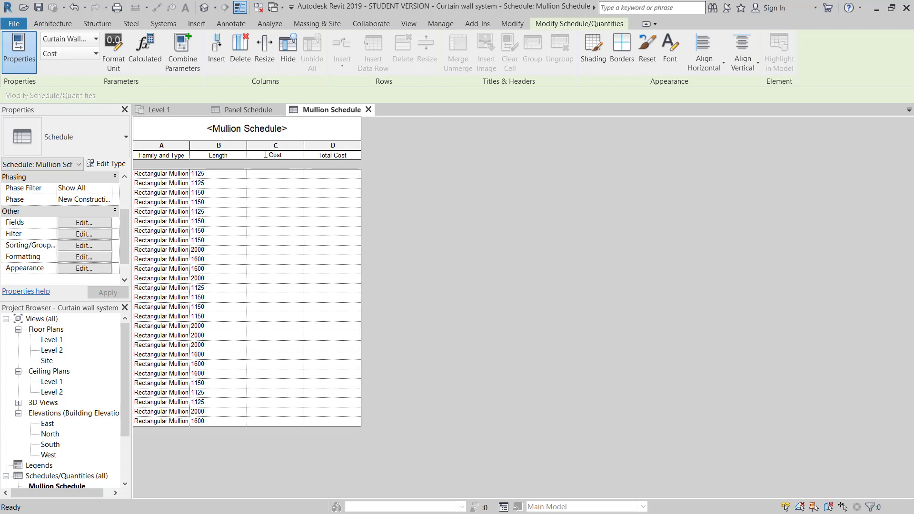
type("Unit")
left_click(285, 183)
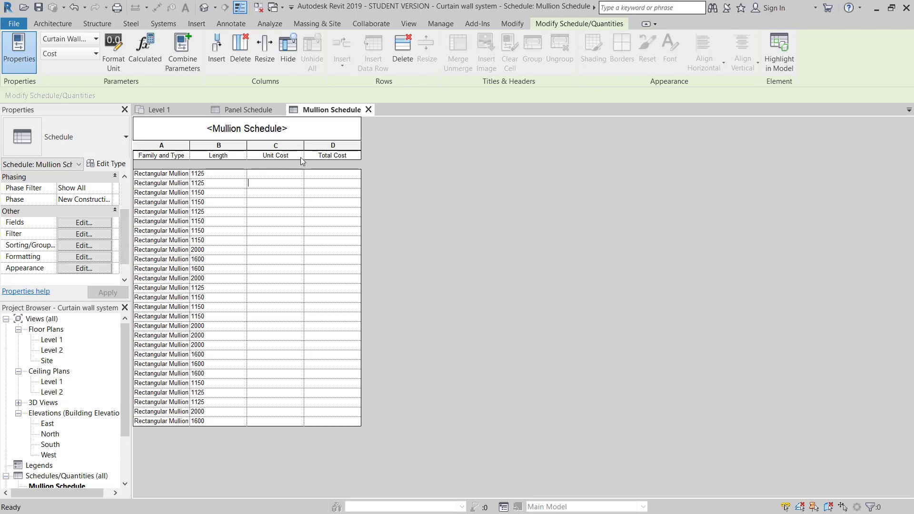
left_click(84, 223)
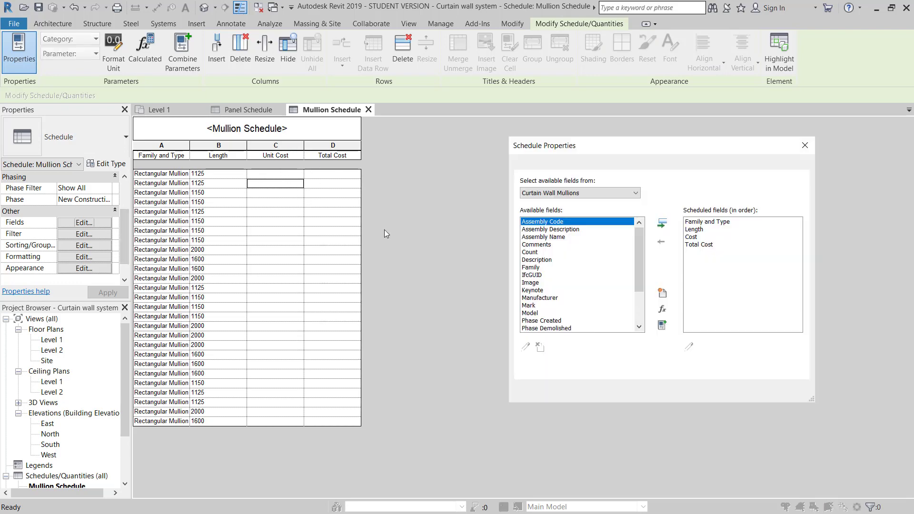
left_click(747, 392)
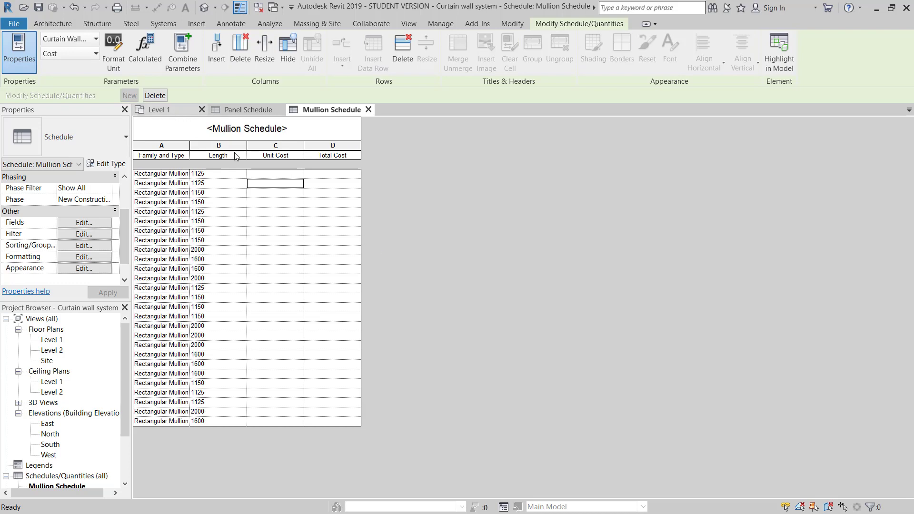
- Set the Cost type parameter of the 50mm x 150mm rectangular mullion to 50 from the Level 1 plan
left_click(157, 110)
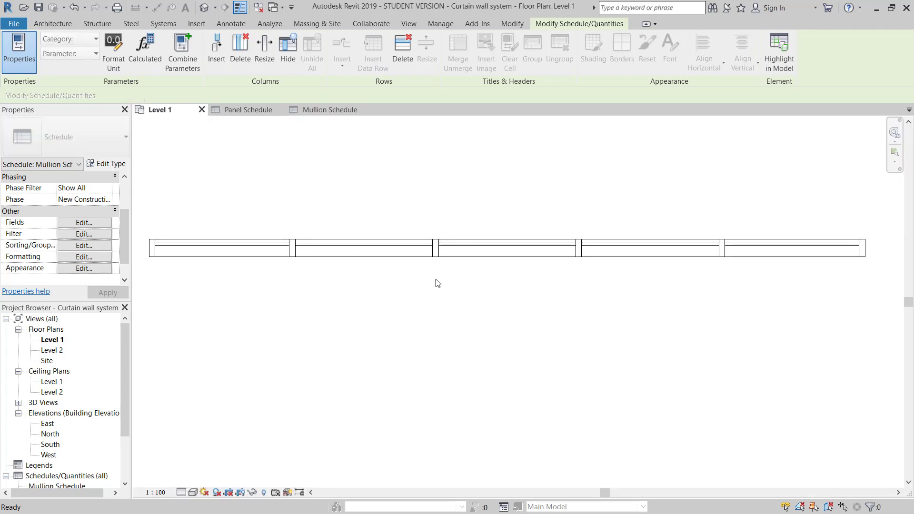
left_click(295, 256)
left_click(292, 250)
left_click(111, 164)
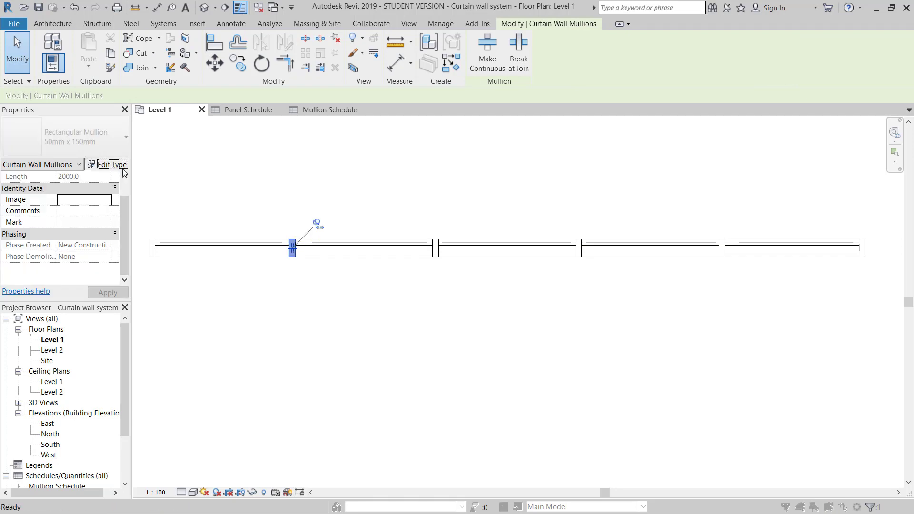
left_click_drag(470, 252, 476, 337)
left_click(363, 340)
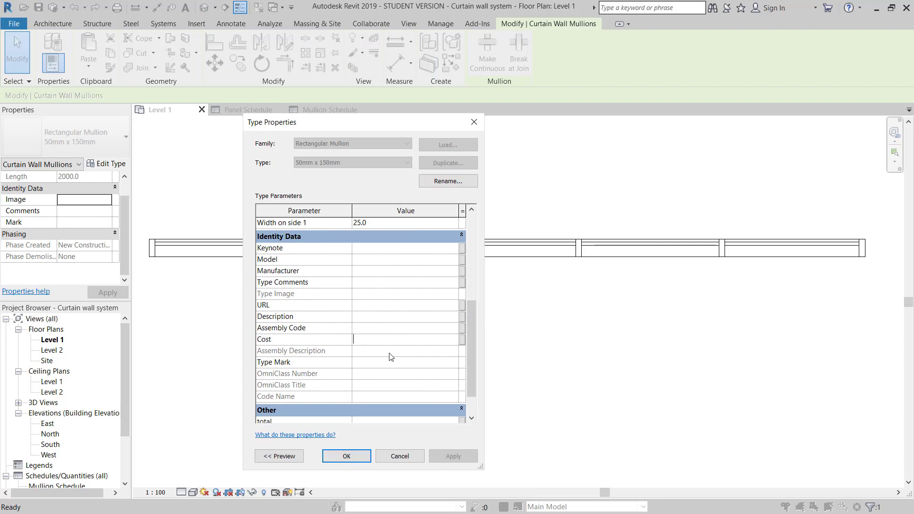
scroll(252, 403, "down", 1)
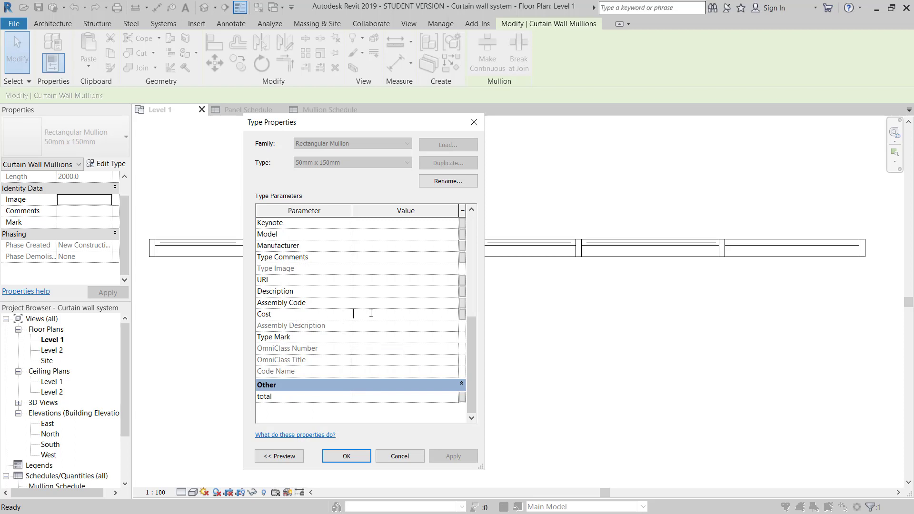
type("50")
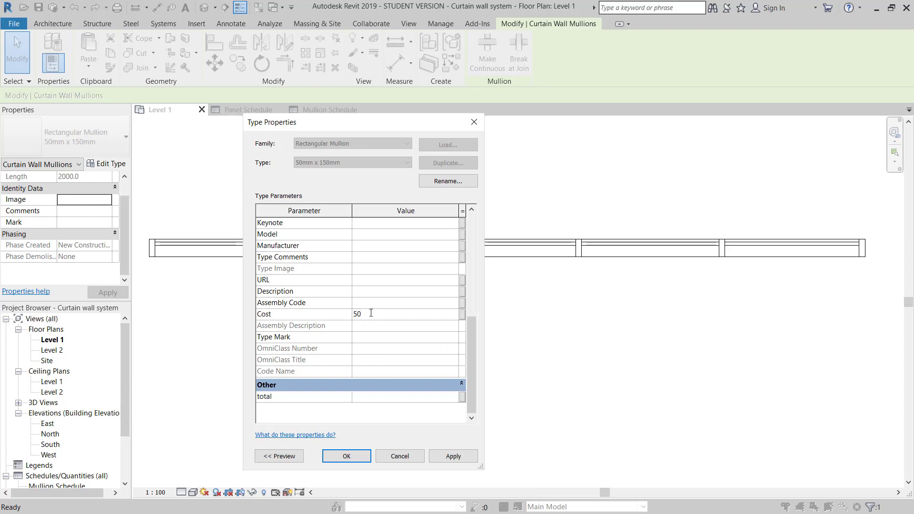
key("Return")
key("Return")
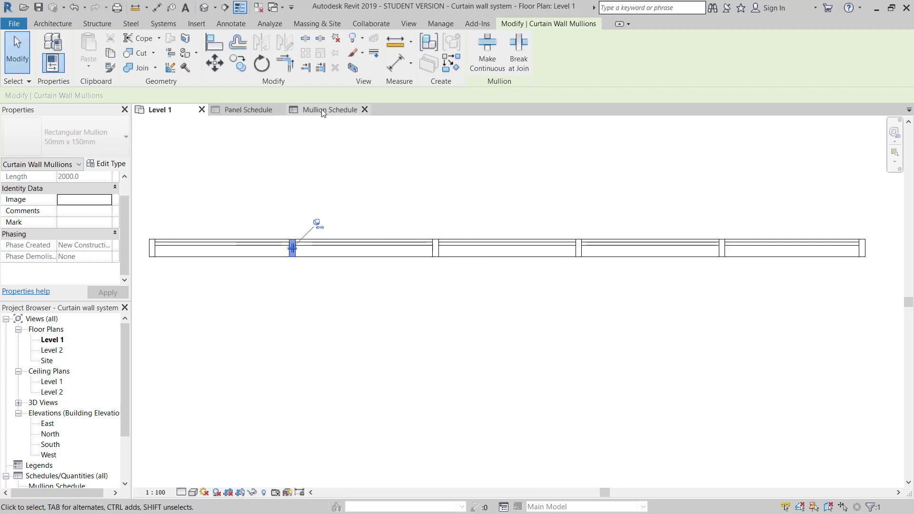
- Deselect the mullion and return to the Total Cost column of the Mullion Schedule
left_click(329, 147)
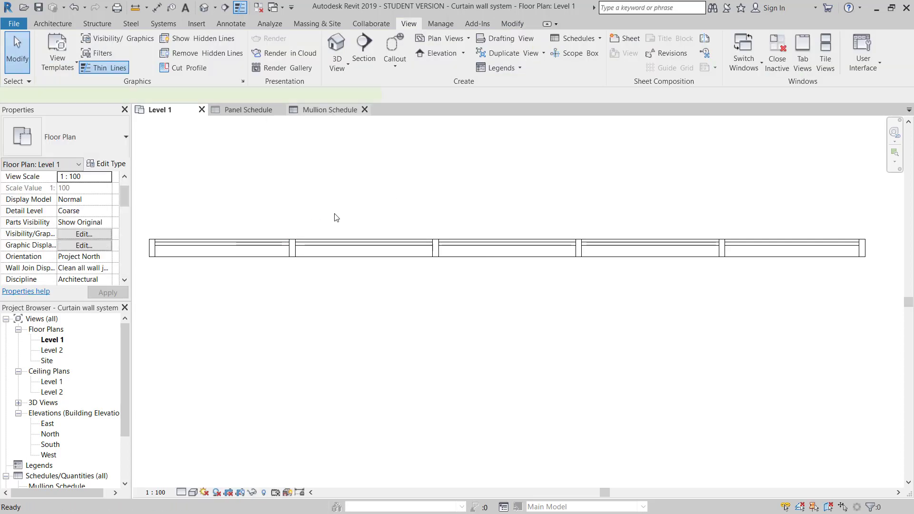
key("ctrl+Tab")
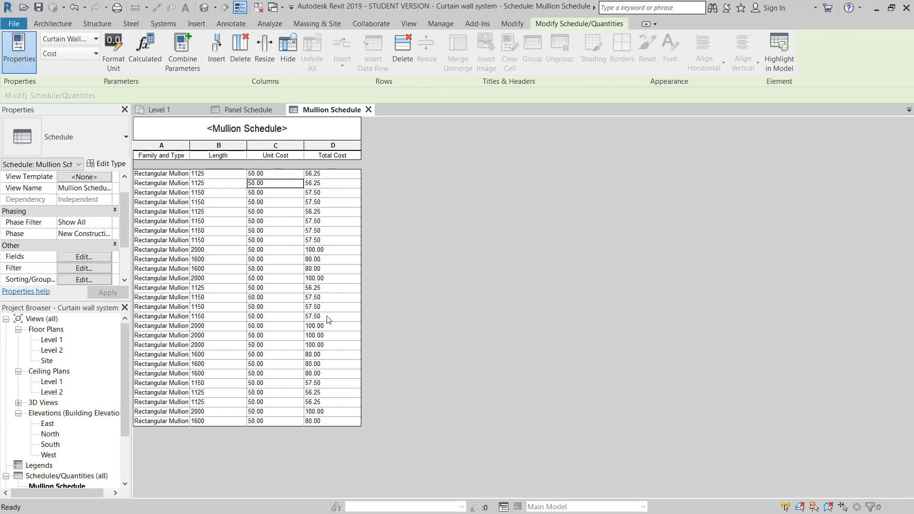
left_click(333, 176)
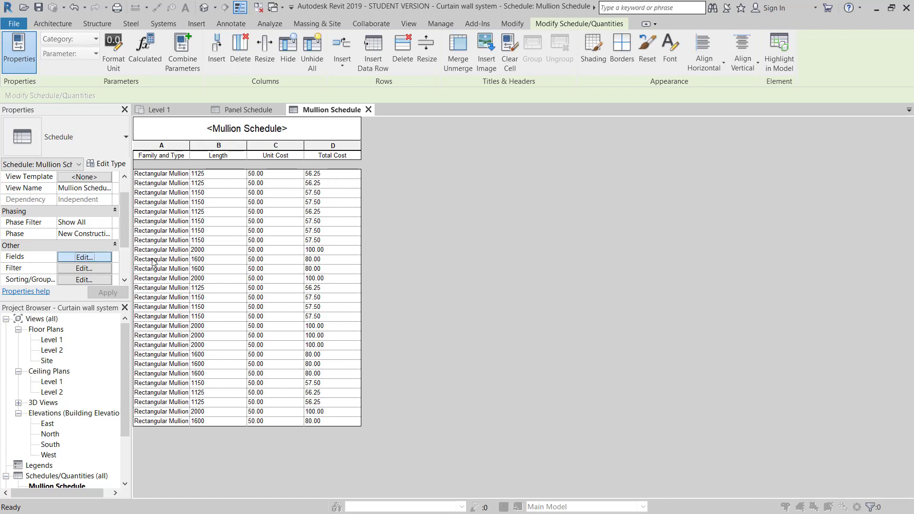
- Override the project settings for the Mullion Schedule's Cost field and set its rounding to 0 decimal places
left_click(83, 257)
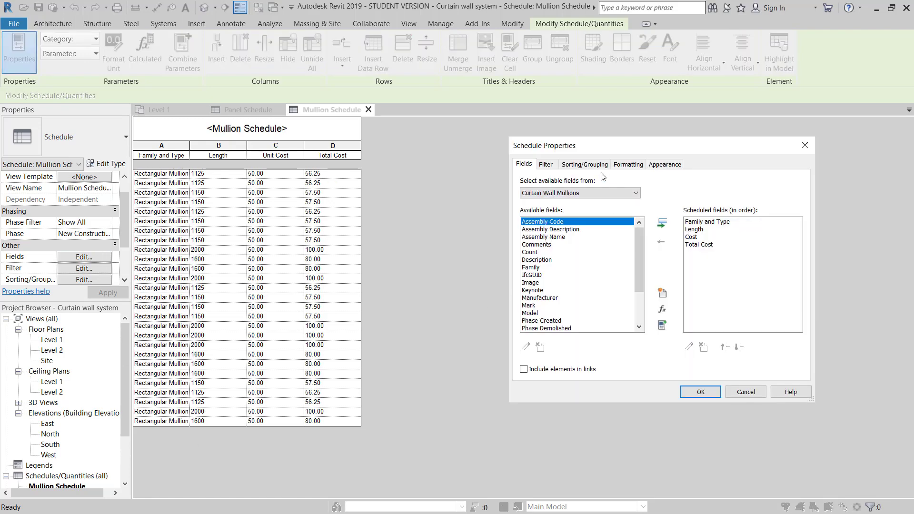
left_click(584, 164)
left_click(628, 164)
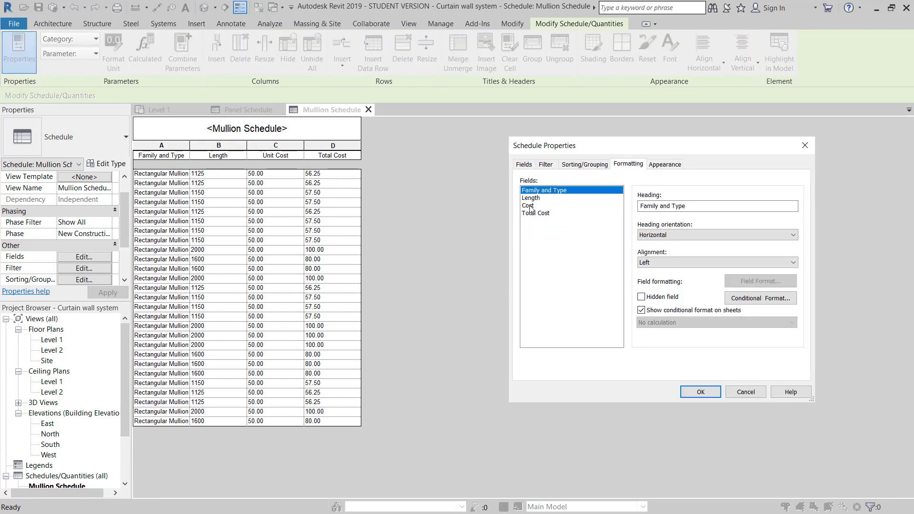
left_click(532, 214)
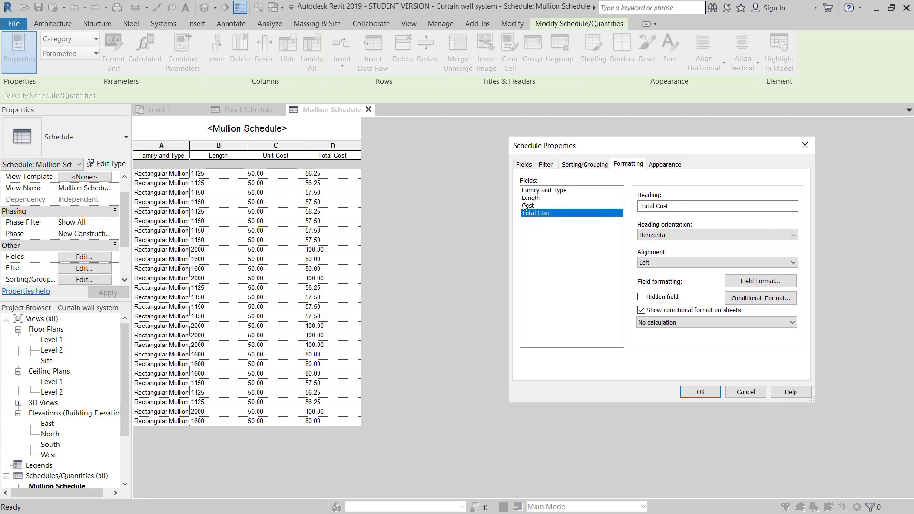
left_click(530, 207)
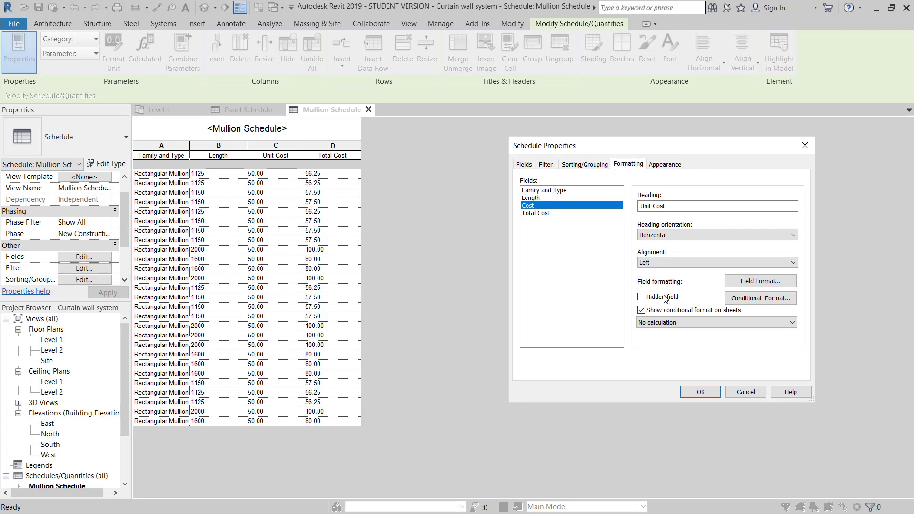
left_click(760, 285)
left_click(448, 234)
left_click(456, 280)
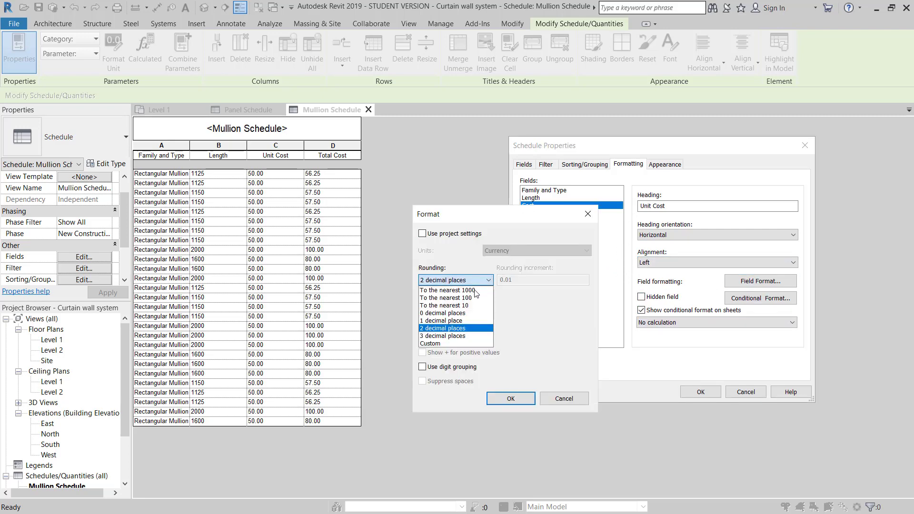
left_click(459, 318)
left_click(498, 399)
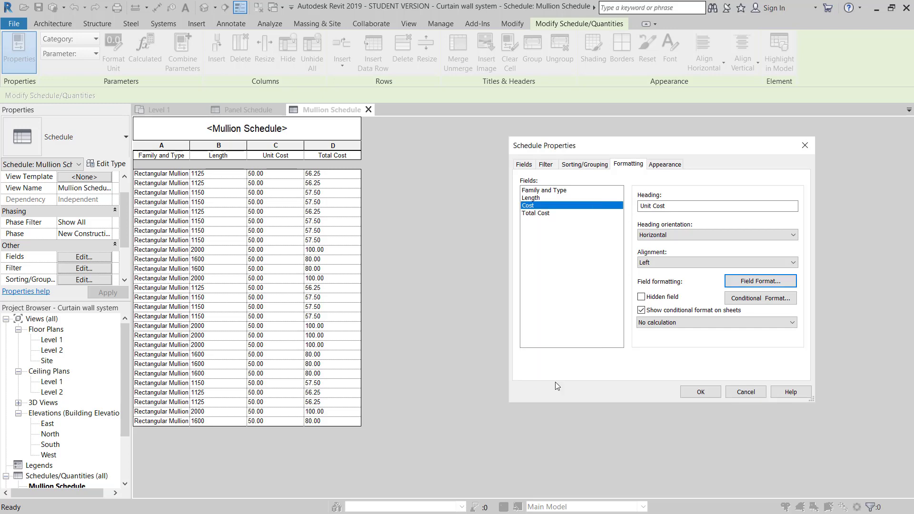
- Override the project settings for the Total Cost field, set its rounding to 0 decimal places, and apply the formatting to the schedule
left_click(543, 214)
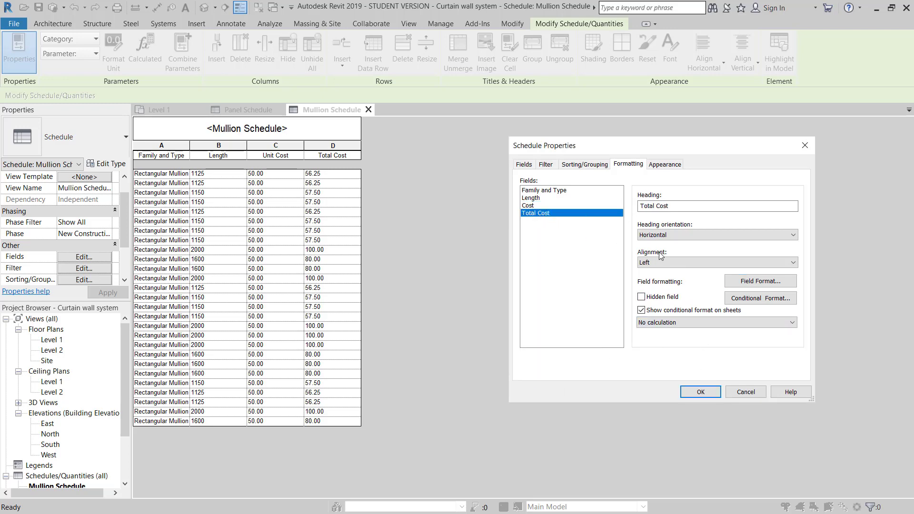
left_click(761, 281)
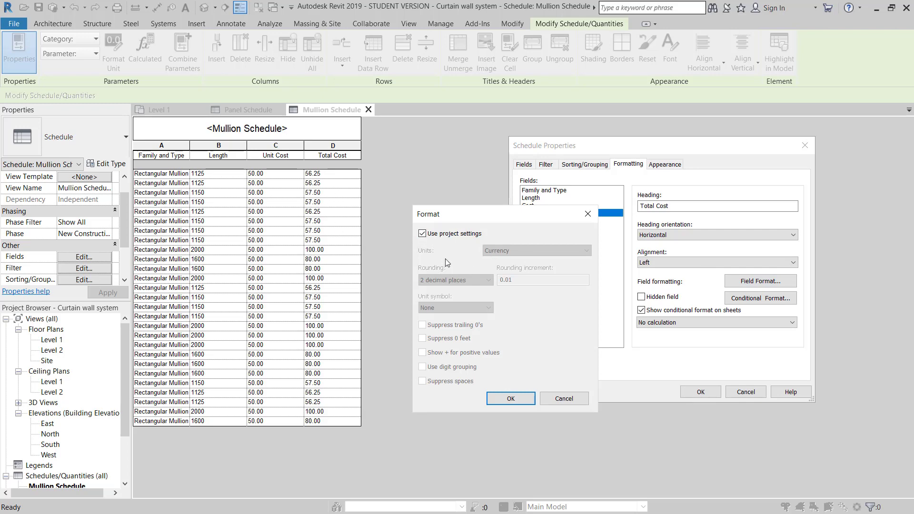
left_click(449, 237)
left_click(455, 280)
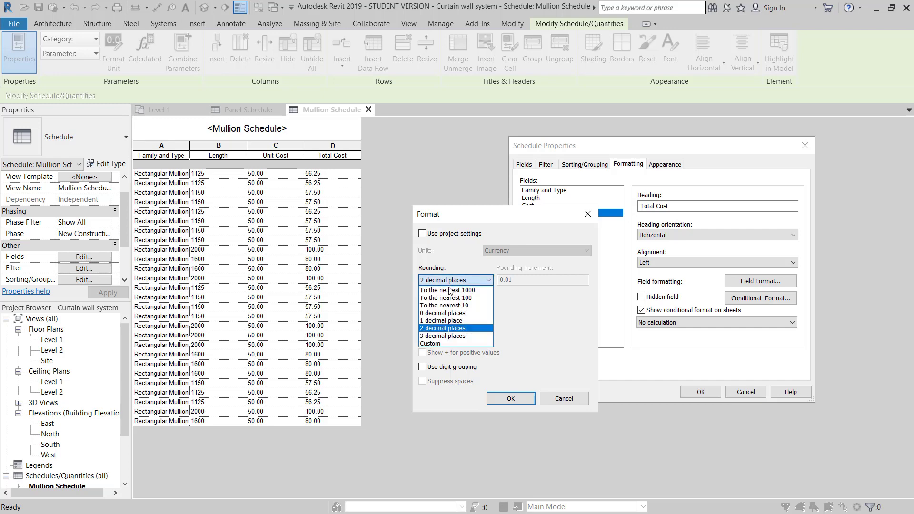
left_click(446, 314)
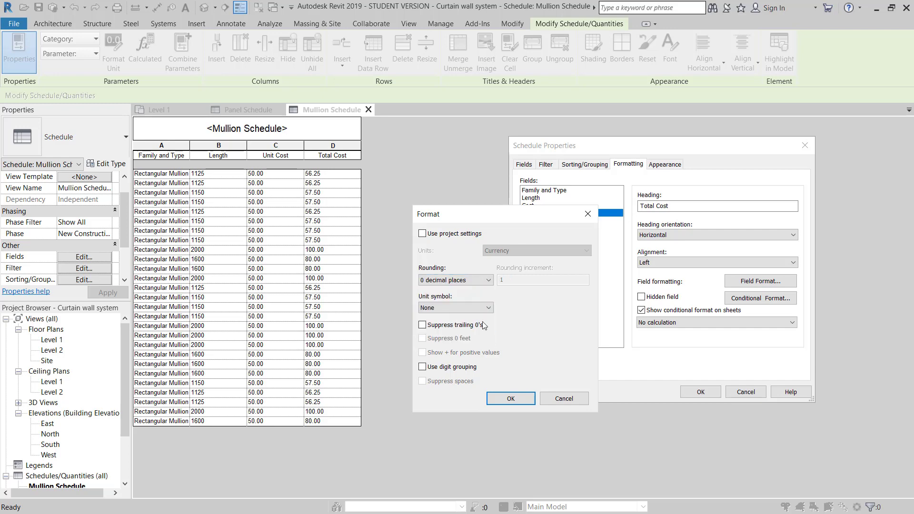
left_click(508, 398)
left_click(698, 392)
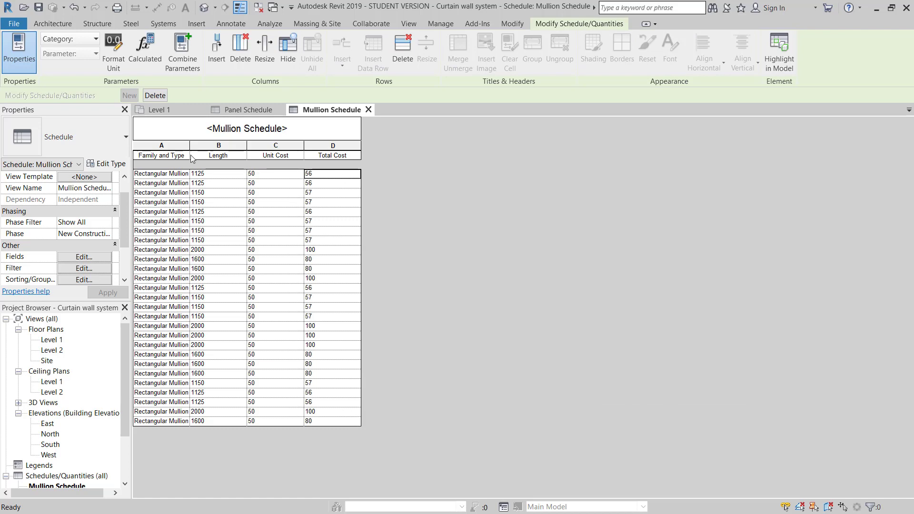
- Set the Total Cost field of the Mullion Schedule to Calculate totals
left_click(70, 257)
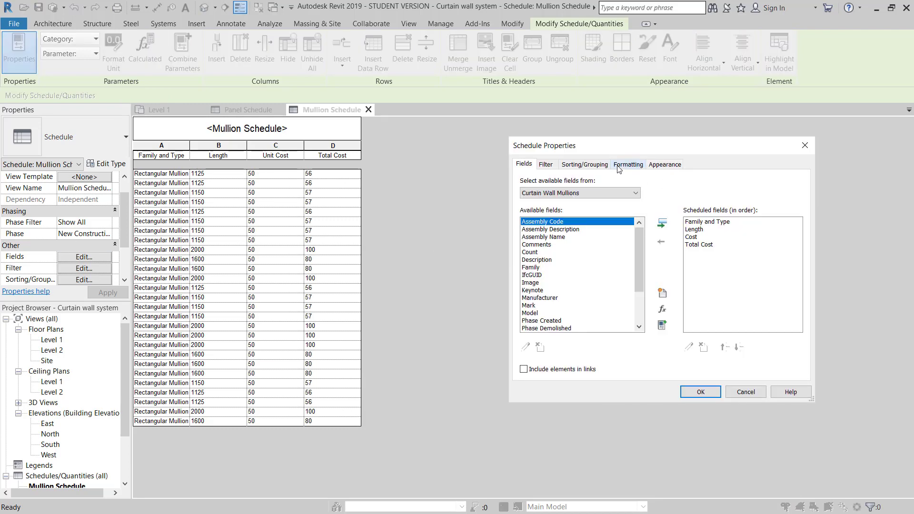
left_click(629, 164)
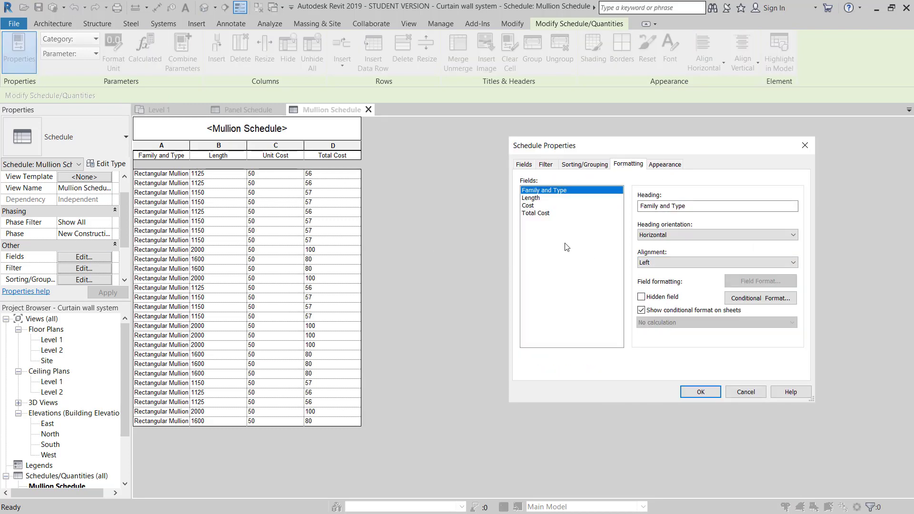
left_click(538, 214)
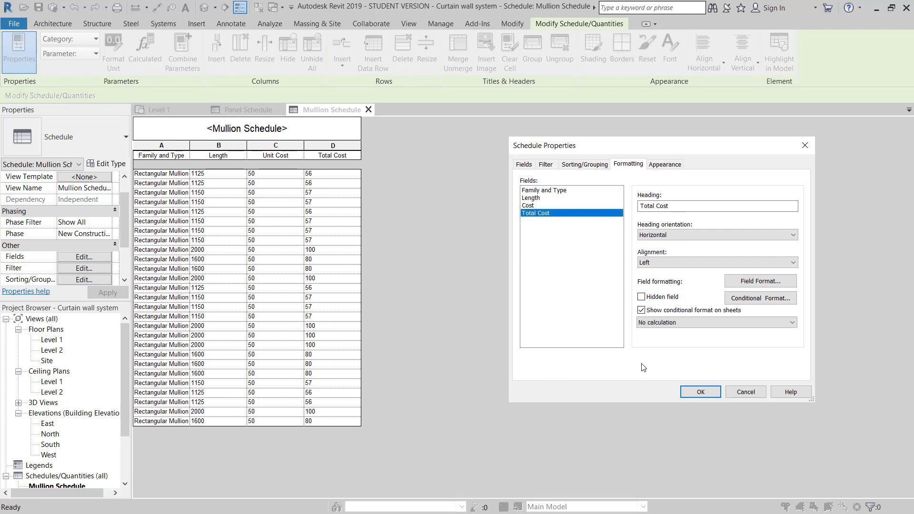
left_click(671, 323)
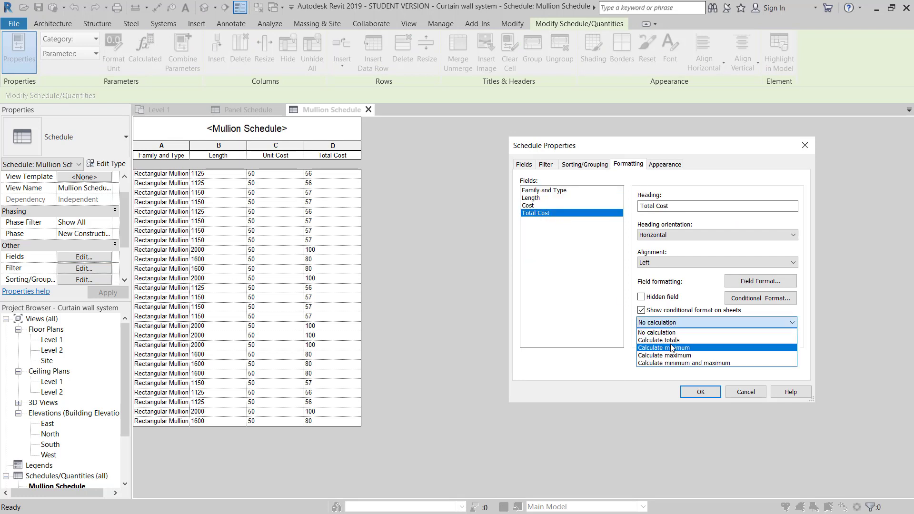
left_click(674, 340)
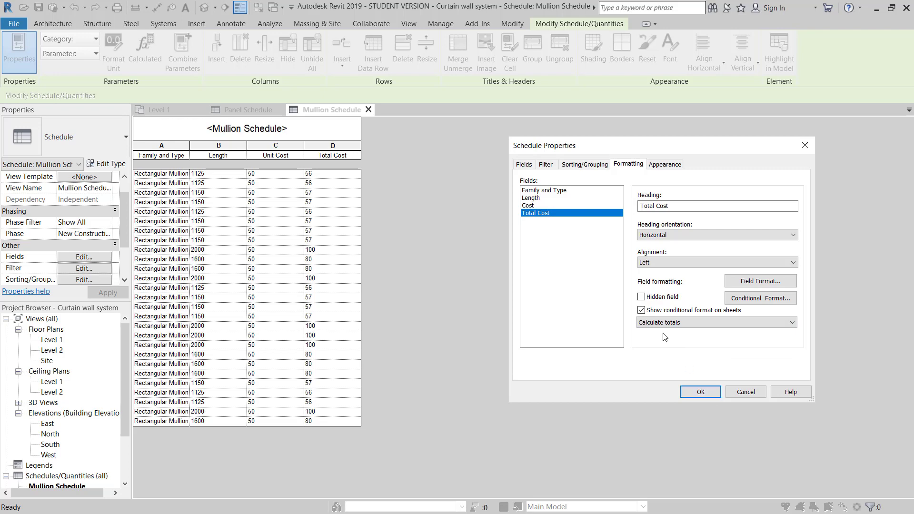
- Sort the Mullion Schedule by Family and Type in ascending order and apply the changes
left_click(585, 165)
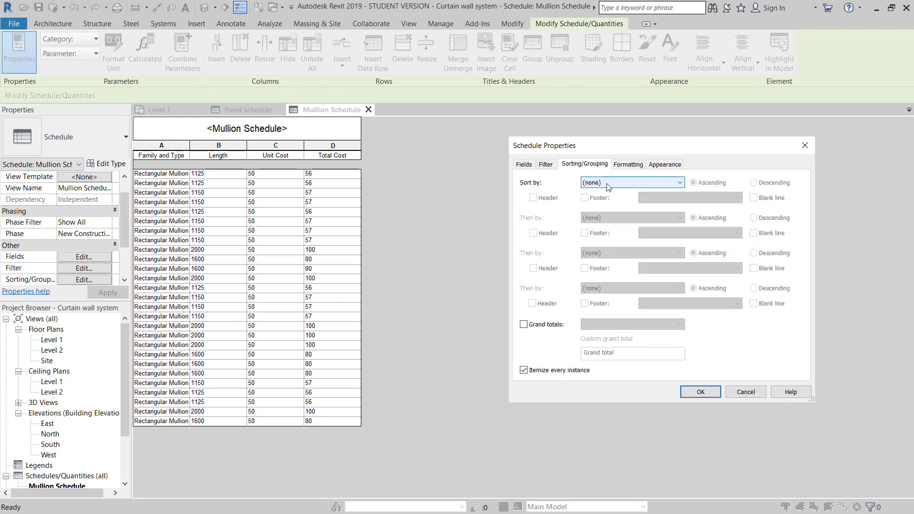
left_click(590, 184)
left_click(611, 200)
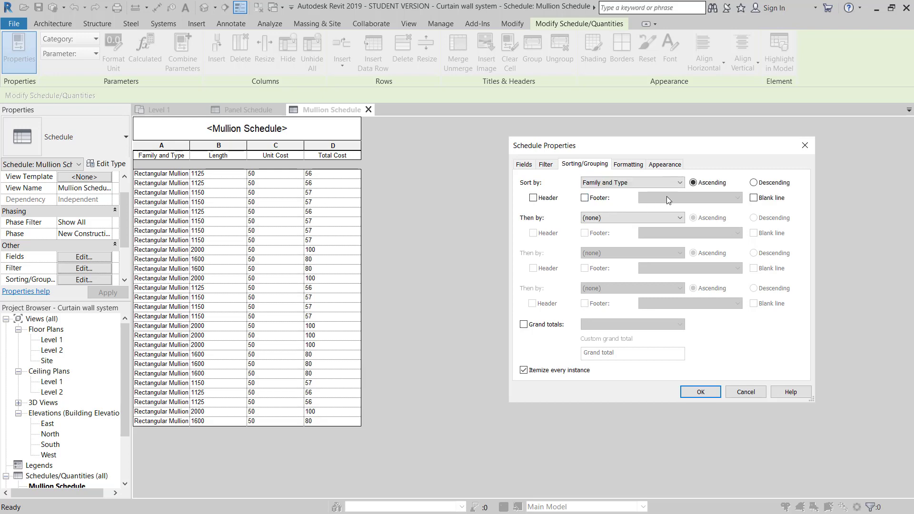
left_click(701, 392)
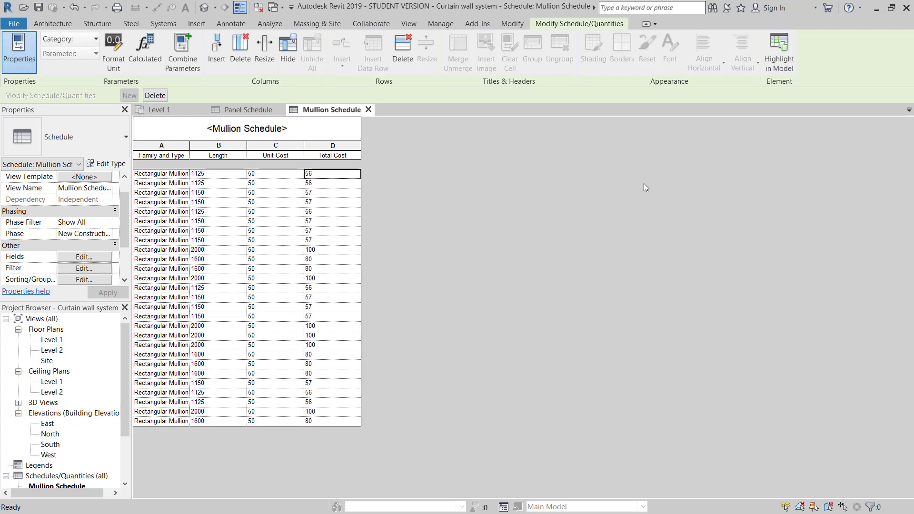
- Add a footer with title, count, and totals to the Family and Type grouping of the Mullion Schedule
left_click(94, 257)
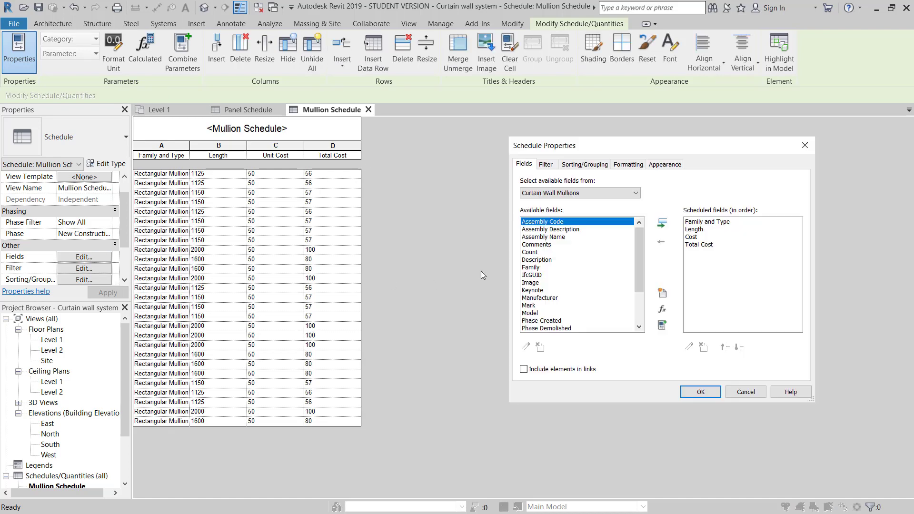
left_click(575, 166)
left_click(587, 198)
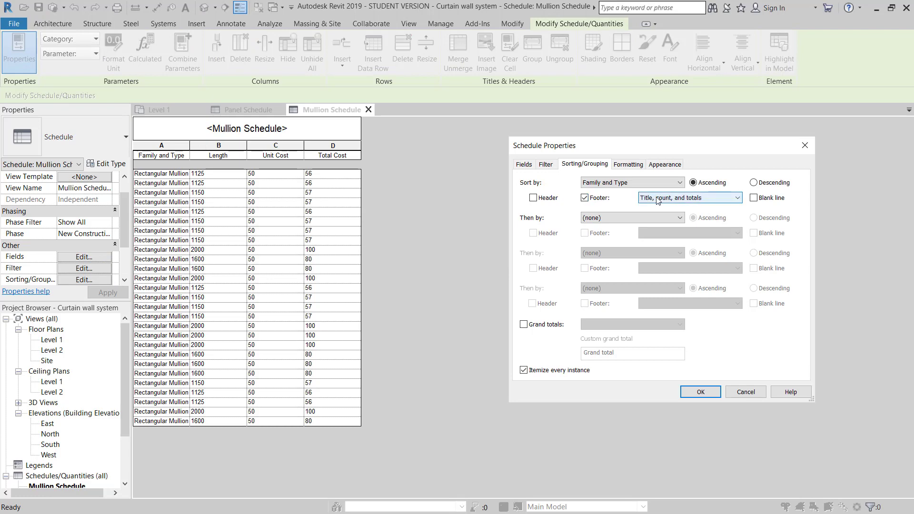
left_click(659, 200)
left_click(666, 199)
- Make sure the Total Cost field uses Calculate totals and apply the schedule properties
left_click(642, 165)
left_click(538, 213)
left_click(676, 322)
left_click(669, 332)
left_click(701, 392)
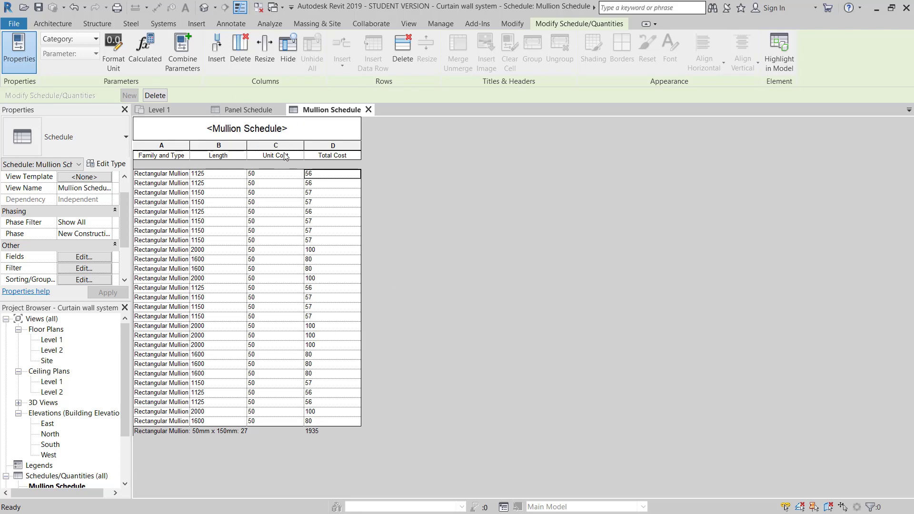
- Compare the footer totals of the Panel Schedule and the Mullion Schedule
left_click(237, 113)
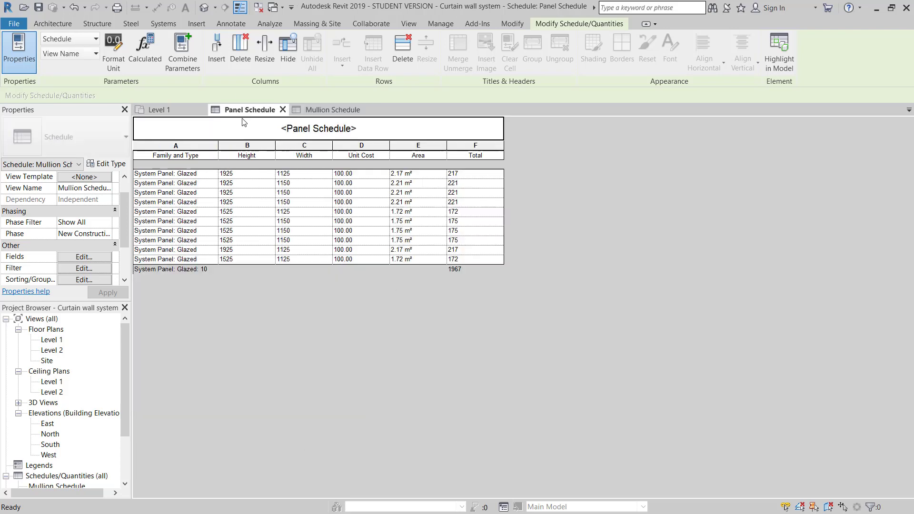
left_click(332, 111)
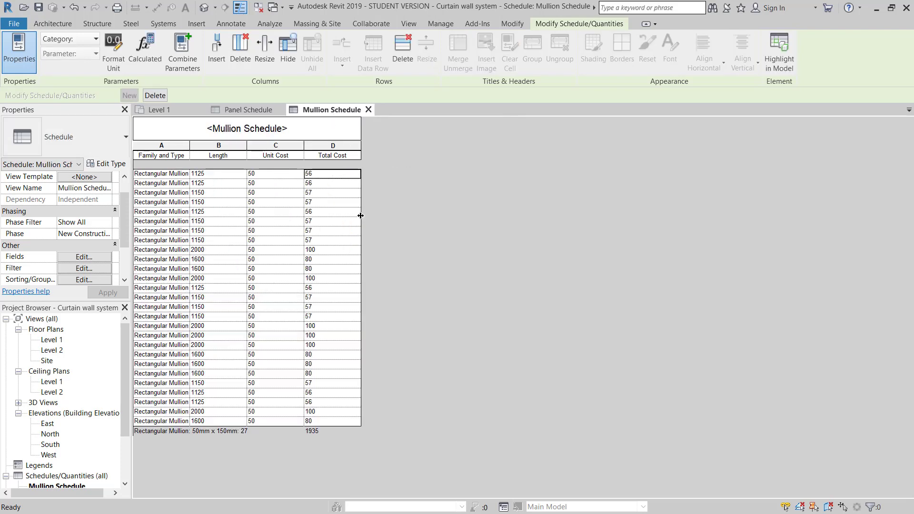
left_click(257, 111)
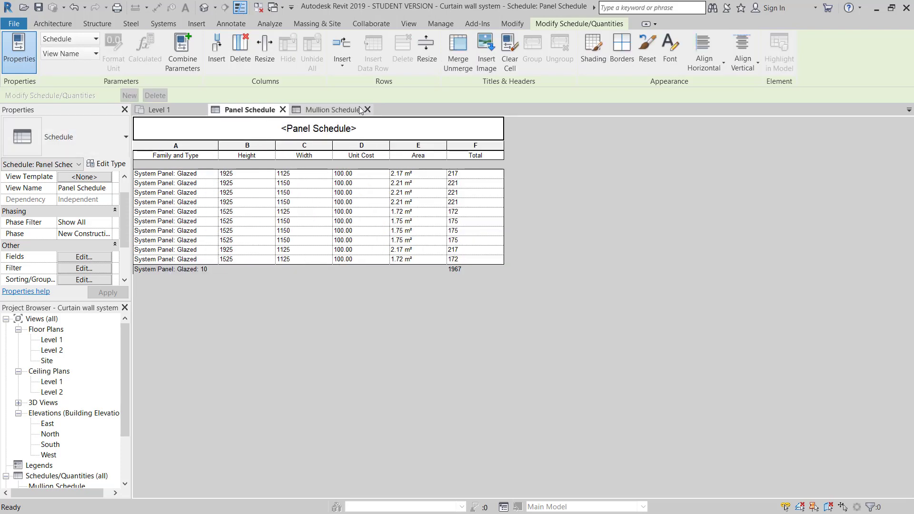
left_click(339, 110)
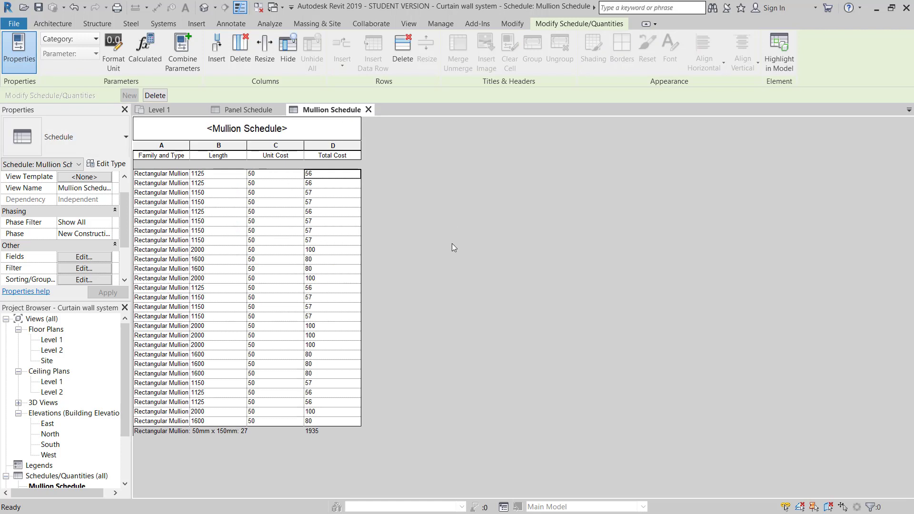